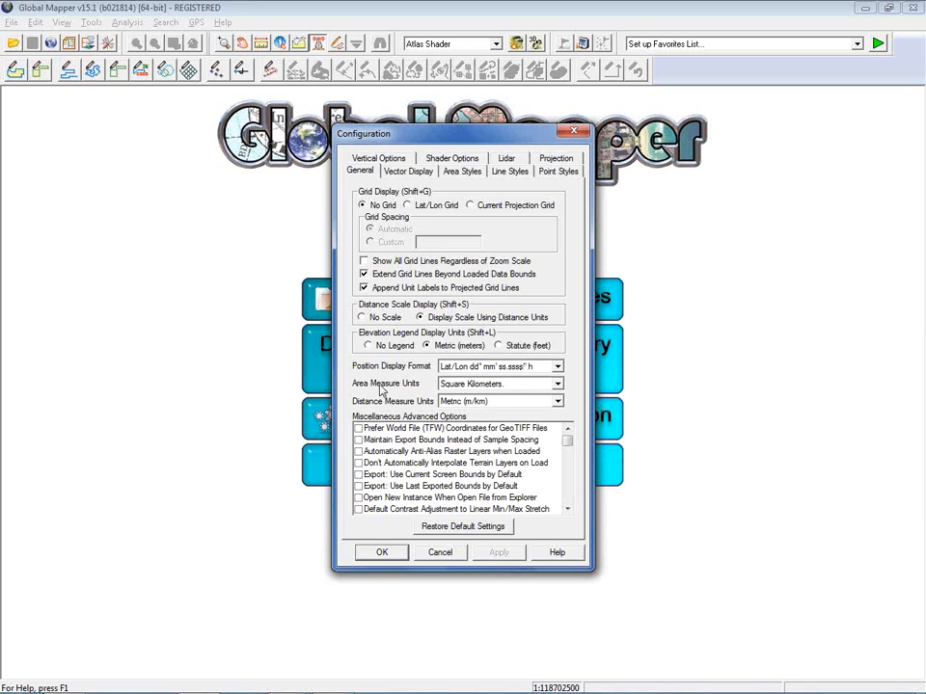
click(535, 385)
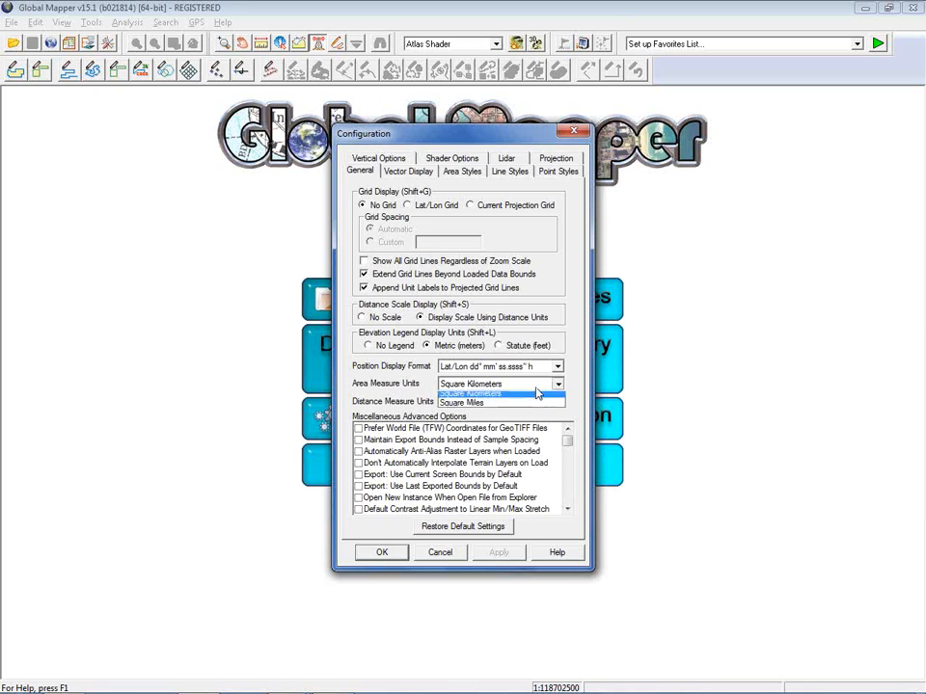
click(537, 388)
click(540, 403)
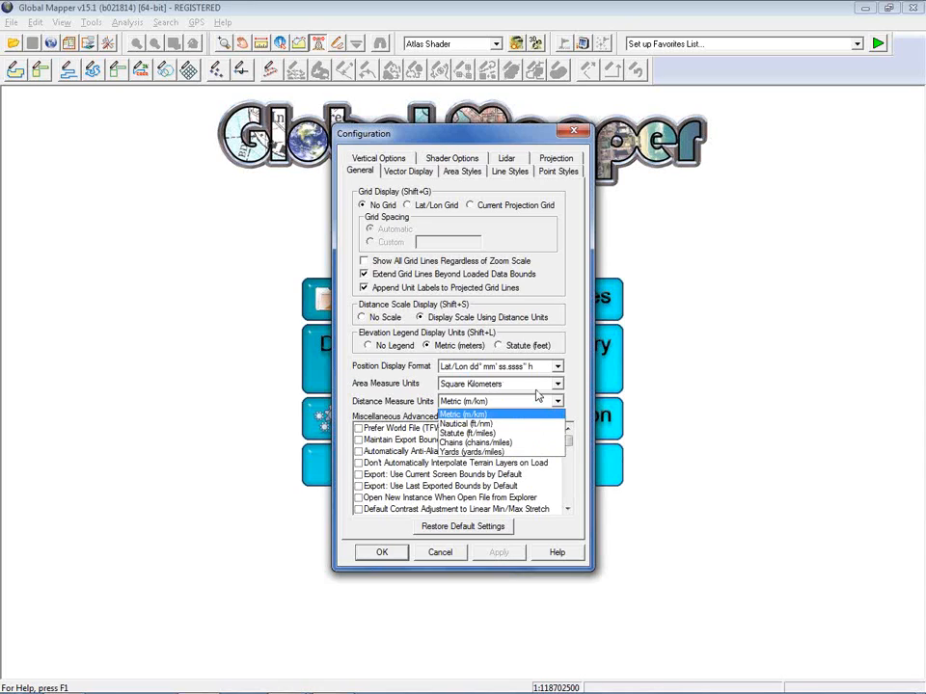
click(414, 176)
click(415, 176)
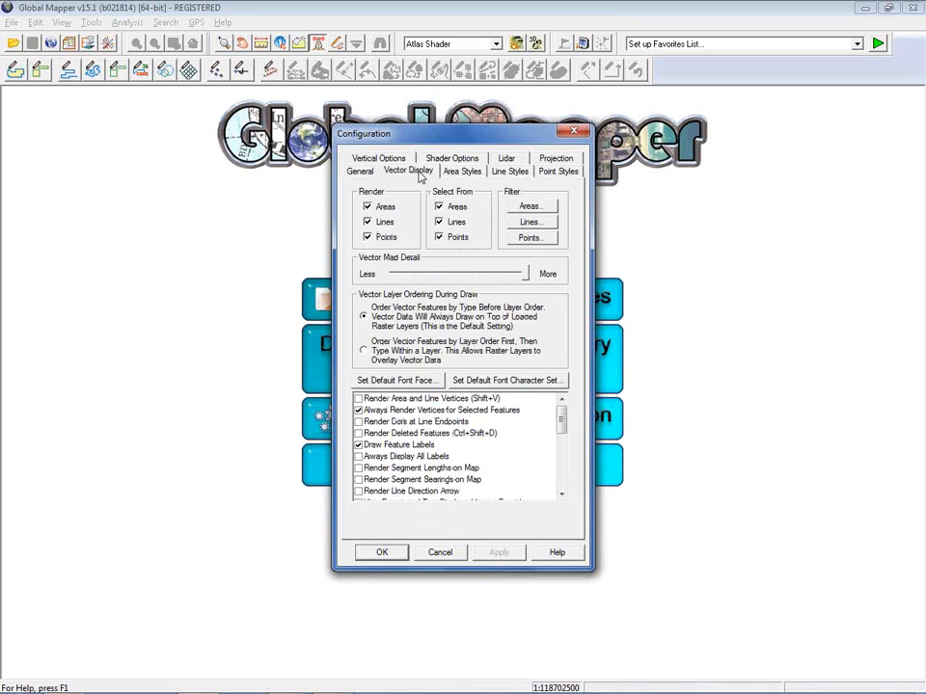
- Enable 'Only Highlight Border of Selected Area Features' and bring up the Filter for area types
scroll(564, 474, down, 1)
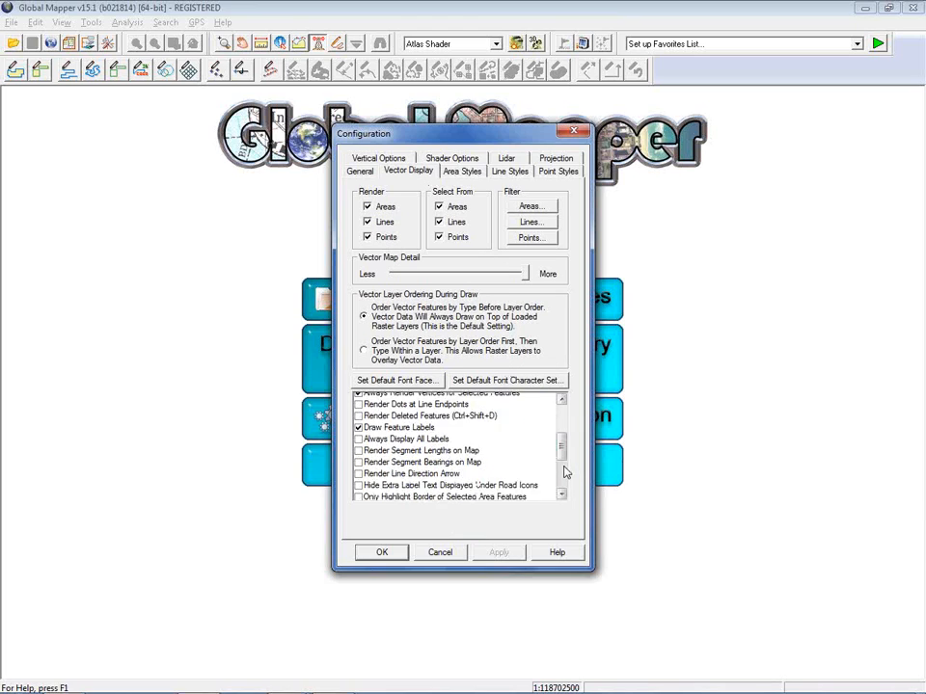
scroll(566, 471, down, 3)
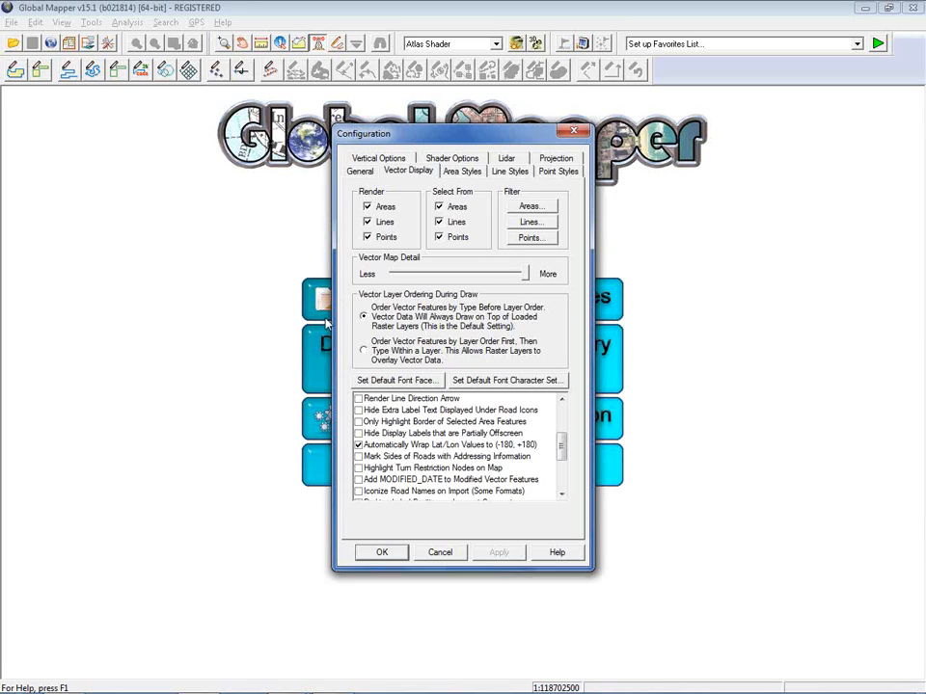
click(358, 422)
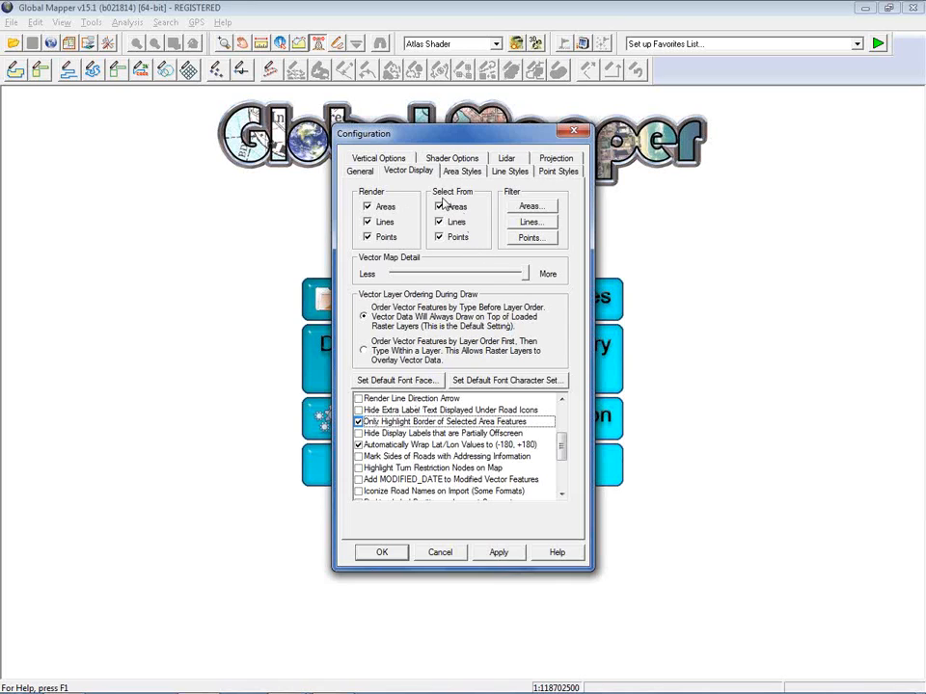
click(530, 208)
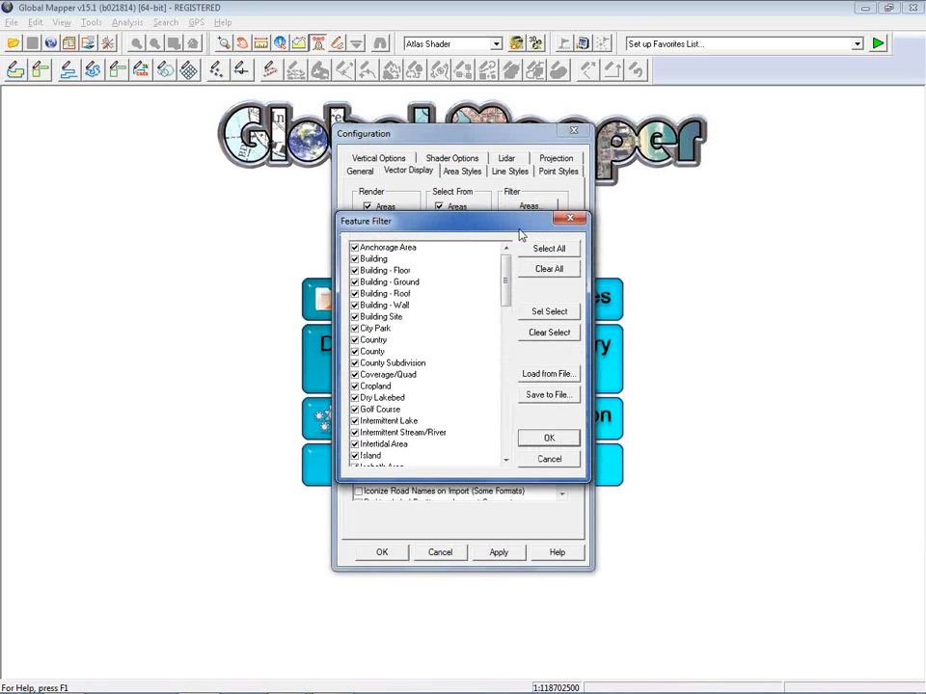
mouse_move(508, 272)
mouse_down()
mouse_move(510, 330)
mouse_move(510, 295)
mouse_up()
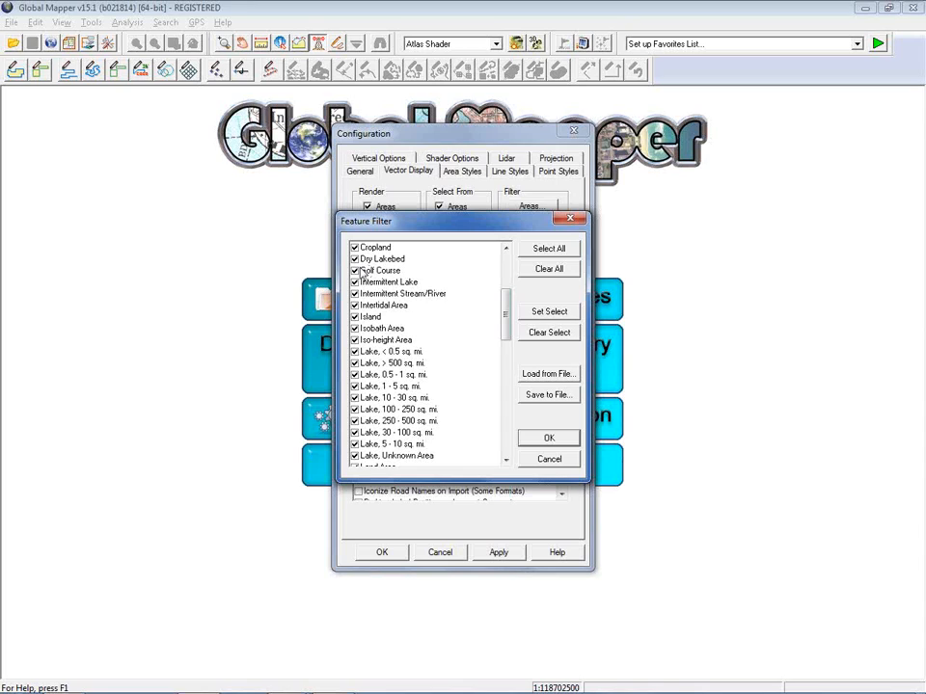
- Cancel the area Feature Filter and view projection settings: Geographic, WGS84 datum, arc degrees
click(550, 460)
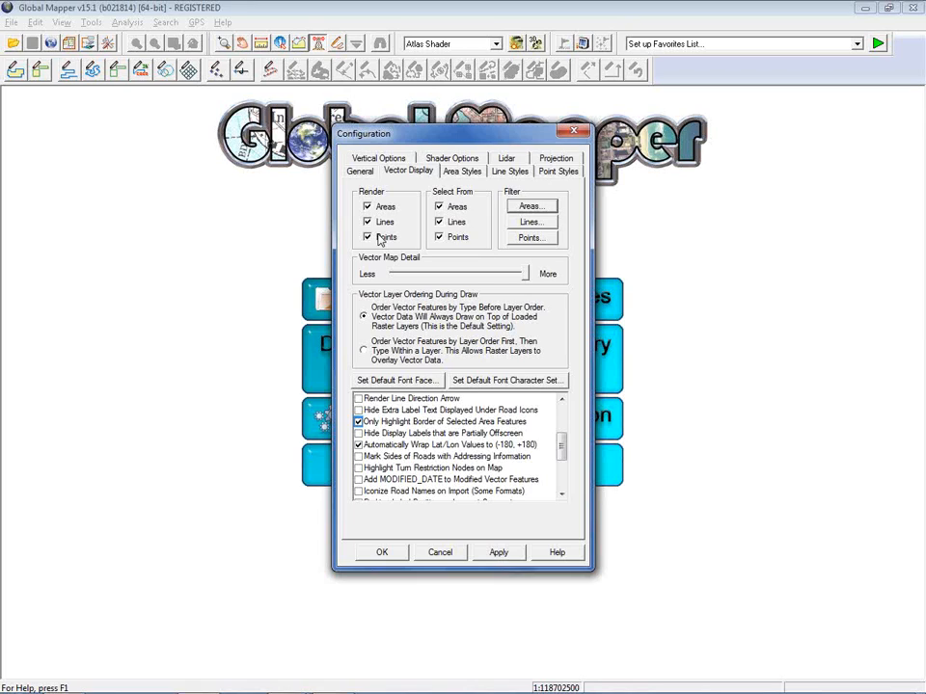
click(555, 159)
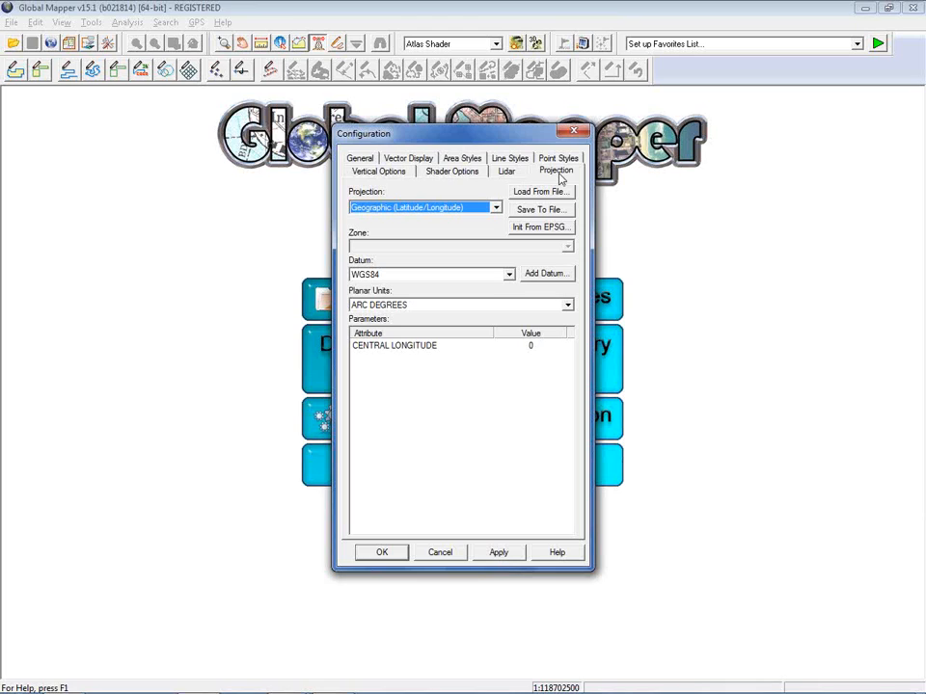
- In Area Styles, scroll the Area Type list to the end and select Unknown Area Type
click(475, 160)
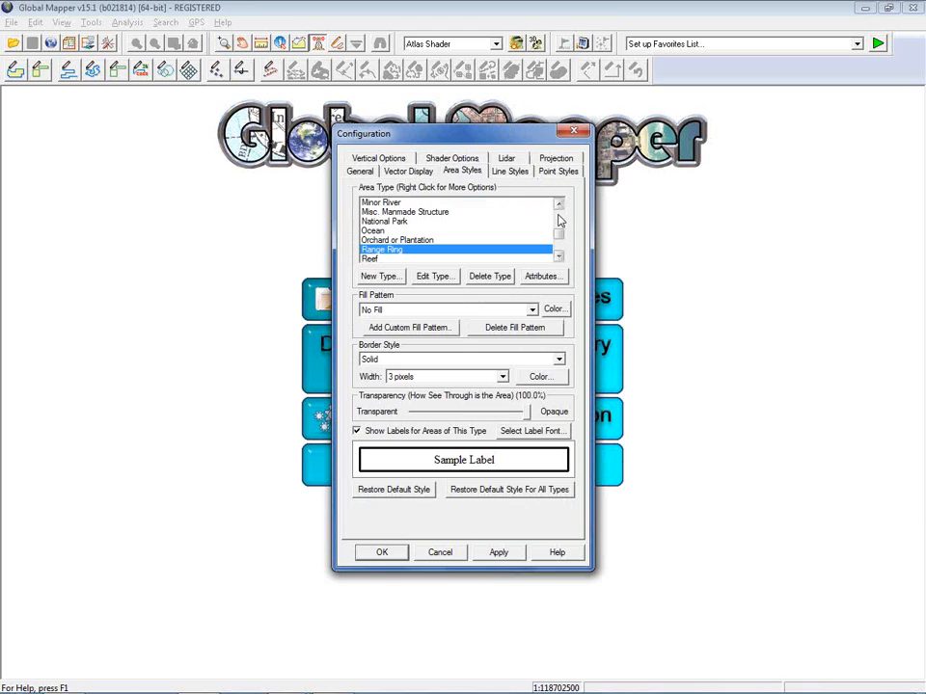
scroll(560, 222, up, 4)
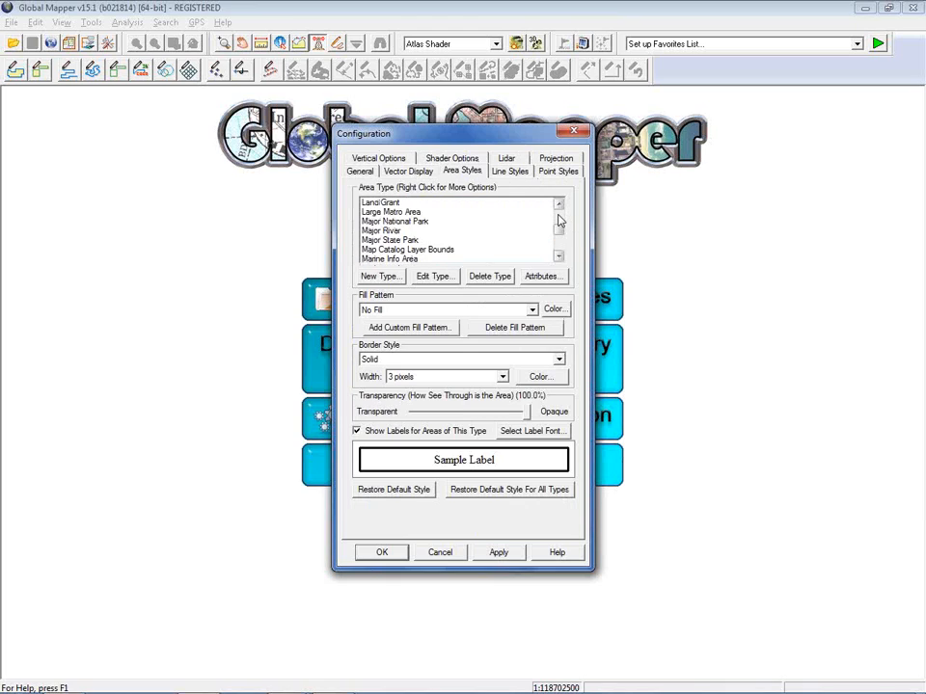
scroll(561, 222, up, 4)
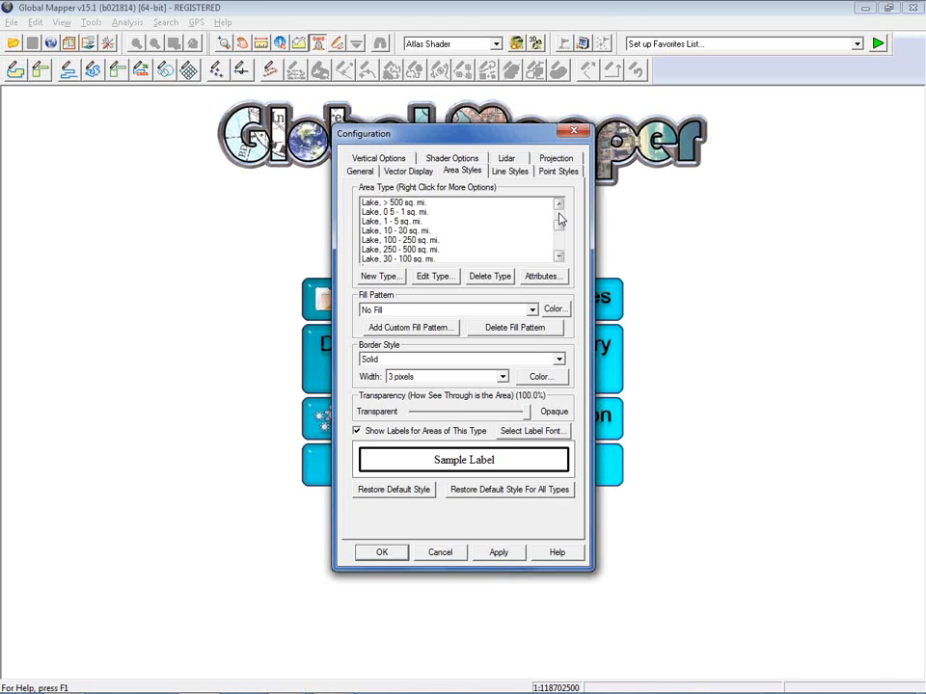
drag(560, 220, 562, 250)
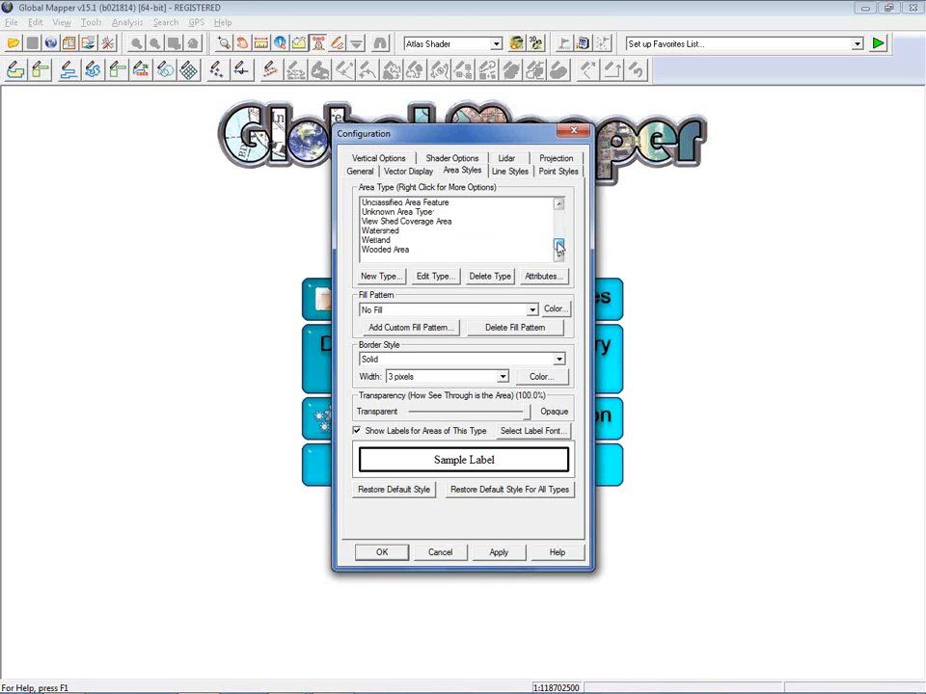
click(428, 213)
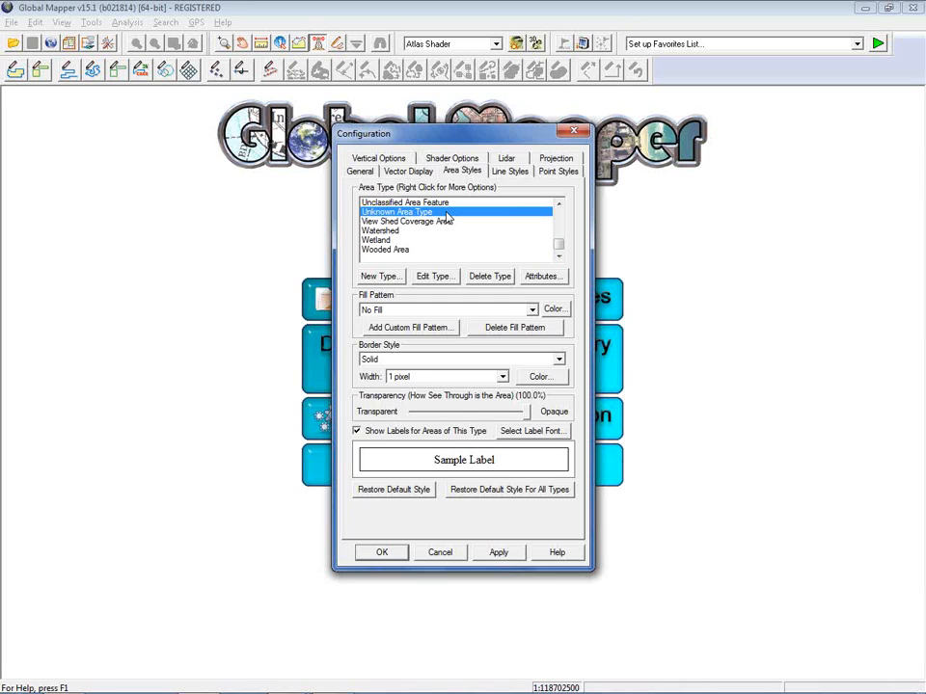
- Add a new area type named 'Parcels' with a red fill pattern colour
click(382, 277)
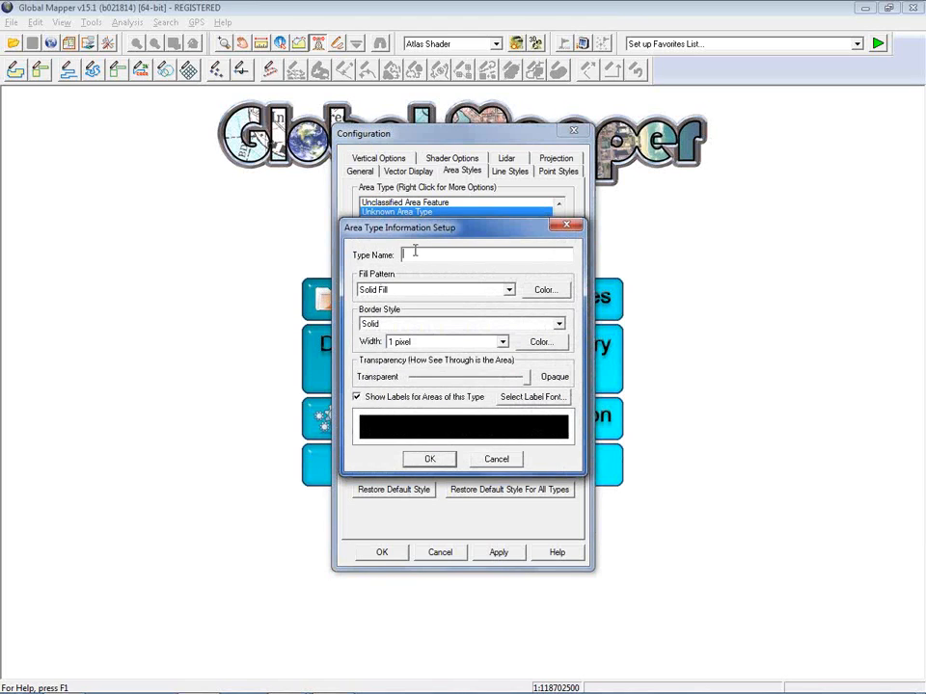
text(Parcels)
click(546, 291)
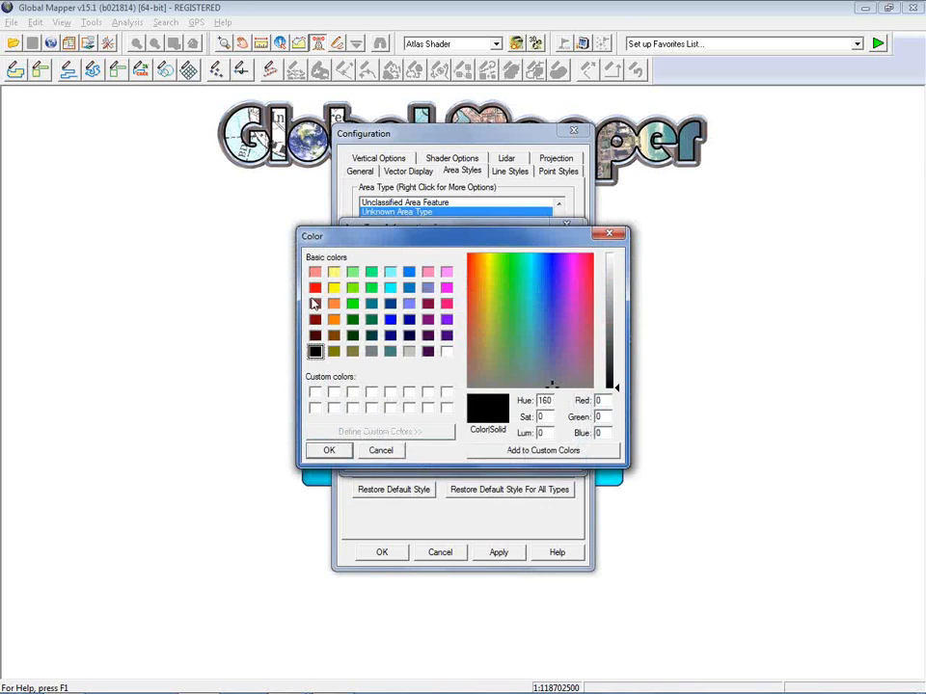
click(315, 287)
click(329, 452)
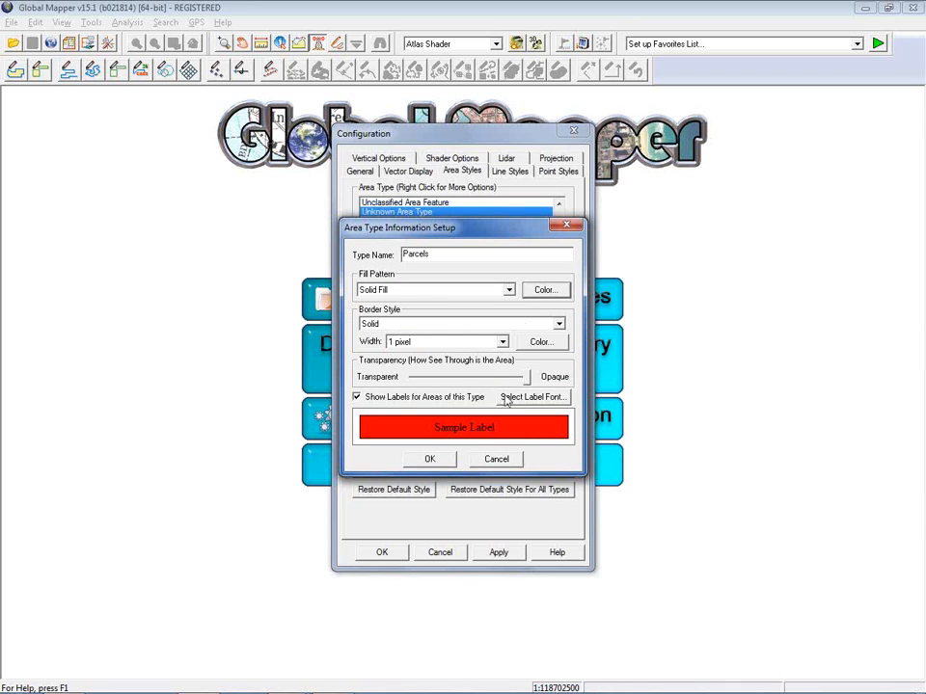
click(435, 460)
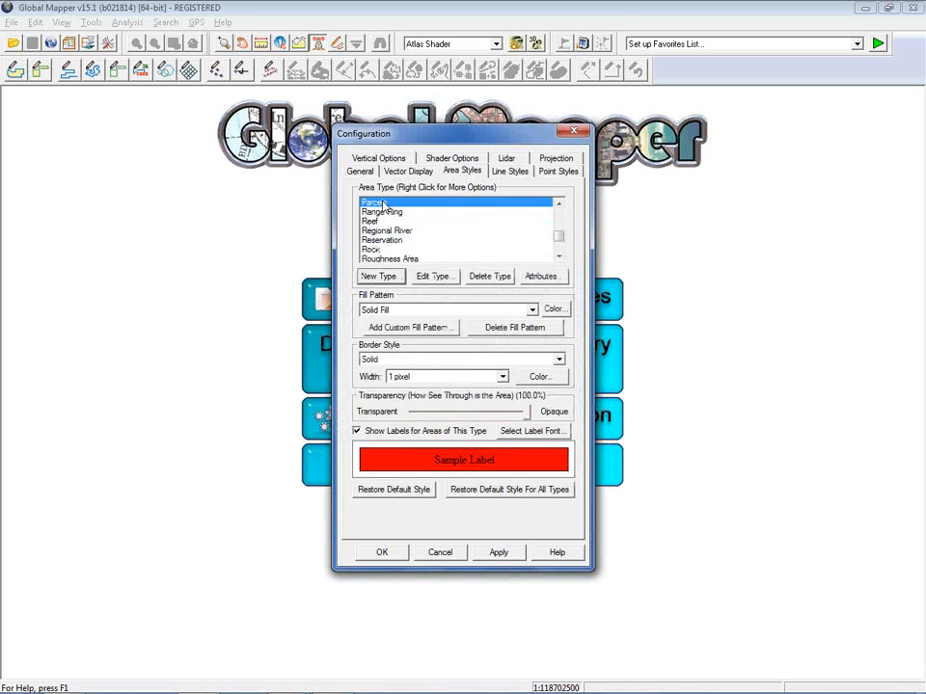
- Add an empty 'Owner' default attribute to the Parcels area type and accept it
click(540, 277)
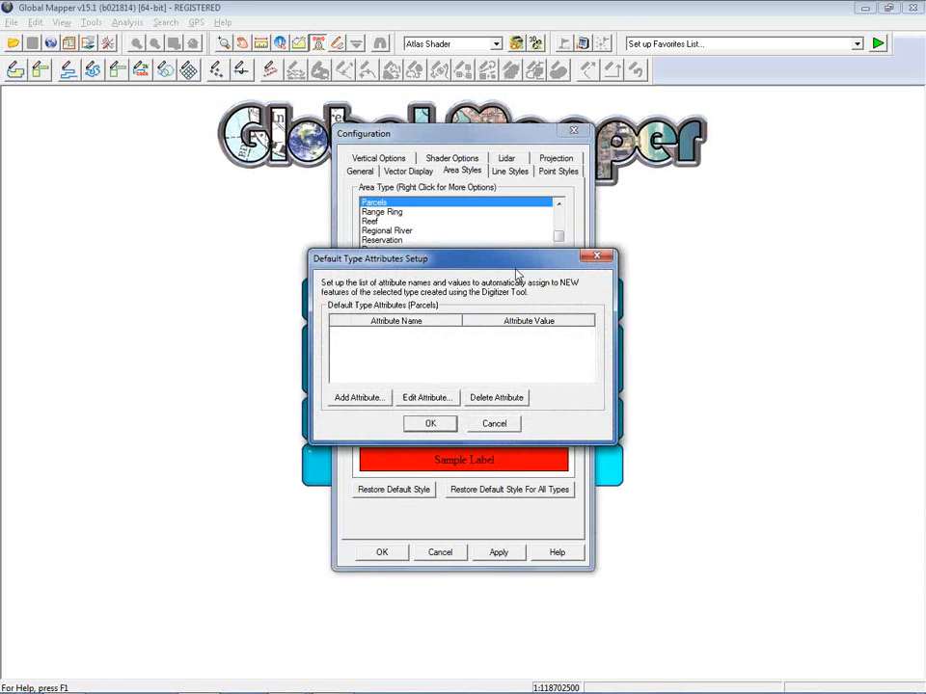
drag(502, 263, 487, 228)
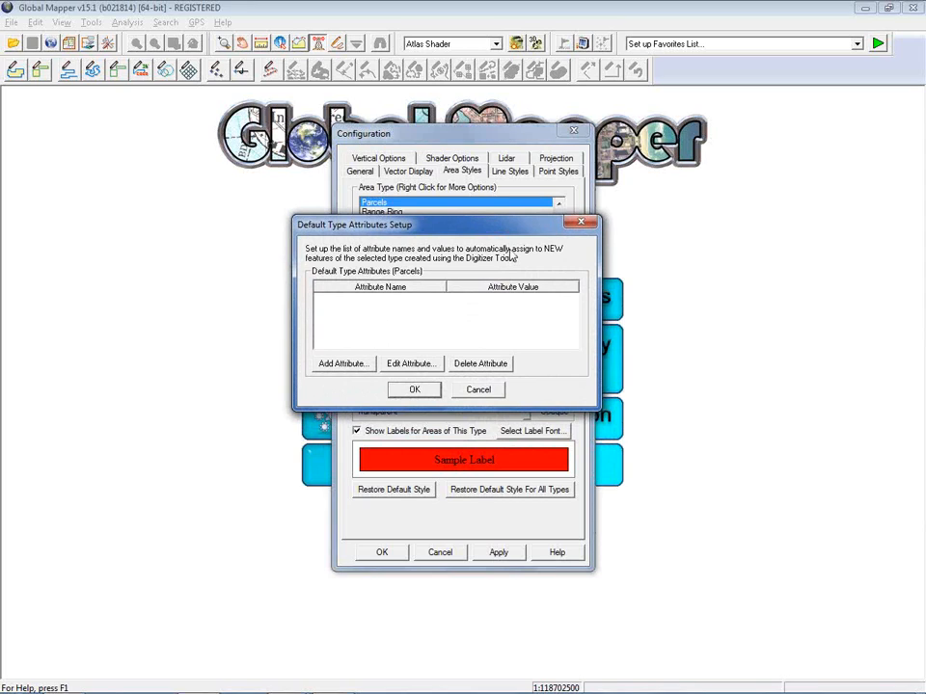
click(363, 366)
text(Owner)
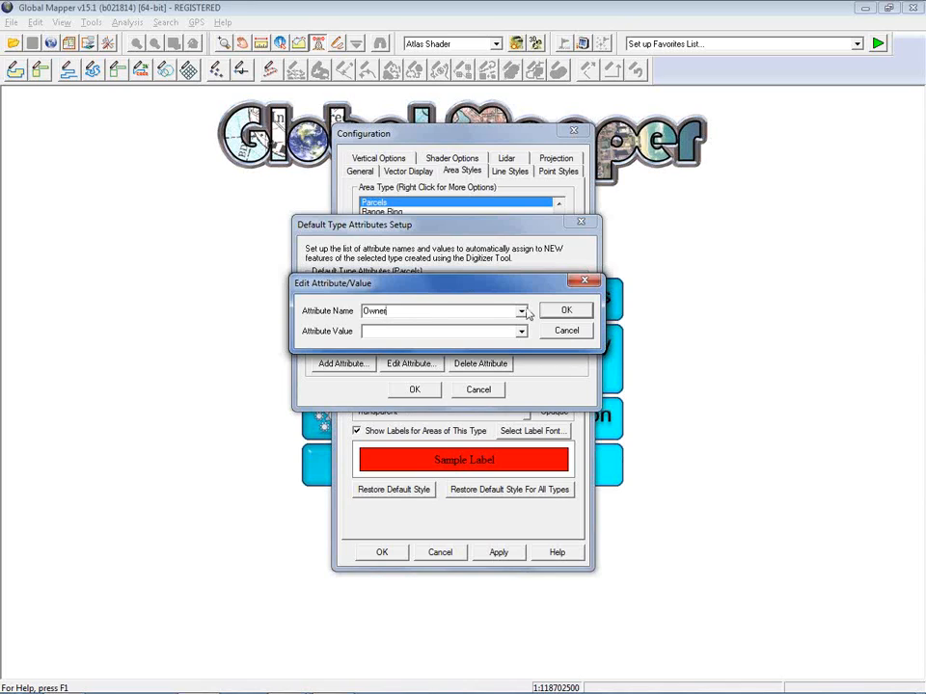
click(557, 310)
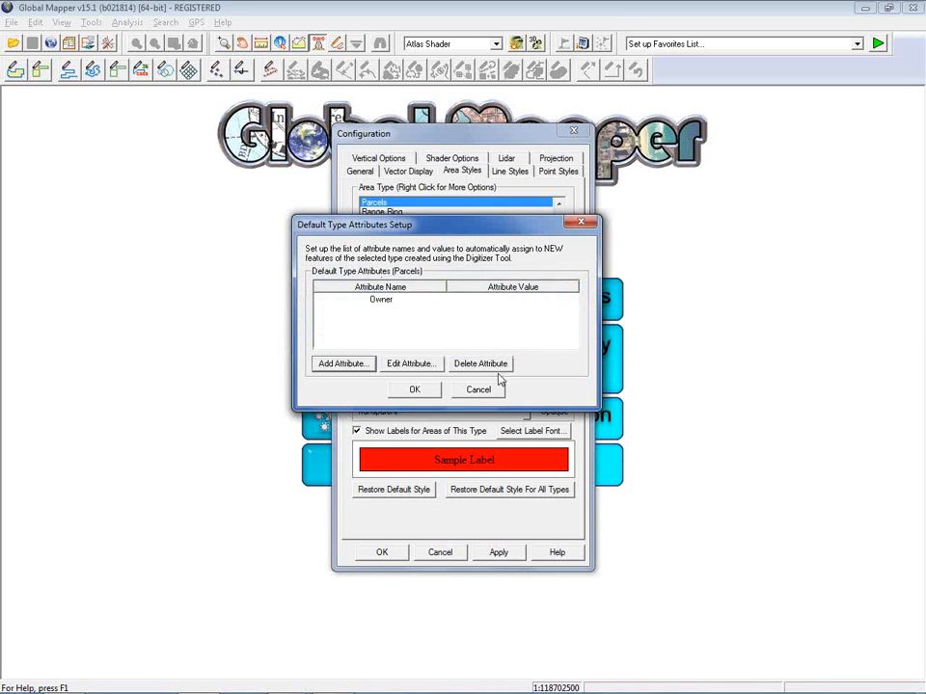
click(414, 389)
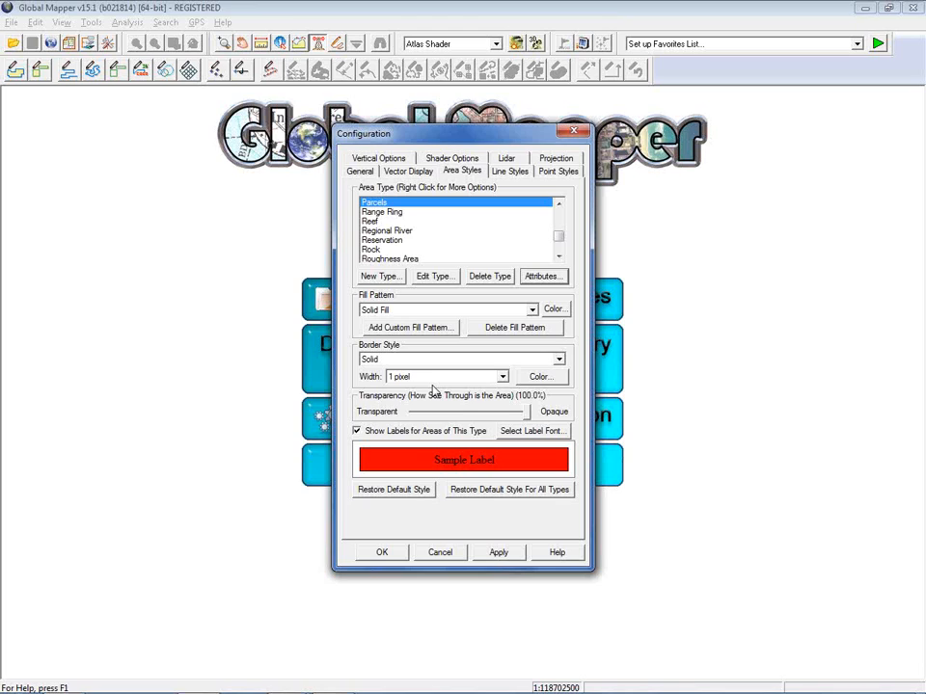
- Confirm the Configuration dialog with OK to keep all settings
click(395, 553)
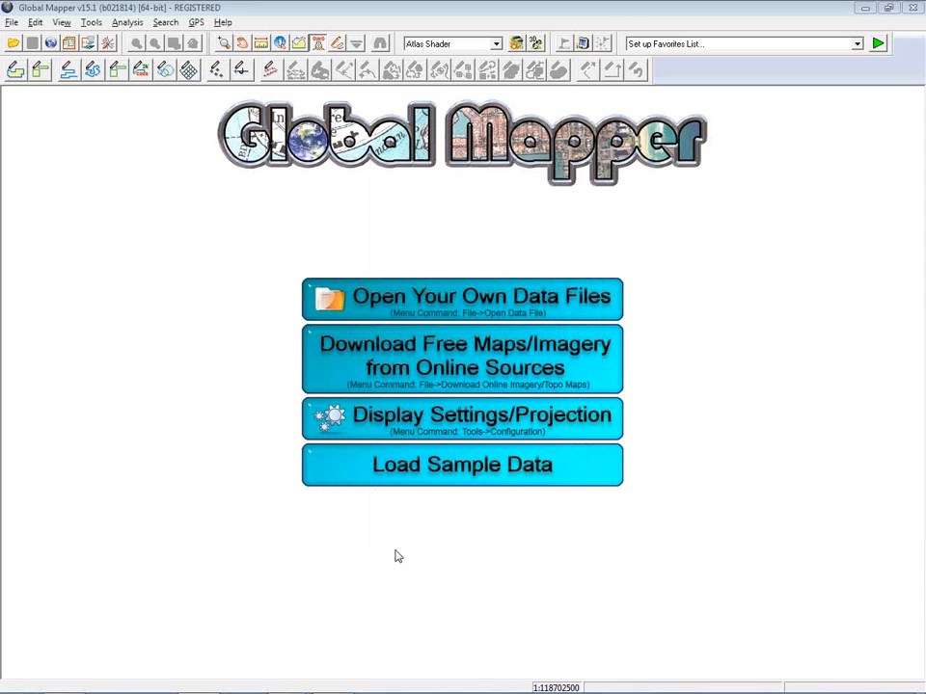
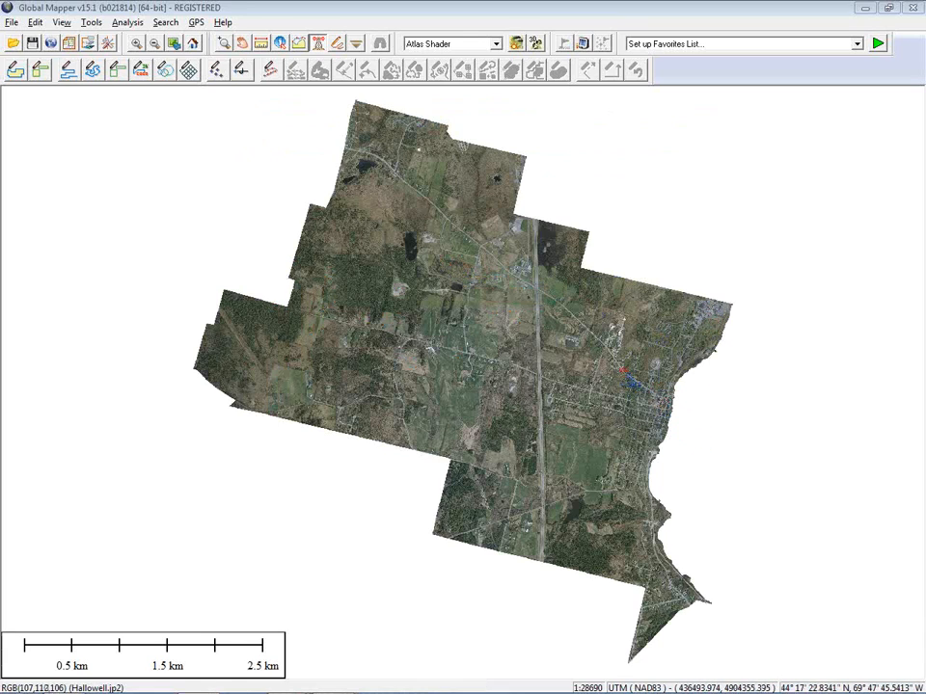
- Zoom in on the town by the river and list the loaded Hallowell.jp2 layer
click(223, 45)
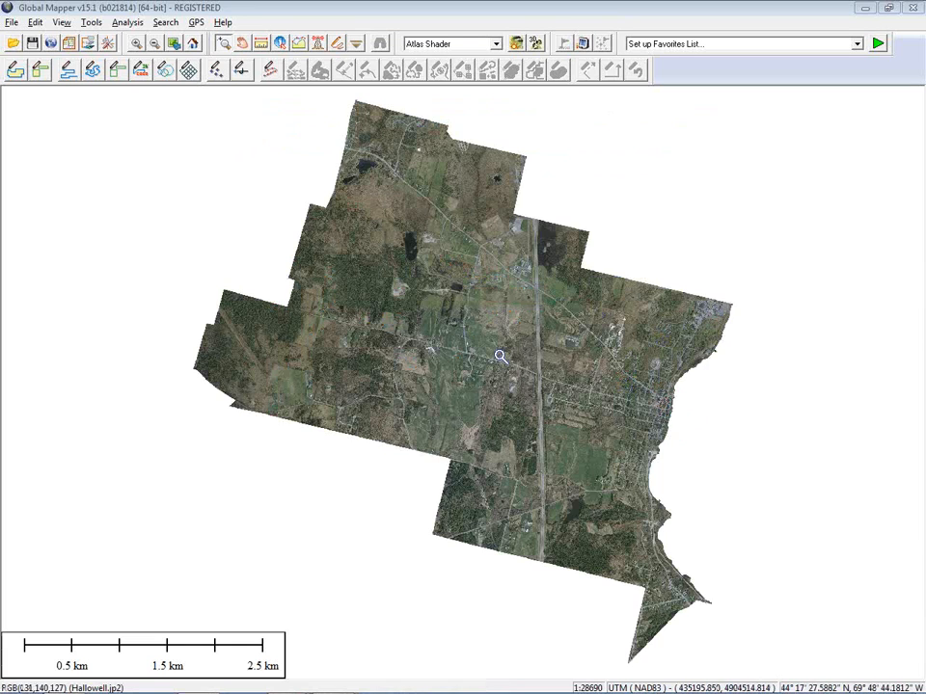
click(672, 444)
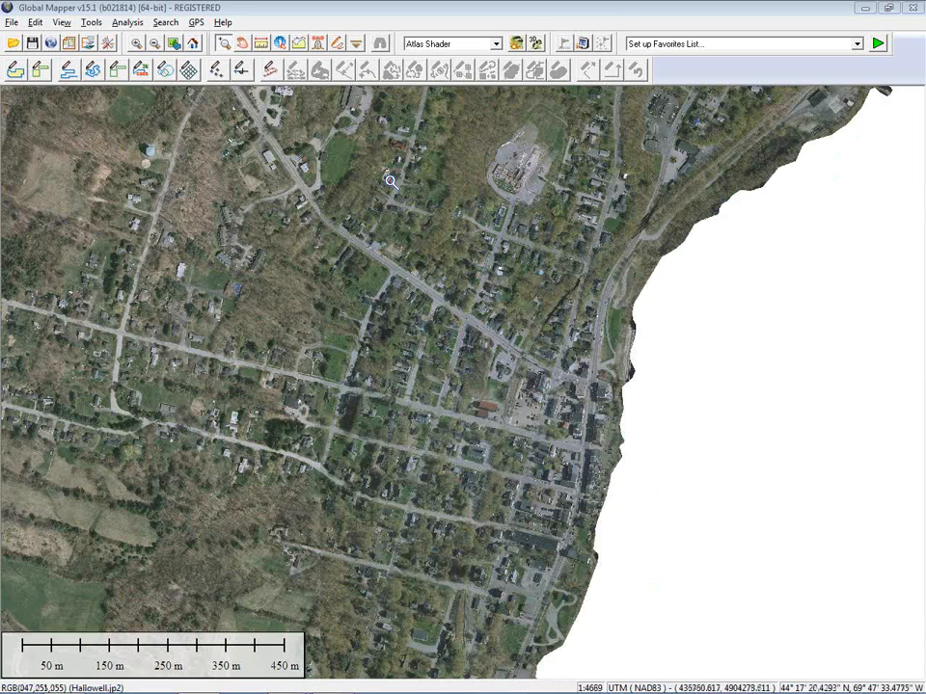
click(88, 45)
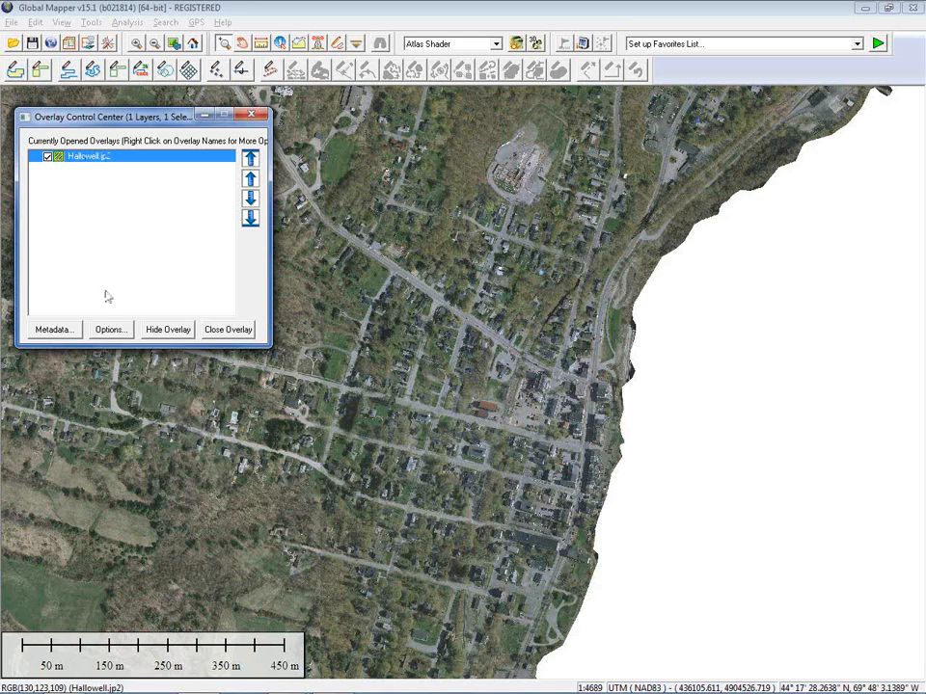
click(104, 332)
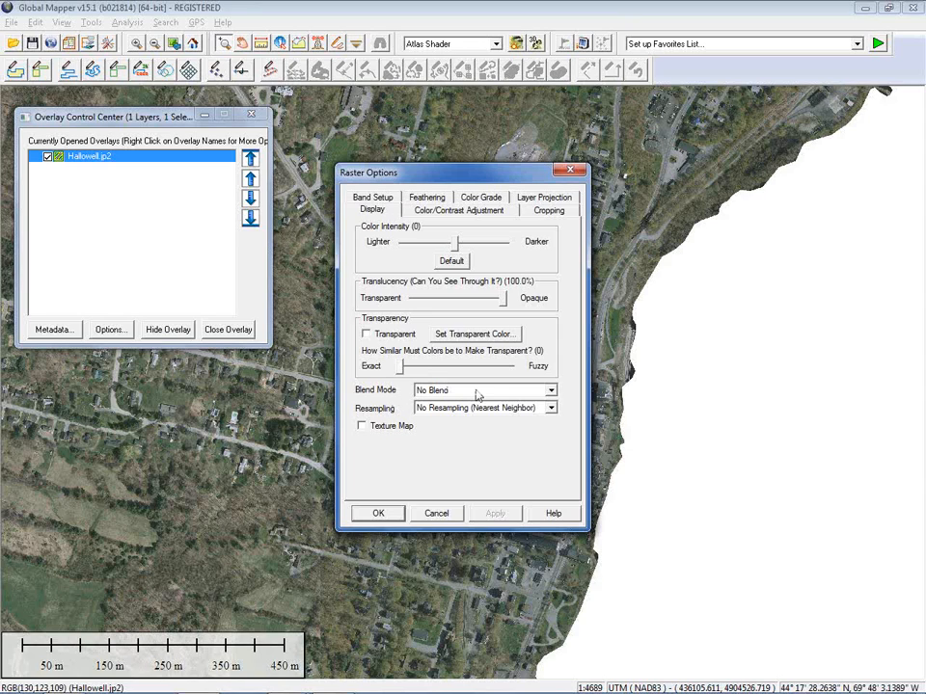
click(442, 211)
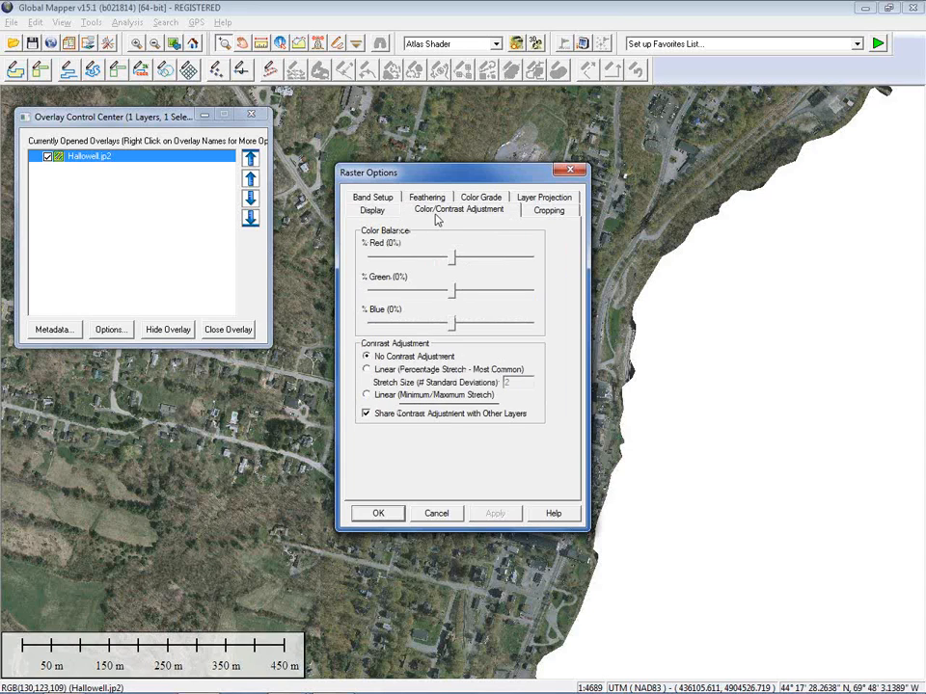
click(550, 211)
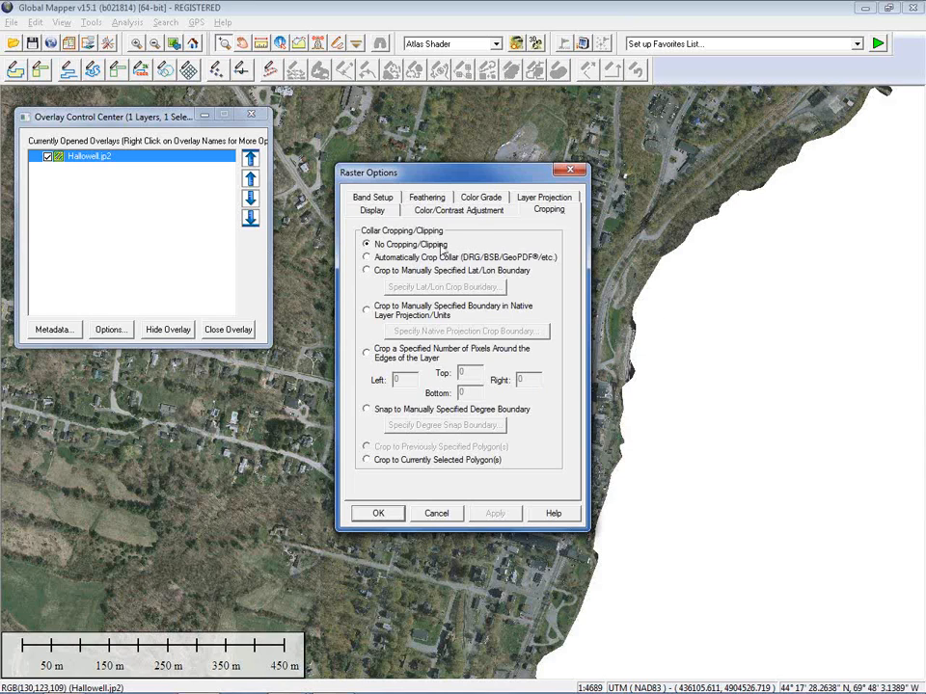
click(390, 199)
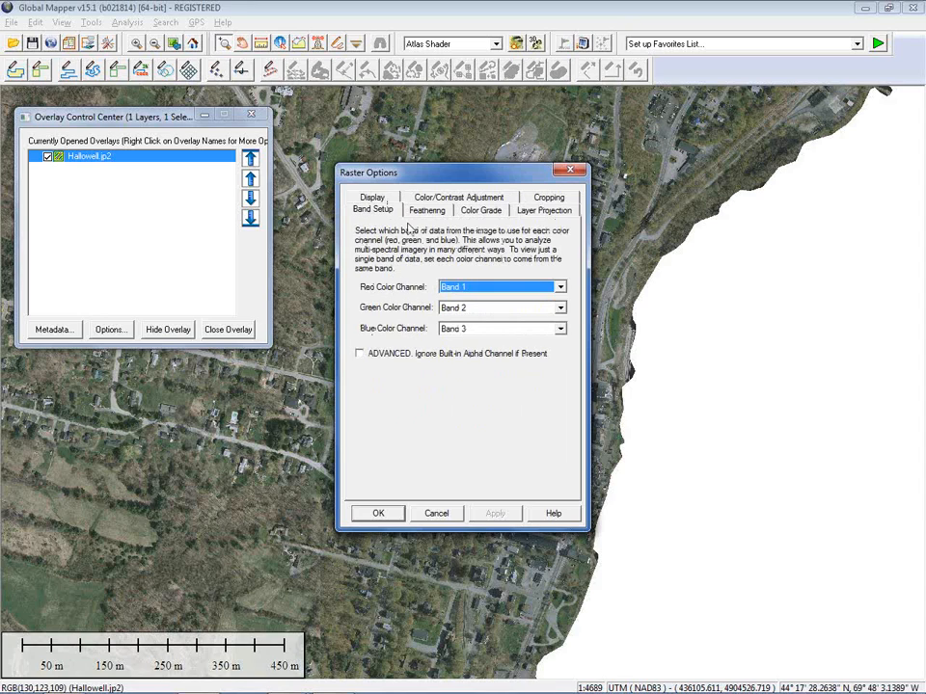
click(431, 213)
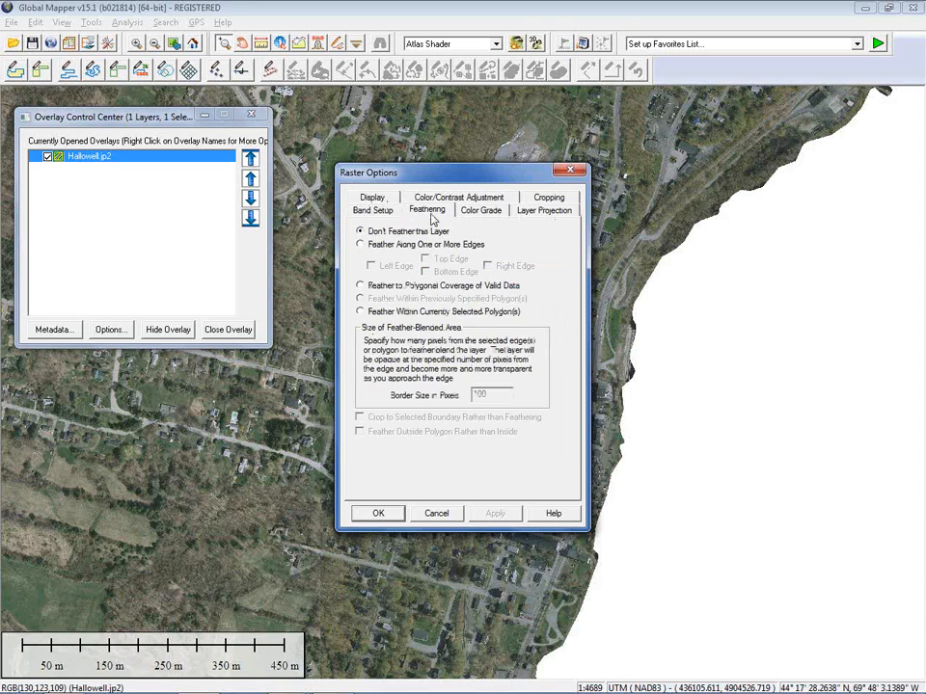
click(481, 212)
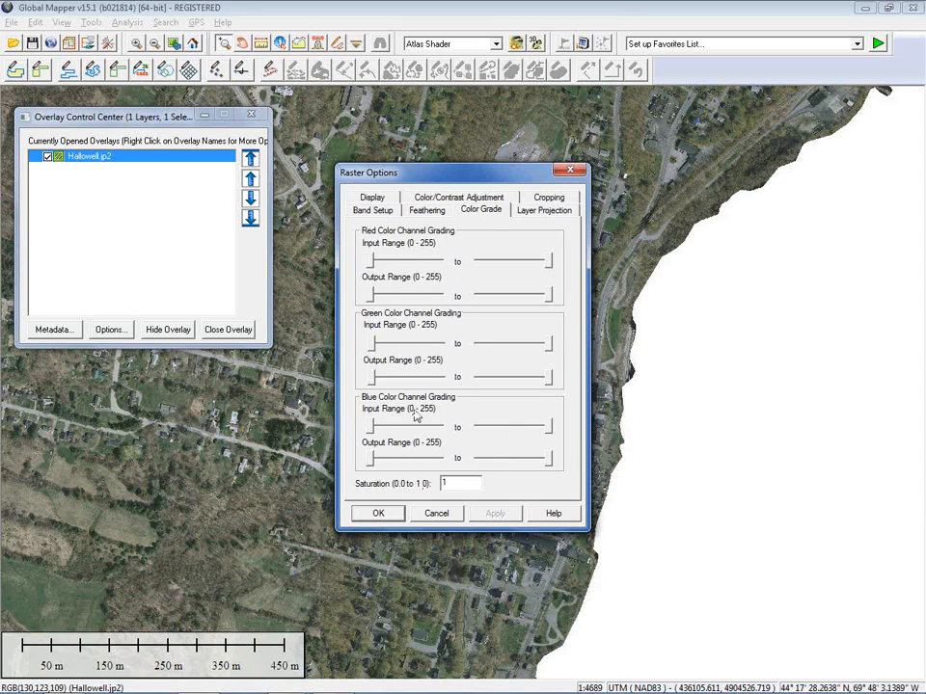
click(382, 195)
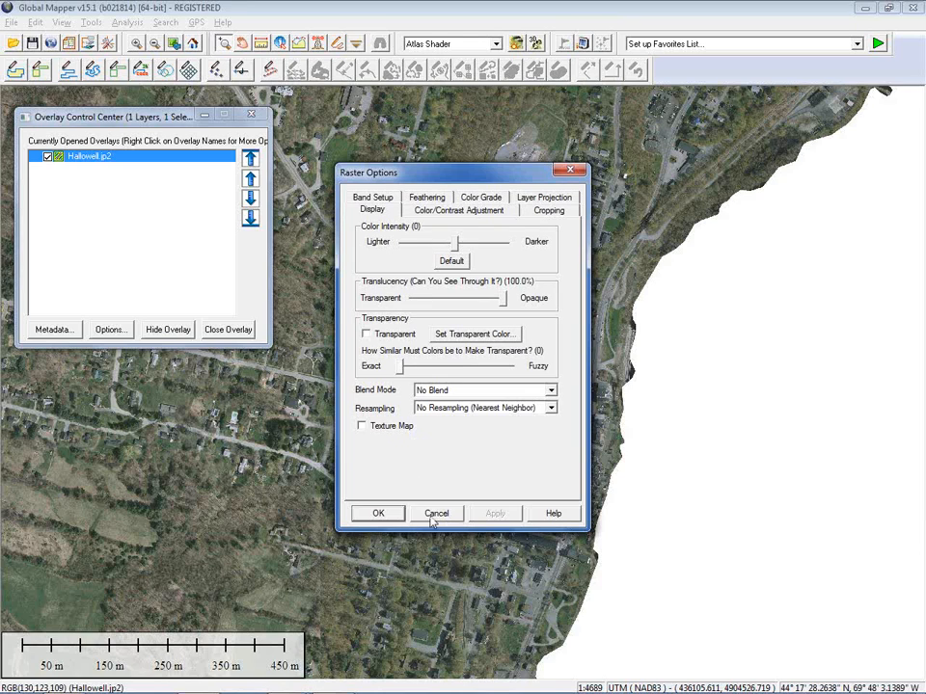
click(378, 514)
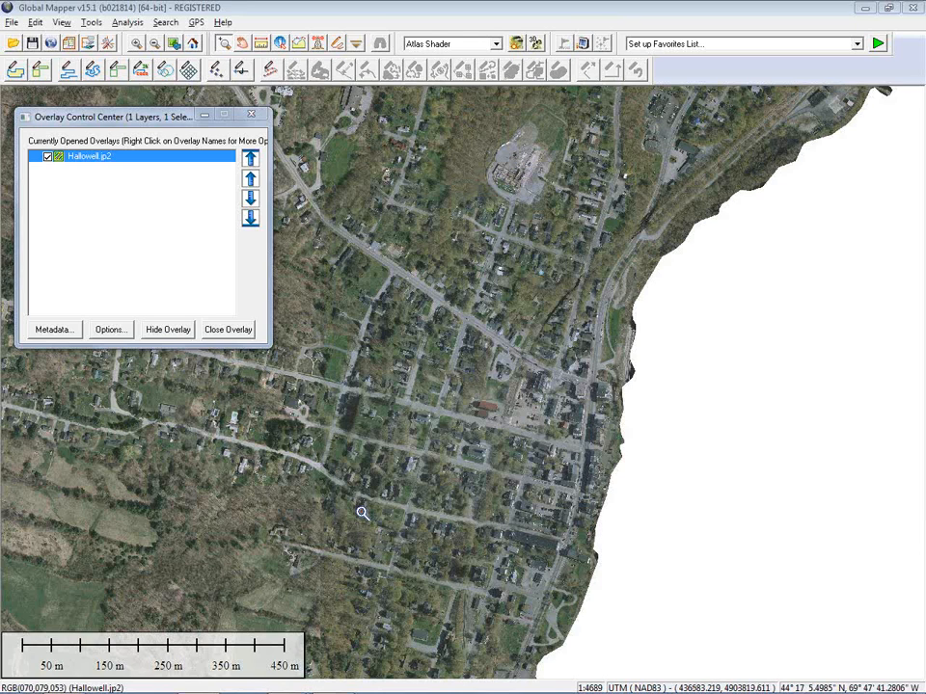
- Load parcels.shp from the WebinarData Parcels folder as a new layer over the Hallowell image
click(12, 23)
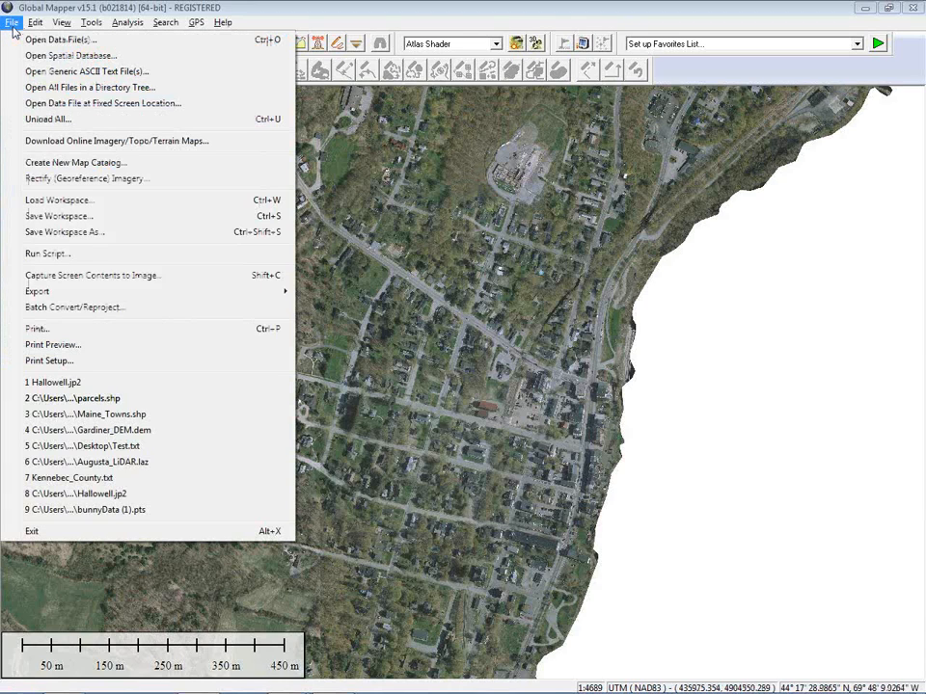
click(13, 27)
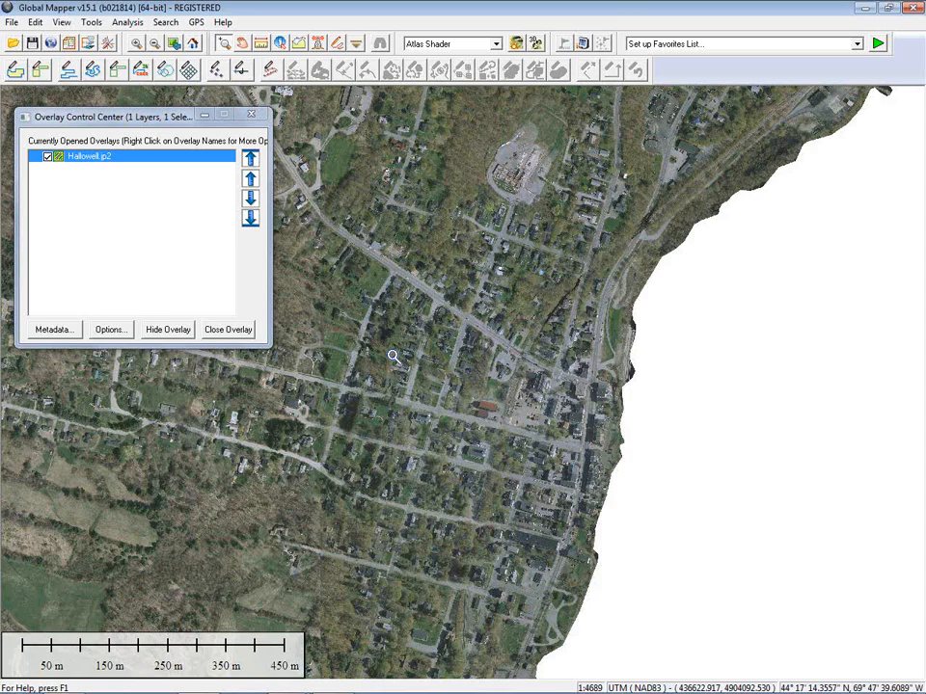
click(14, 44)
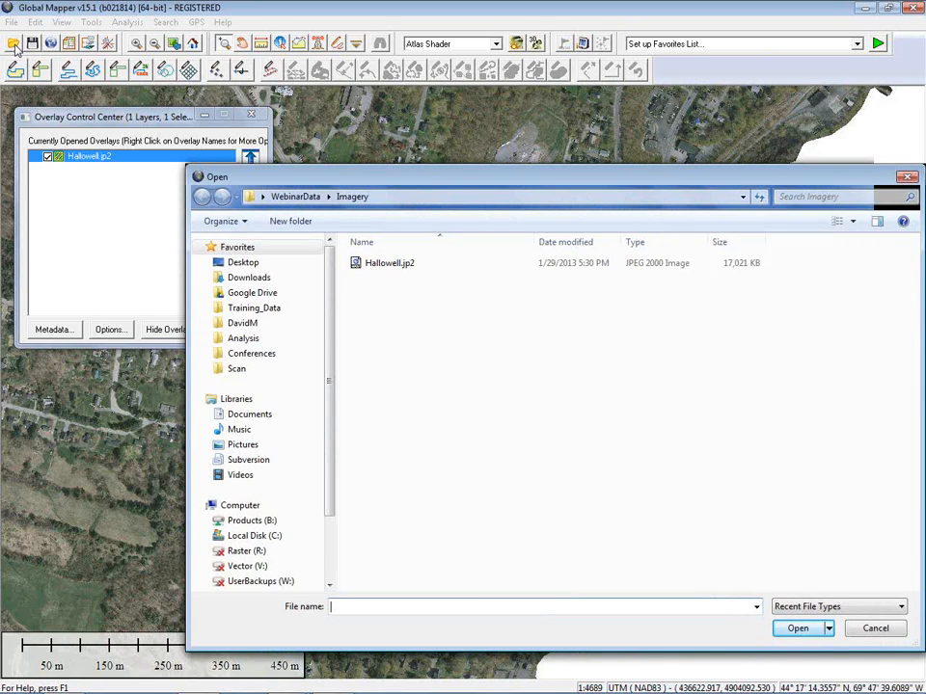
click(295, 196)
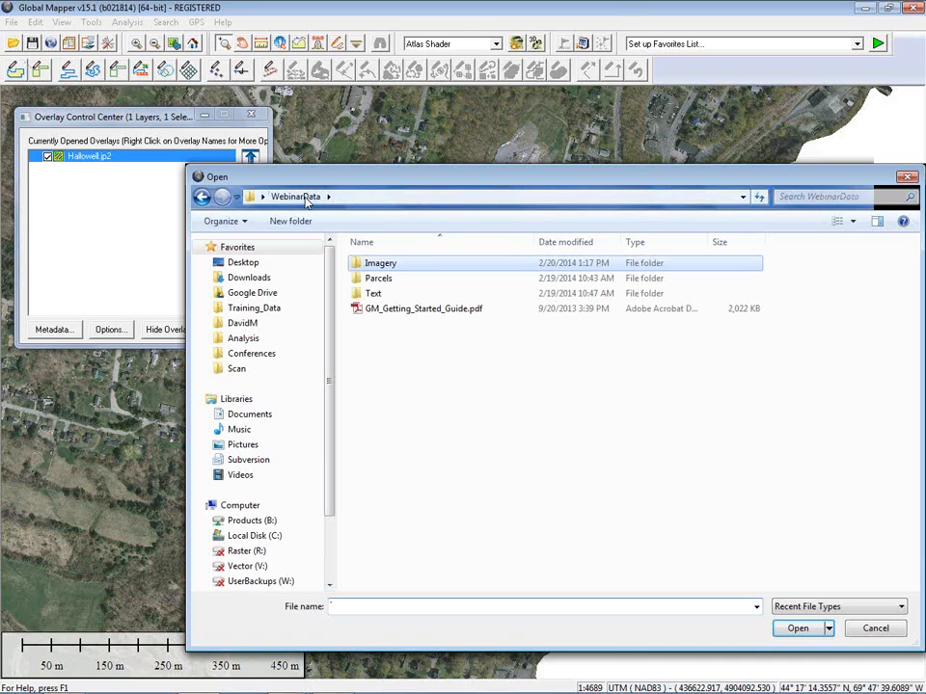
click(394, 280)
double_click(393, 280)
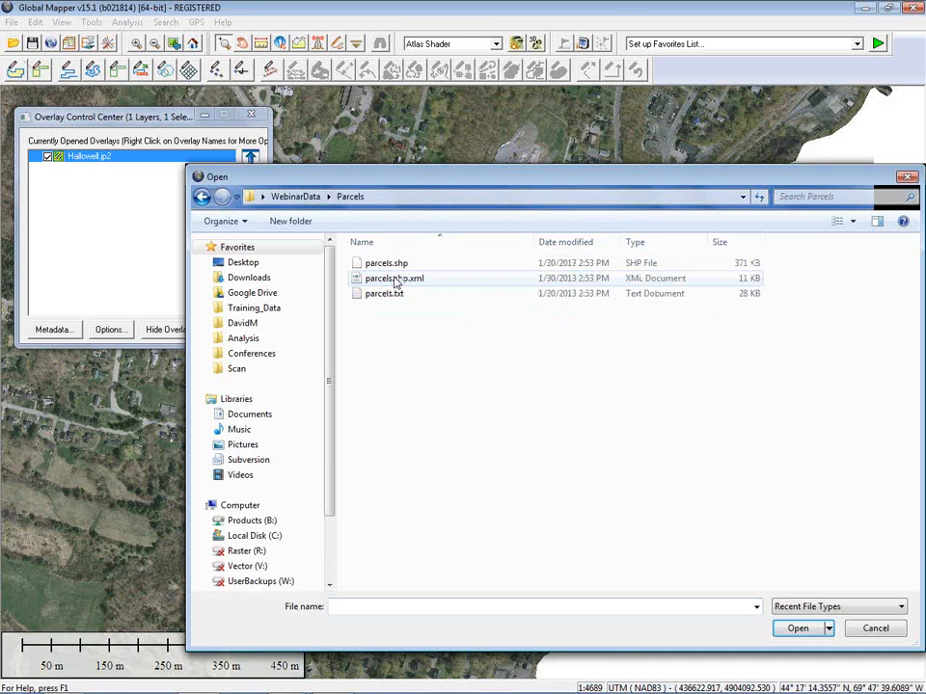
click(405, 269)
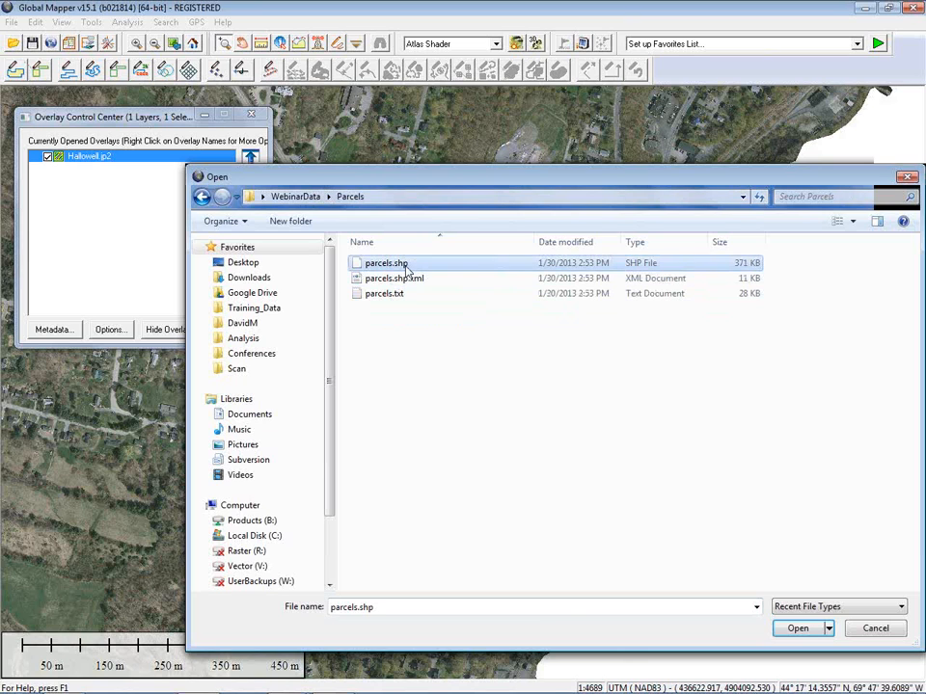
double_click(405, 269)
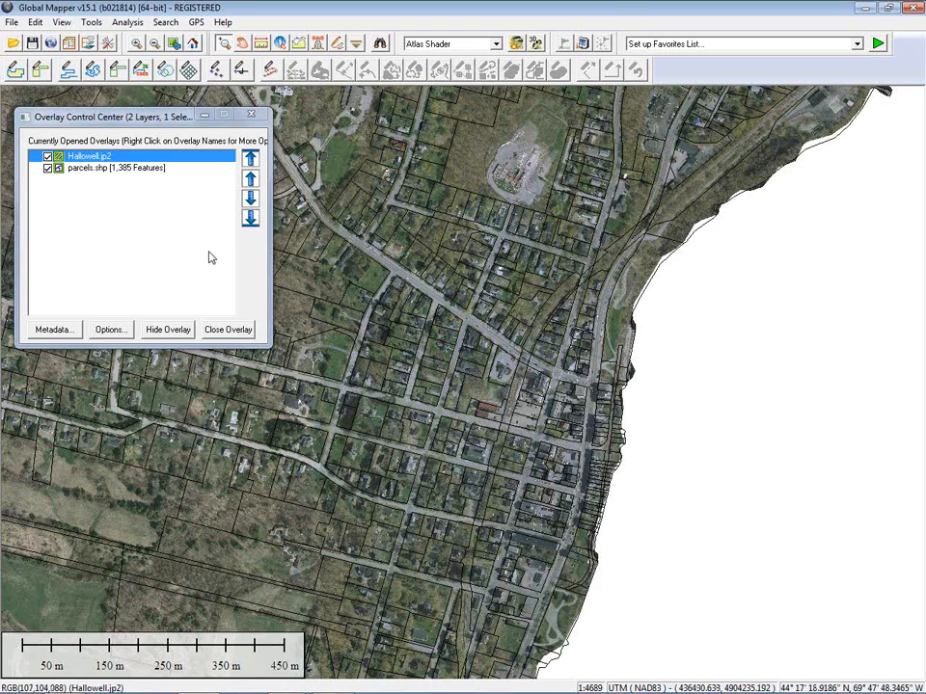
- Unload all layers, including parcels.shp, with Ctrl+U, then switch to the PowerPoint presentation
click(102, 170)
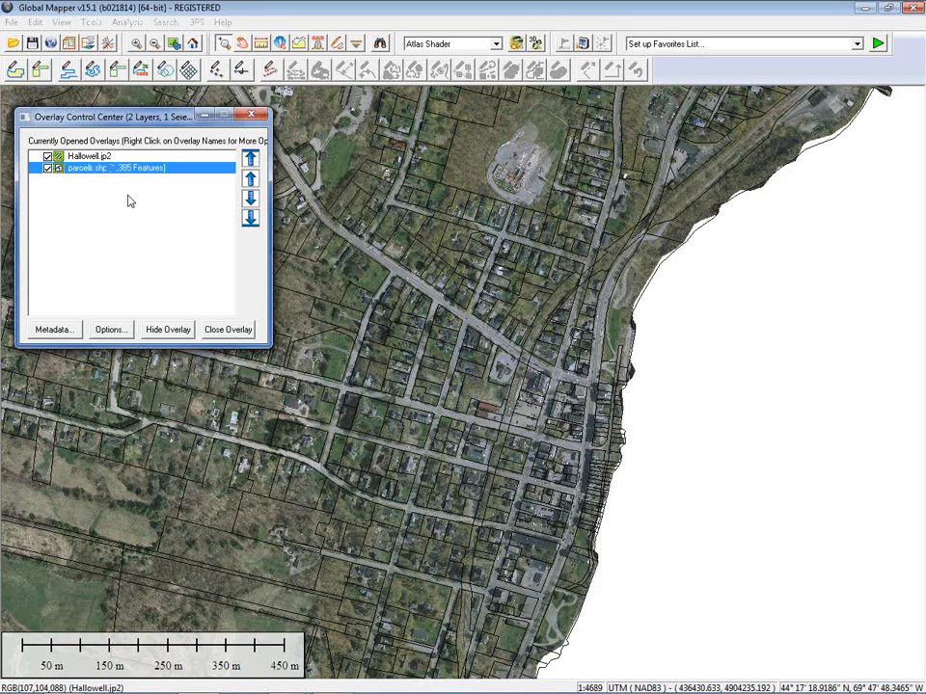
click(10, 22)
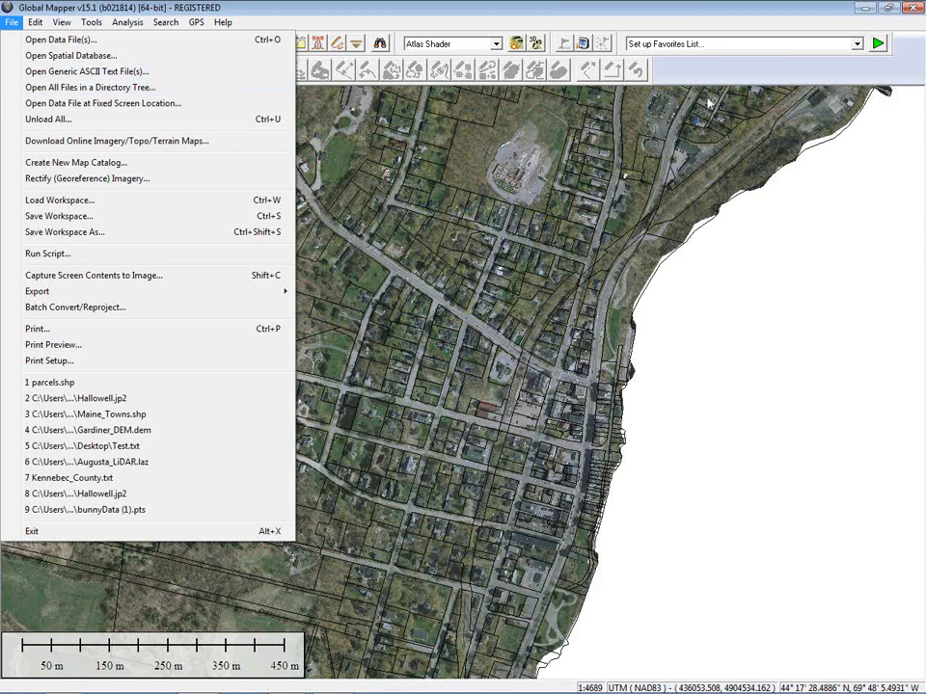
click(699, 175)
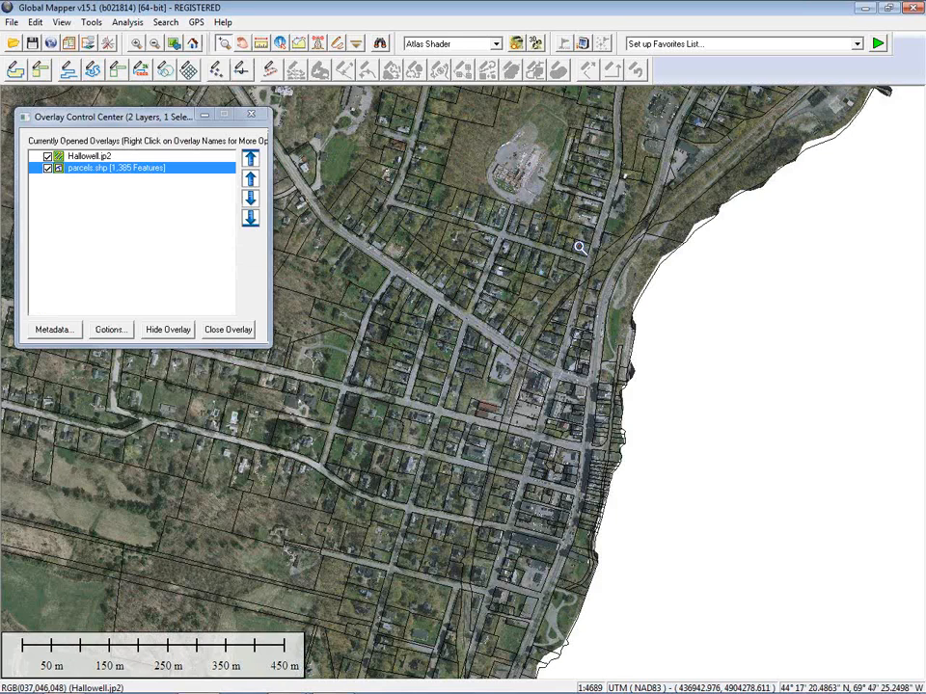
key(ctrl+u)
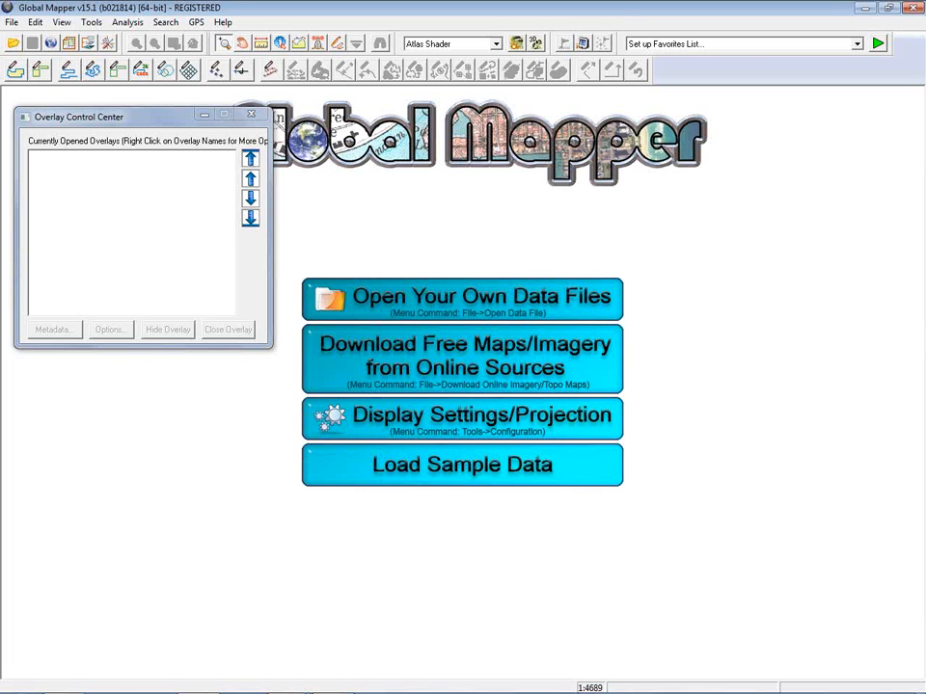
key(alt+Tab)
- Open Kennebec_County.txt from Desktop > WebinarData > Text in Notepad to view its coordinates
key(alt+Tab)
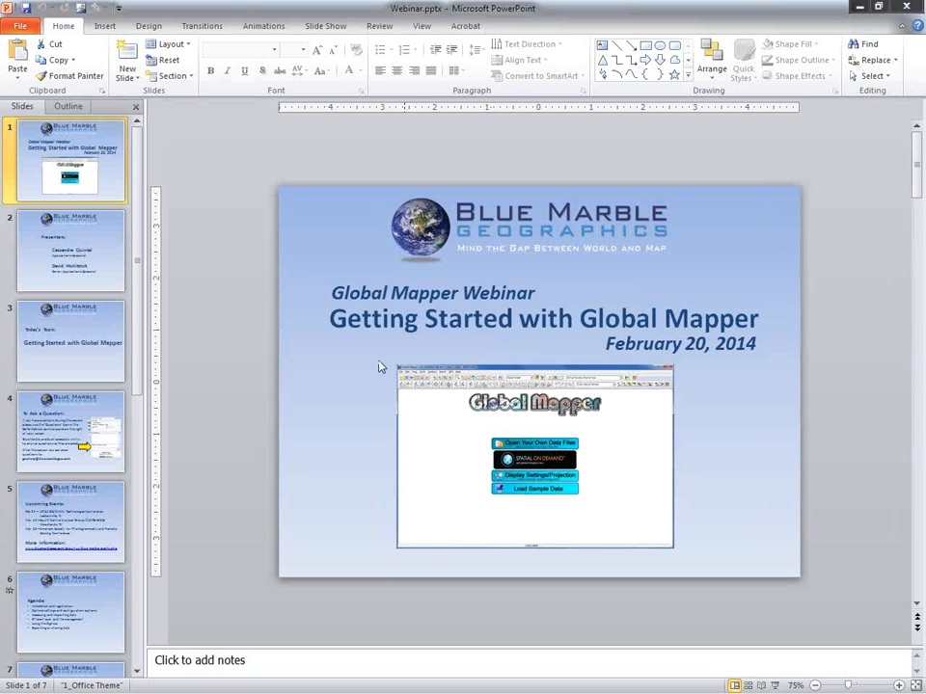
key(alt+Tab)
key(alt+Tab)
key(alt+Tab)
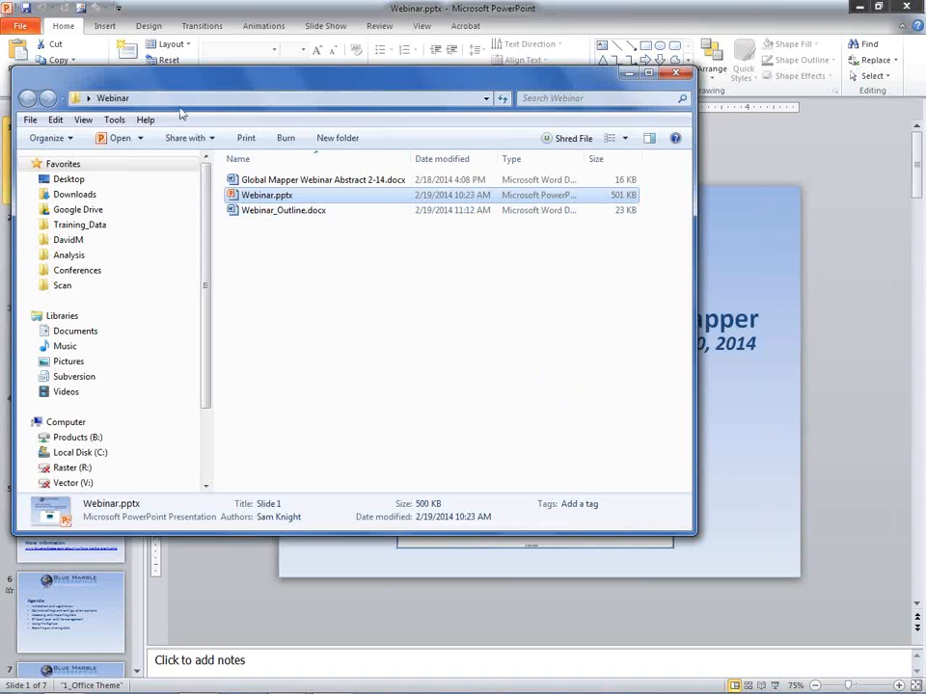
click(64, 179)
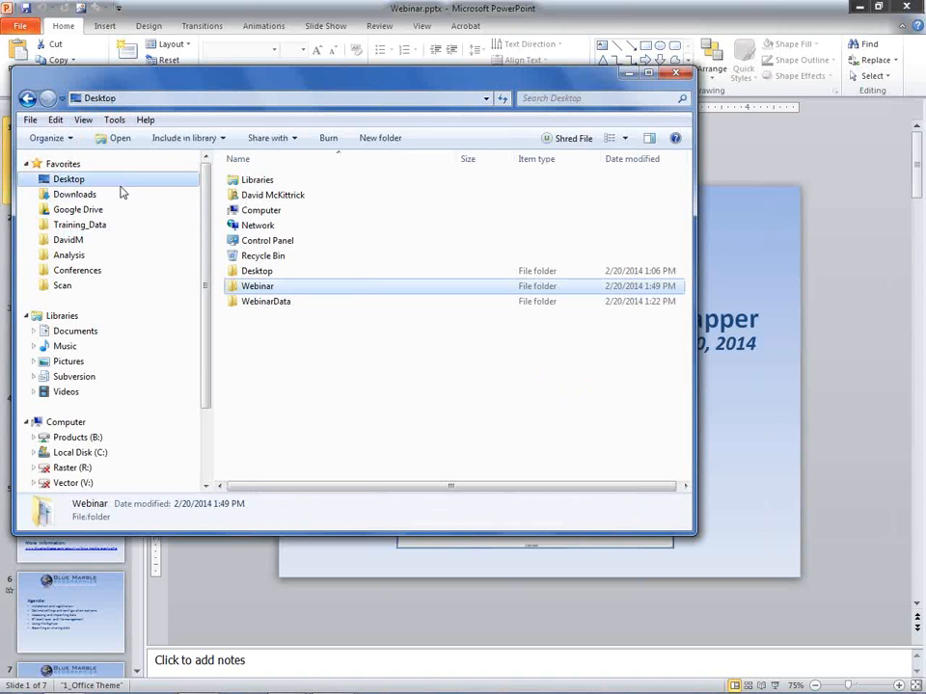
double_click(264, 301)
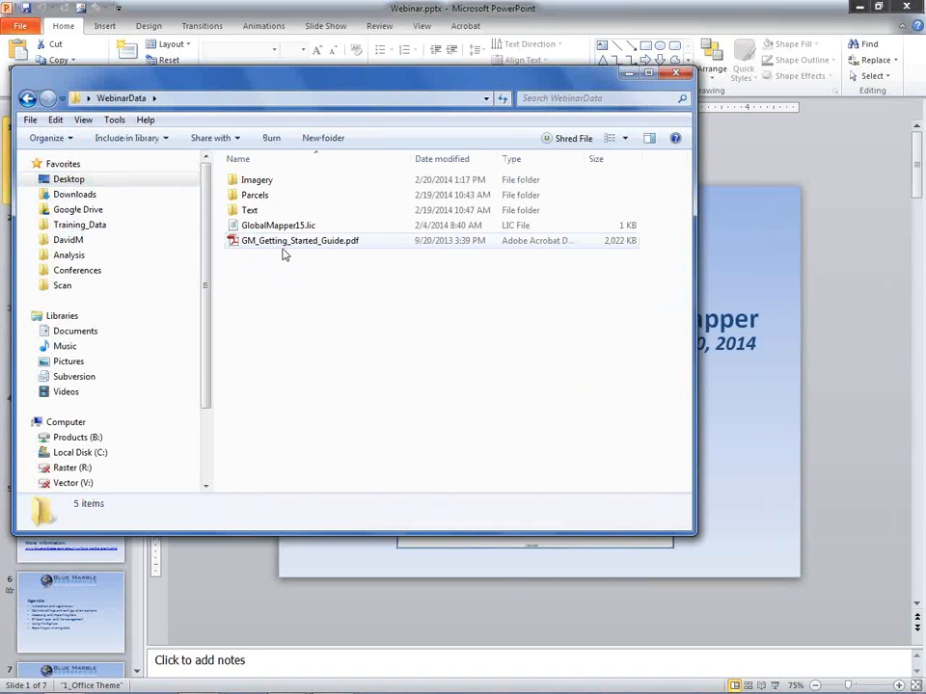
double_click(249, 211)
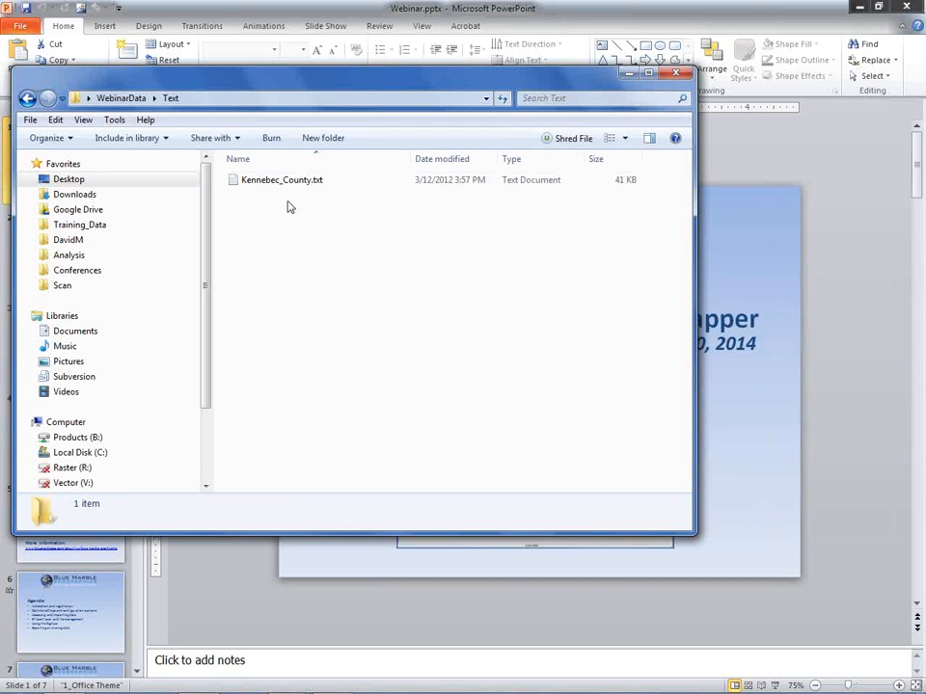
click(295, 185)
double_click(295, 185)
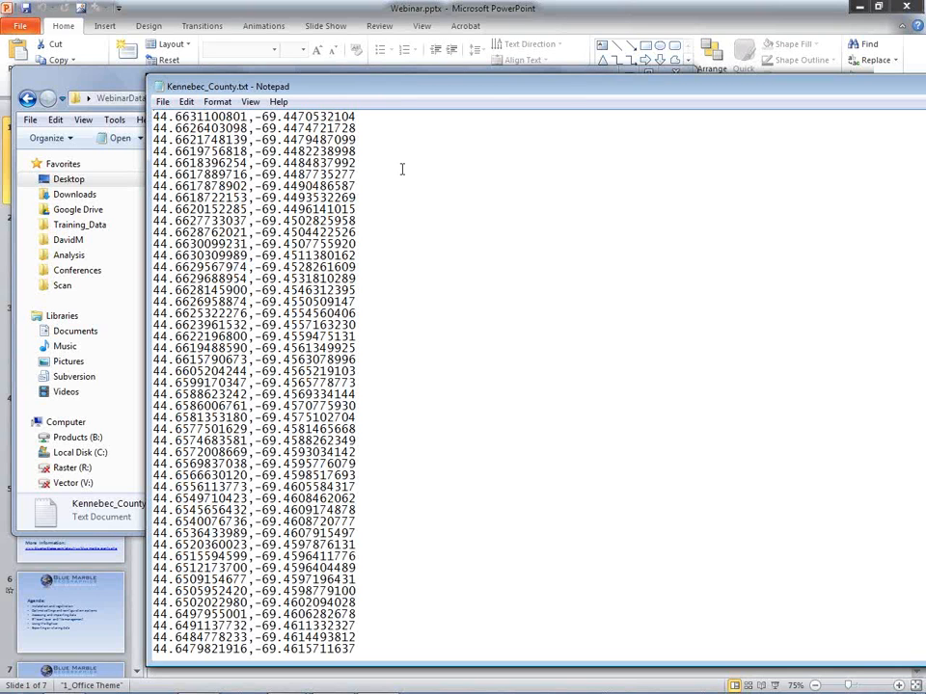
- Close Notepad and the Explorer window and return to Global Mapper
drag(483, 91, 287, 124)
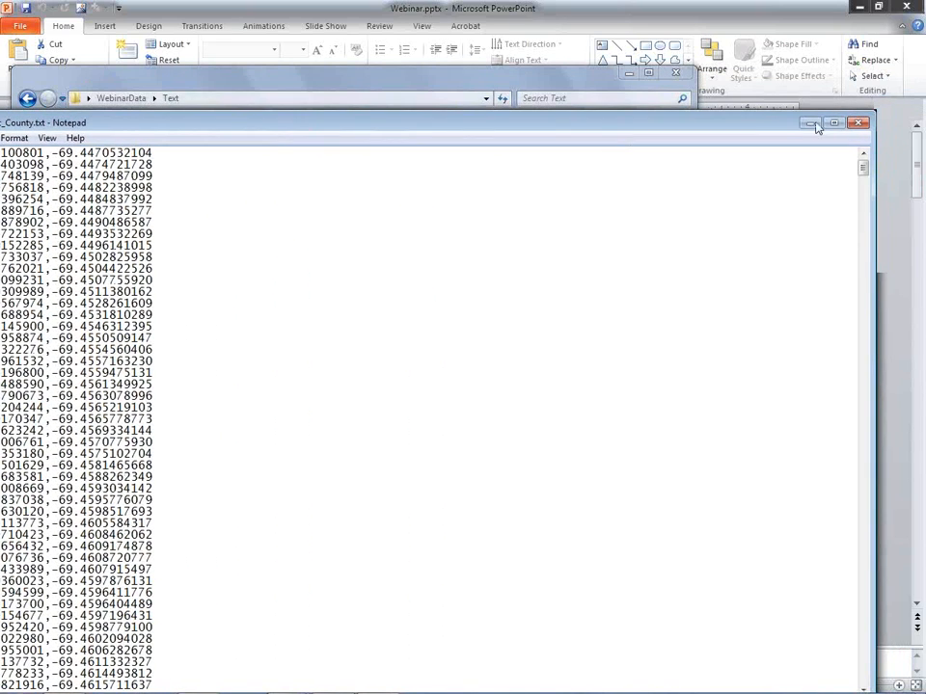
click(856, 125)
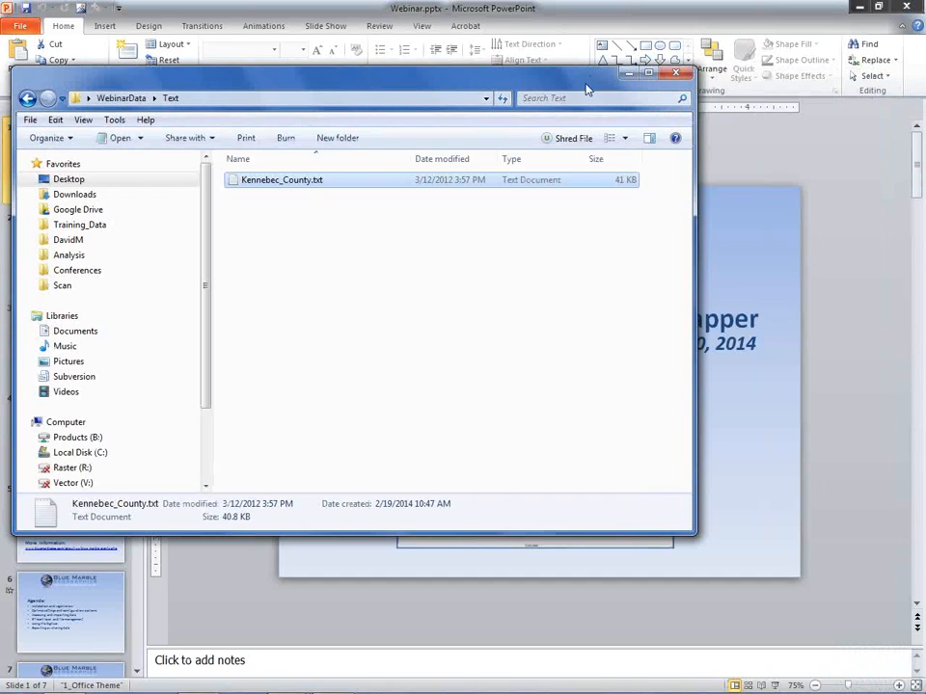
click(678, 77)
key(alt+Tab)
key(alt+Tab)
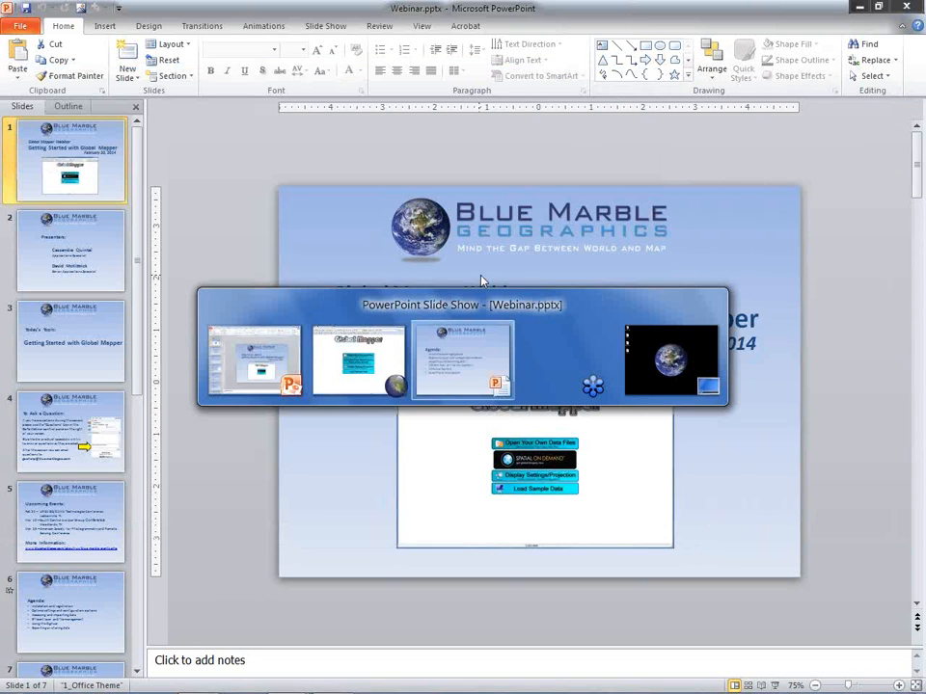
key(alt+Tab)
key(alt+Tab)
key(alt+Tab)
key(alt+Tab)
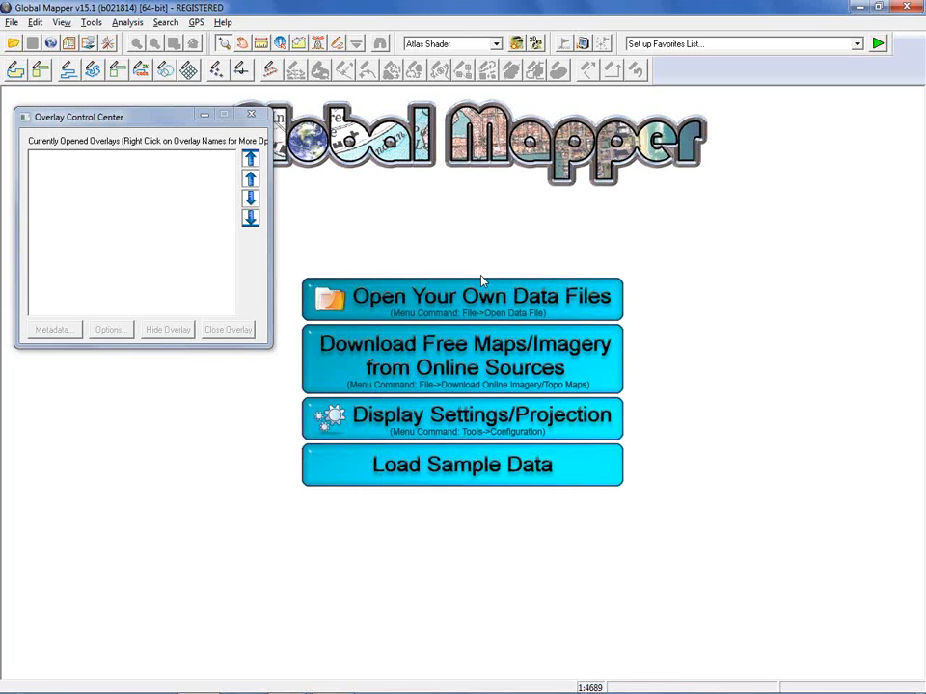
- Choose Kennebec_County.txt in WebinarData\Text through File > Open Generic ASCII Text File(s)
click(13, 22)
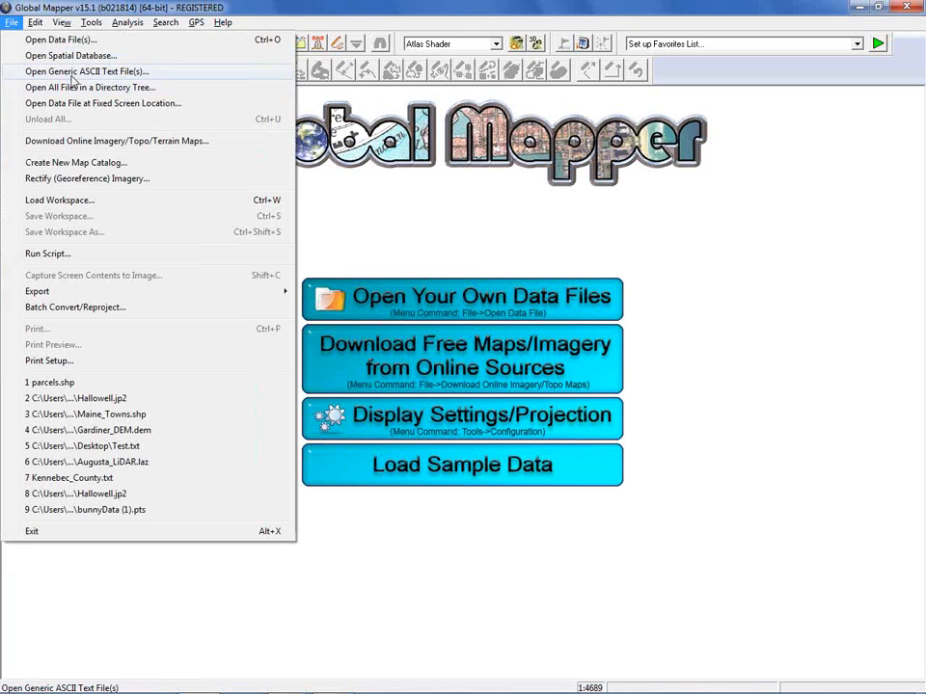
click(138, 74)
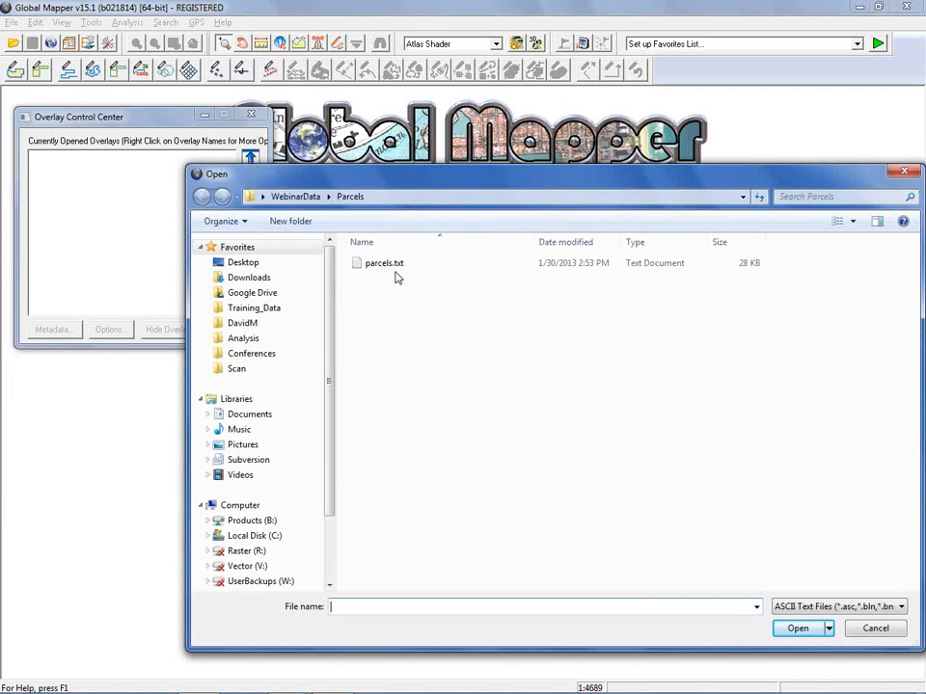
click(297, 196)
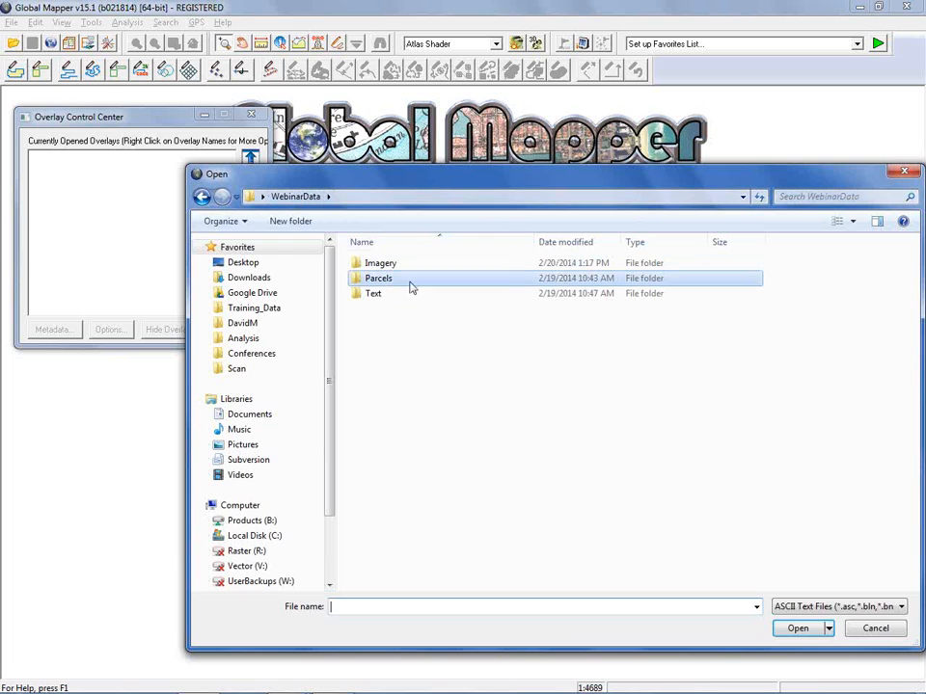
double_click(373, 293)
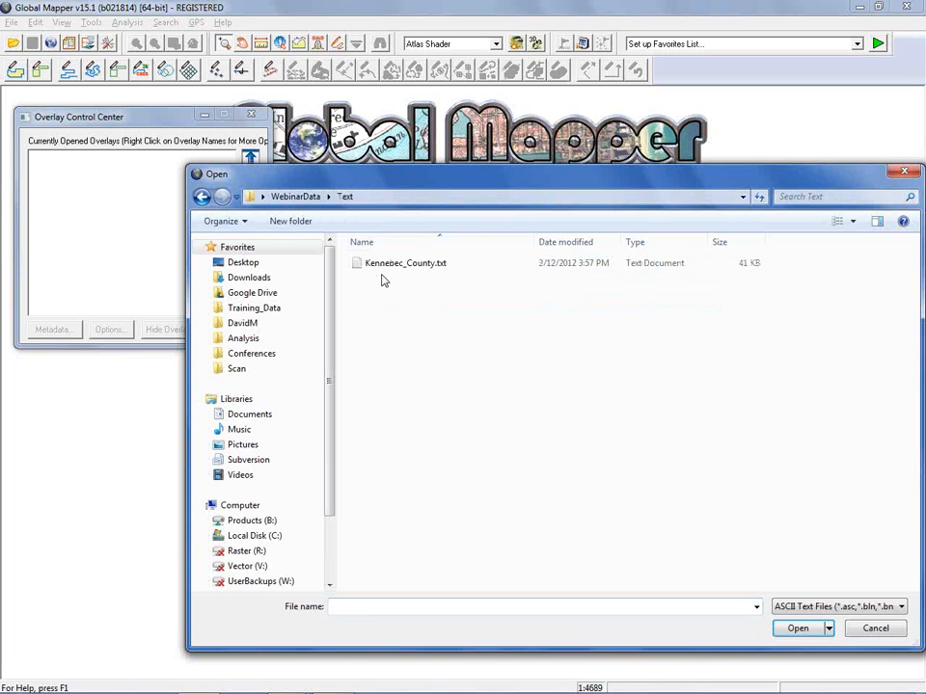
double_click(386, 263)
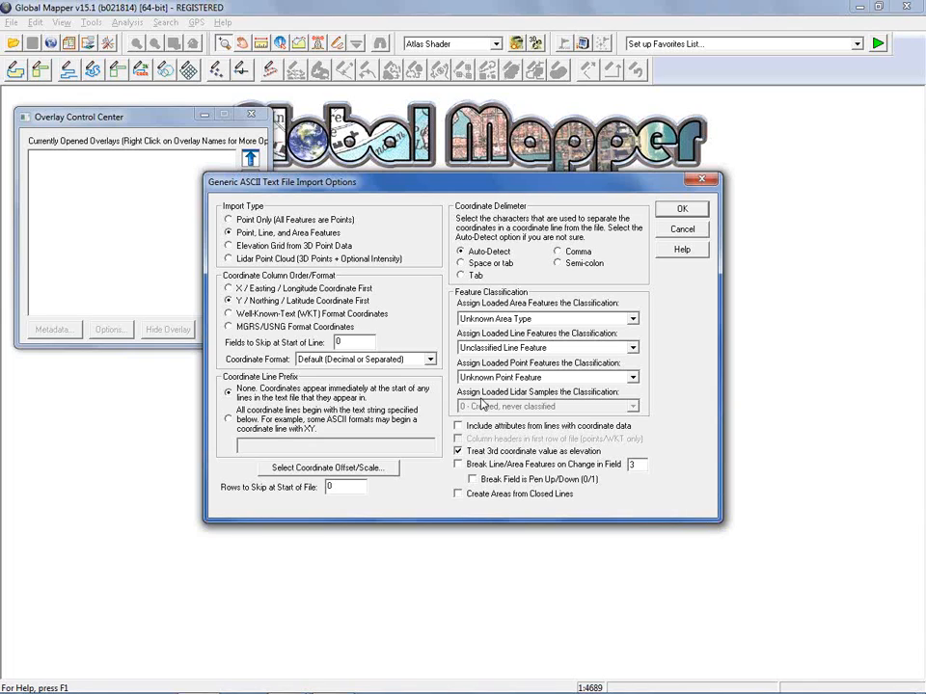
- Enable 'Create Areas from Closed Lines' and accept the generic ASCII import options
click(489, 497)
click(682, 209)
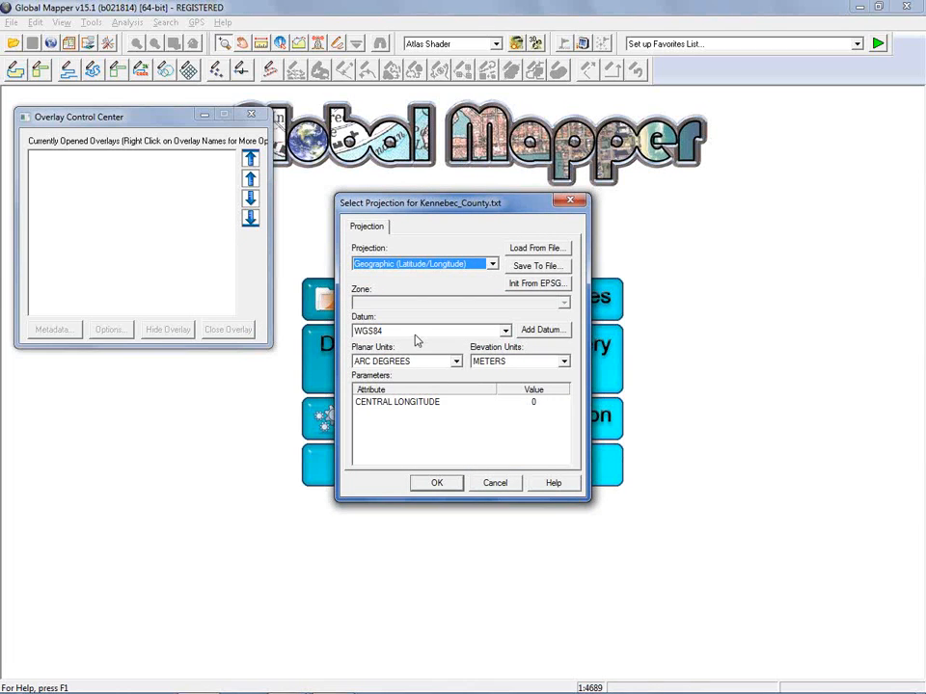
- Accept the Geographic WGS84 projection, then open the Download Online Imagery/Topo/Terrain Maps list
click(439, 482)
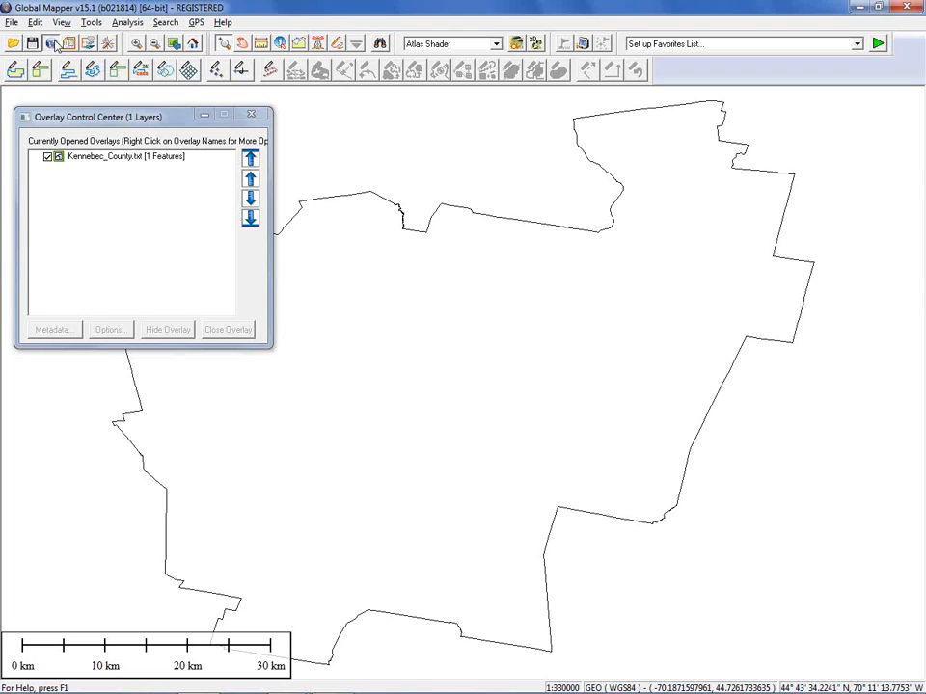
click(53, 43)
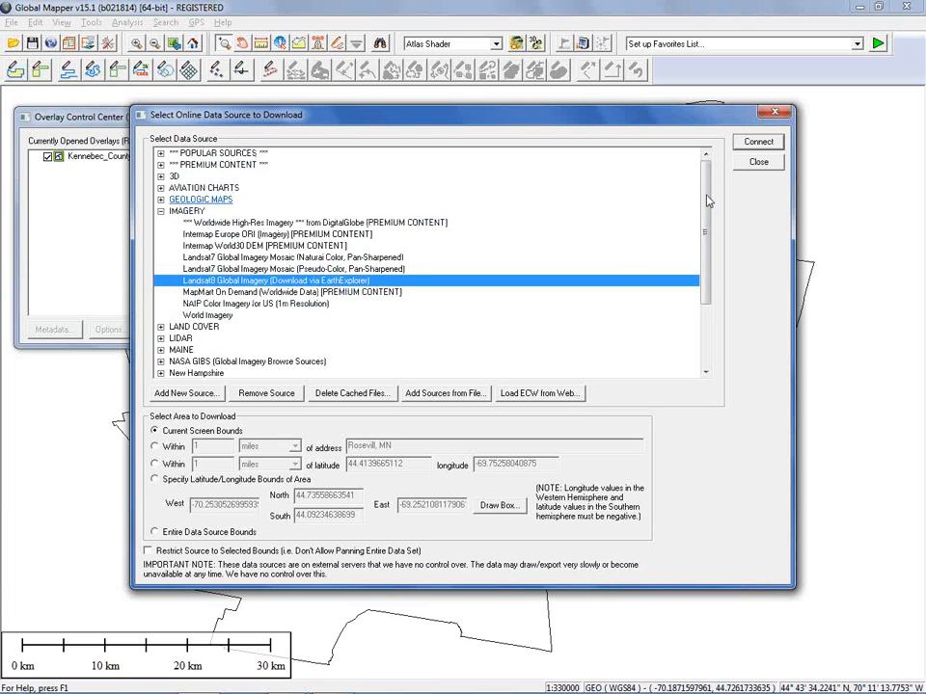
drag(709, 200, 709, 277)
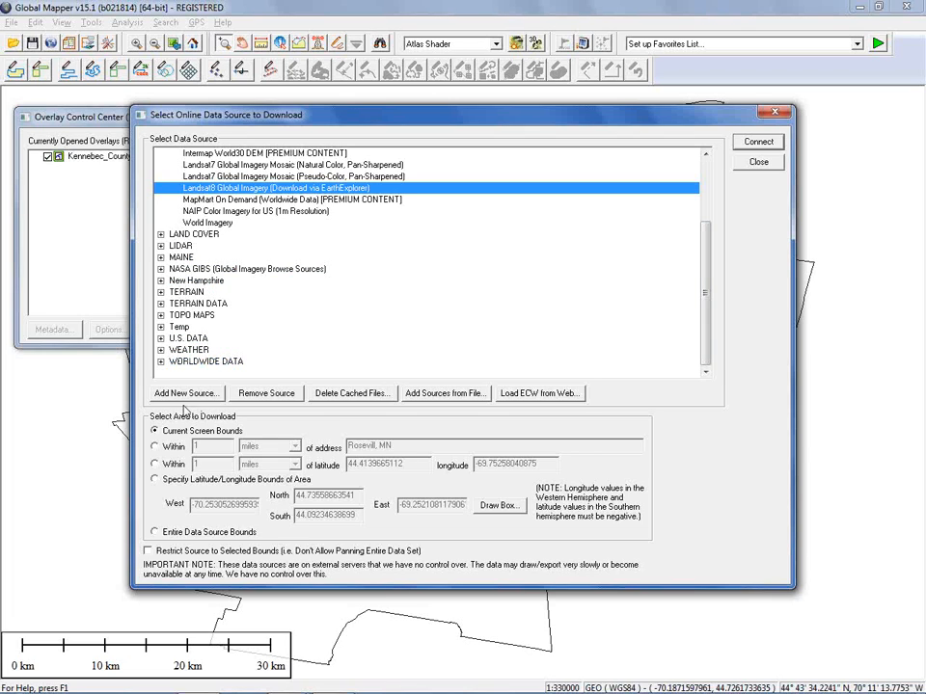
click(184, 396)
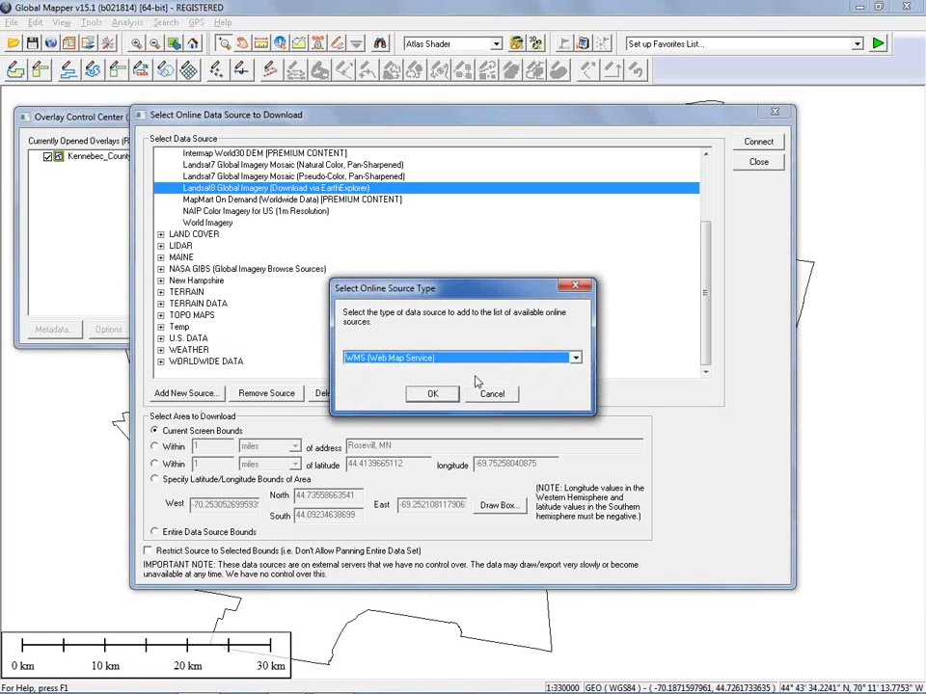
click(431, 395)
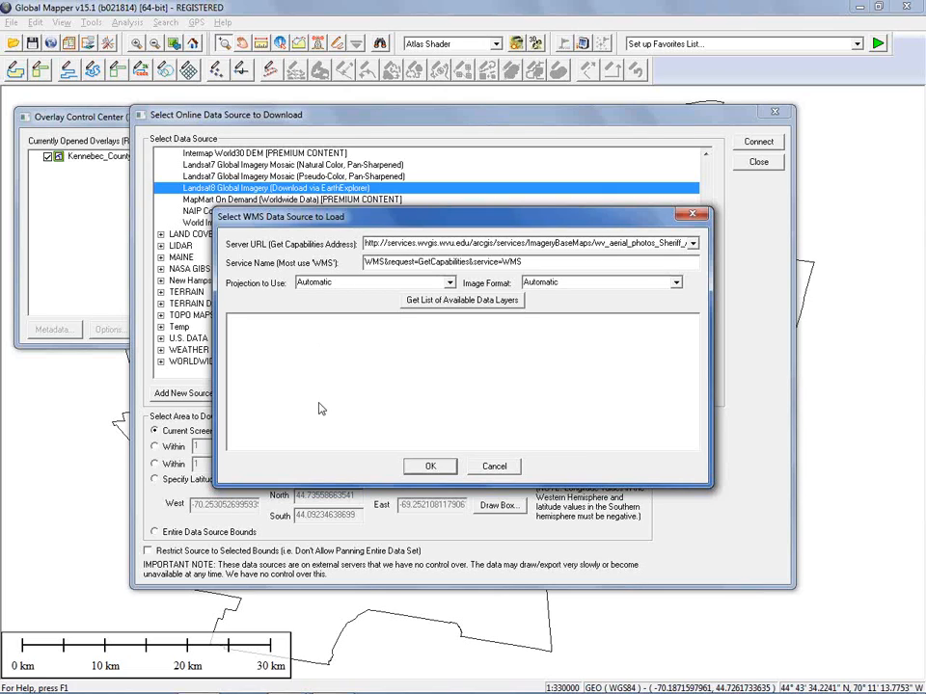
click(495, 467)
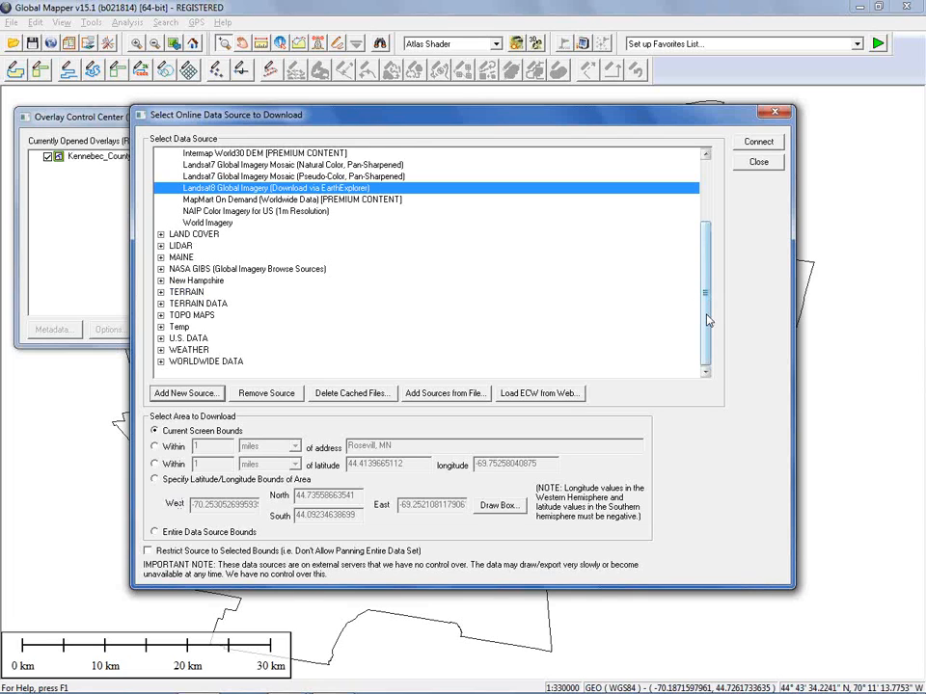
scroll(707, 320, up, 3)
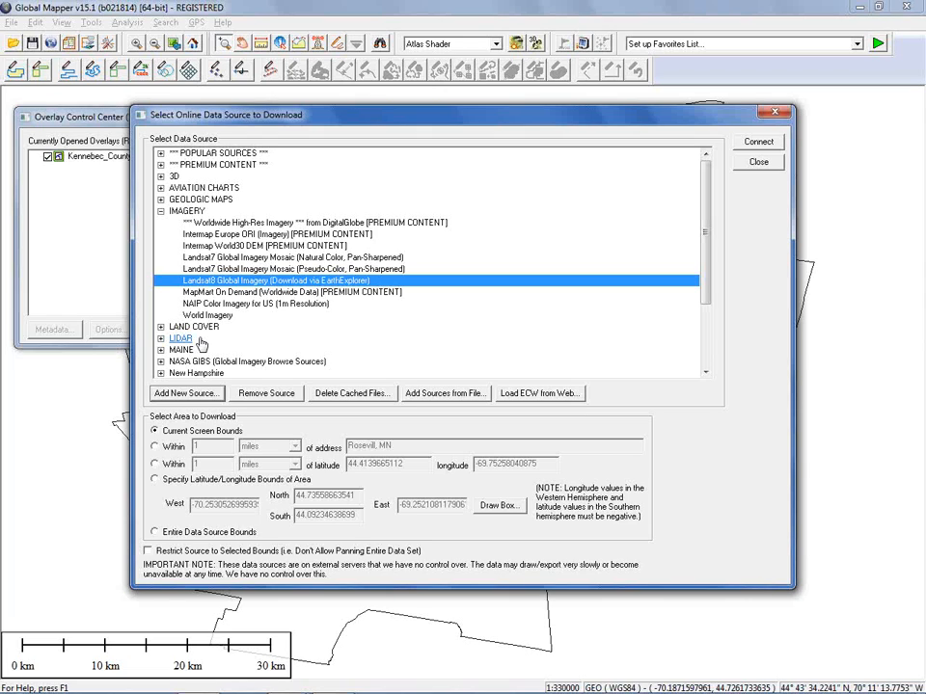
- Close the online data chooser without downloading and select the Kennebec_County.txt layer
click(759, 162)
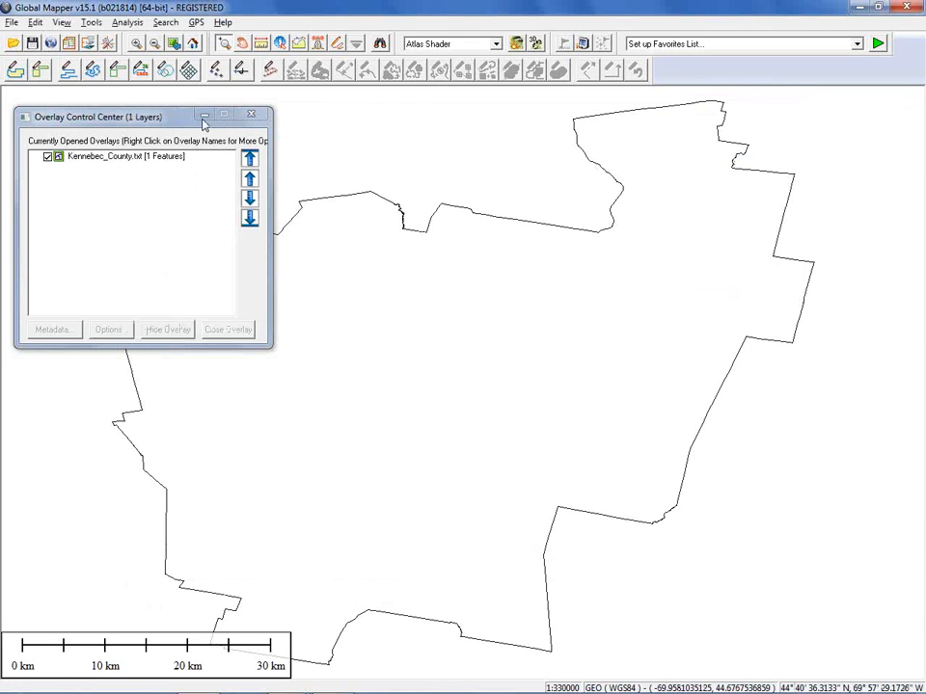
drag(176, 118, 172, 103)
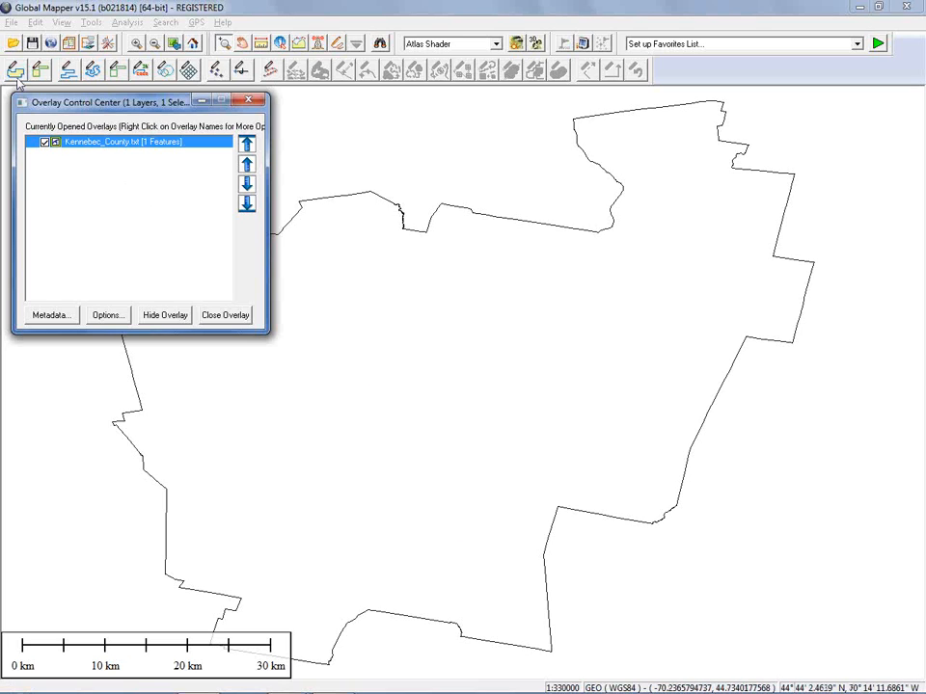
- Save the workspace on the Desktop as Test.gmw
click(11, 23)
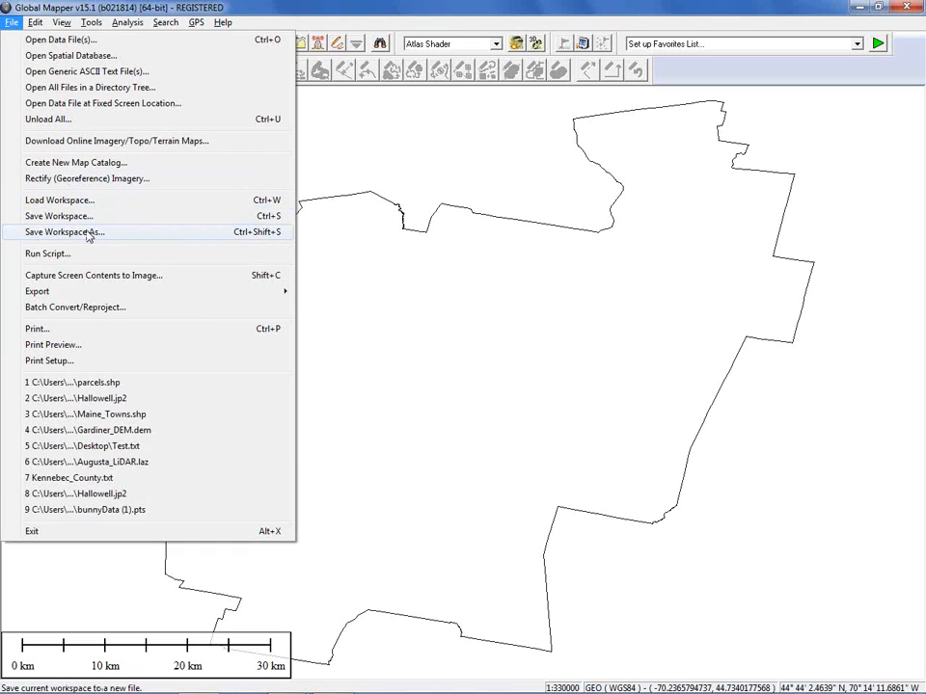
click(308, 6)
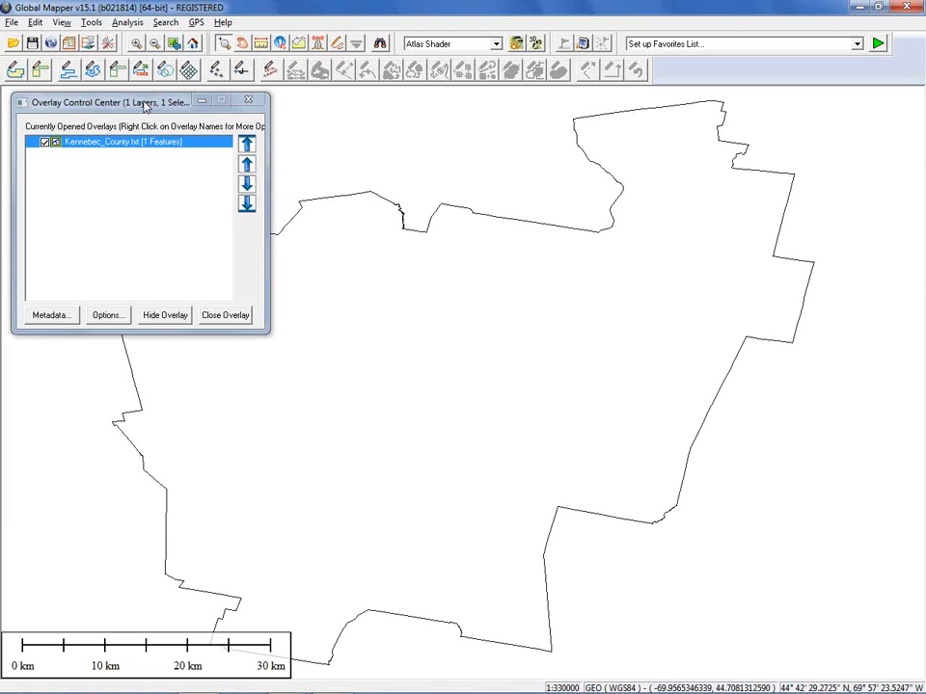
click(31, 43)
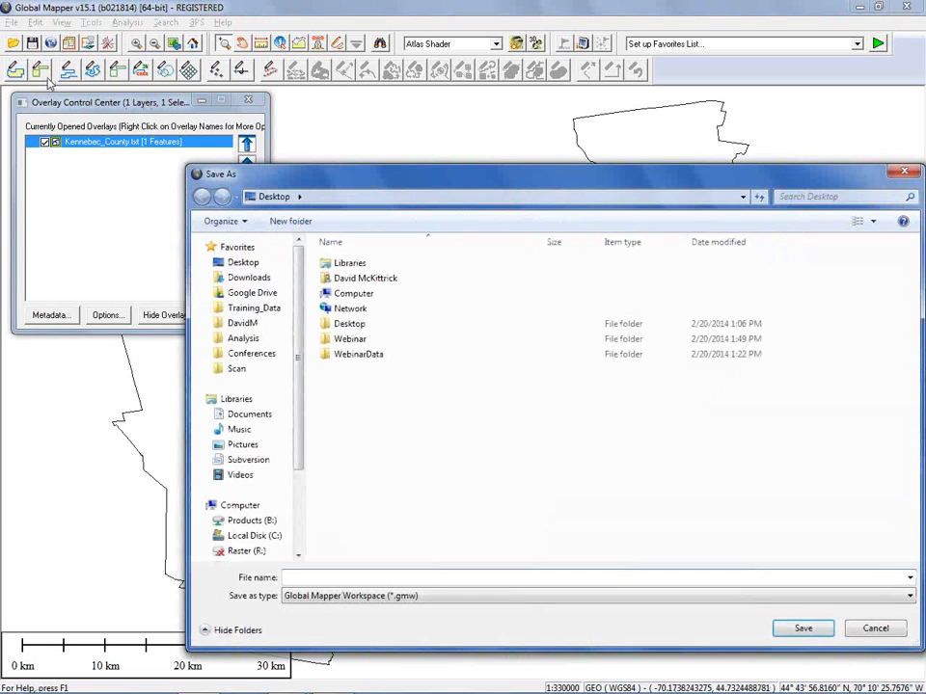
drag(427, 183, 333, 83)
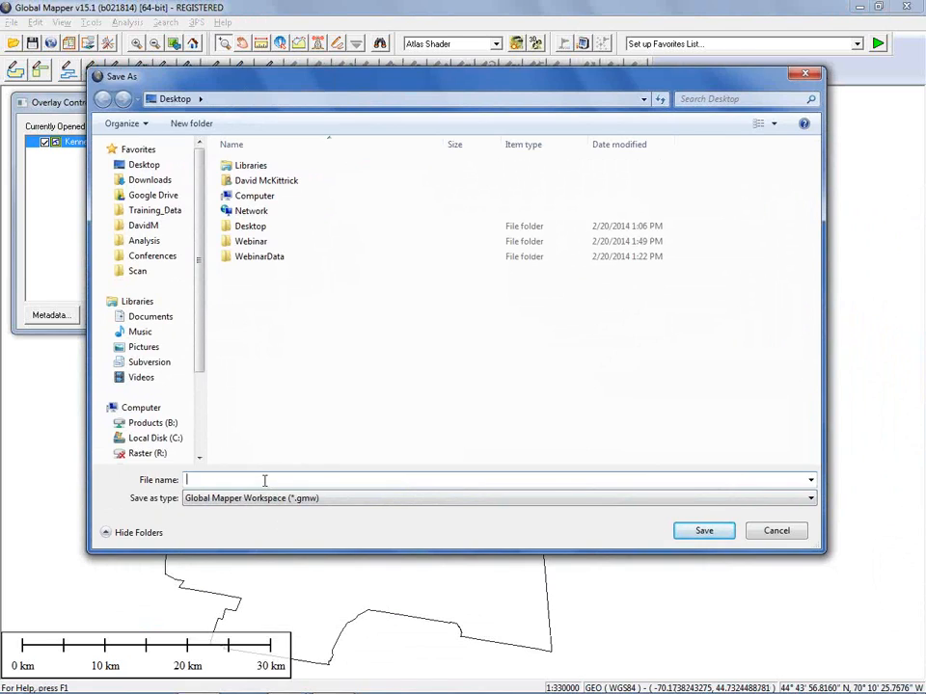
text(Test)
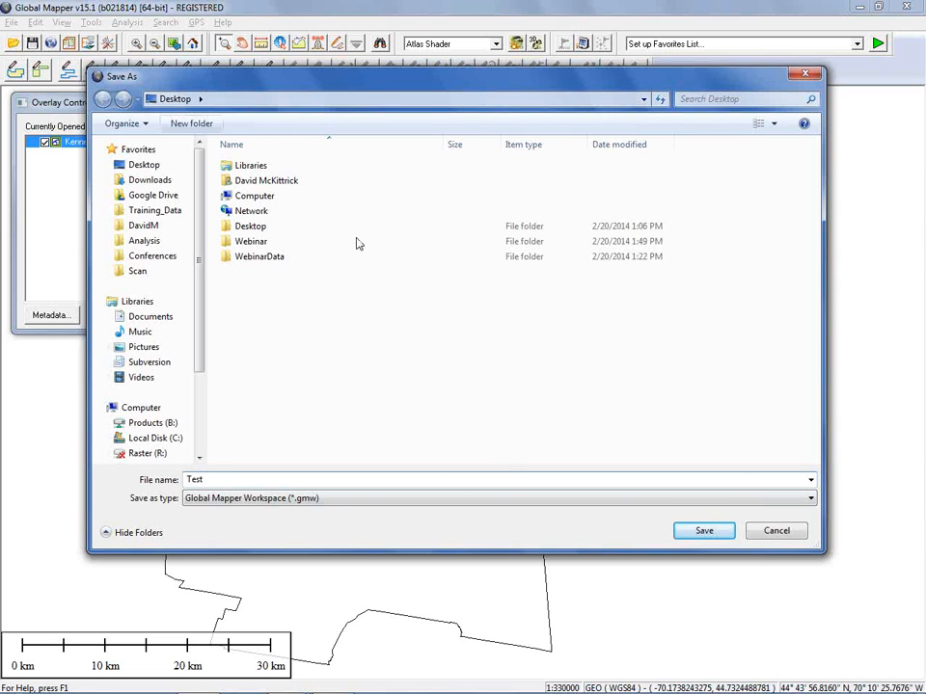
click(716, 533)
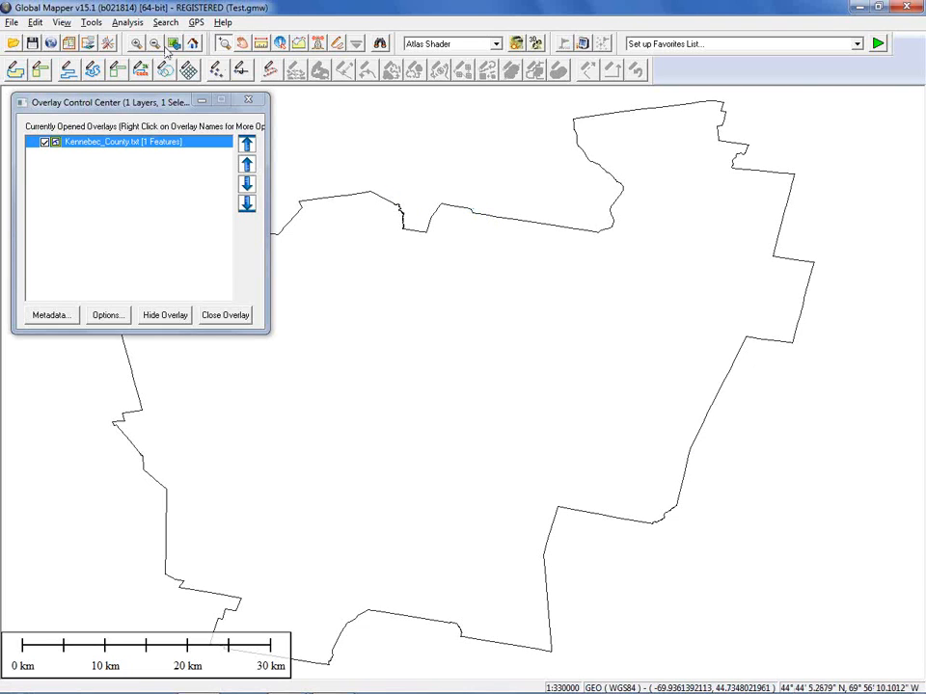
- Move the Kennebec County area right and down with the Digitizer, then save the workspace
click(337, 43)
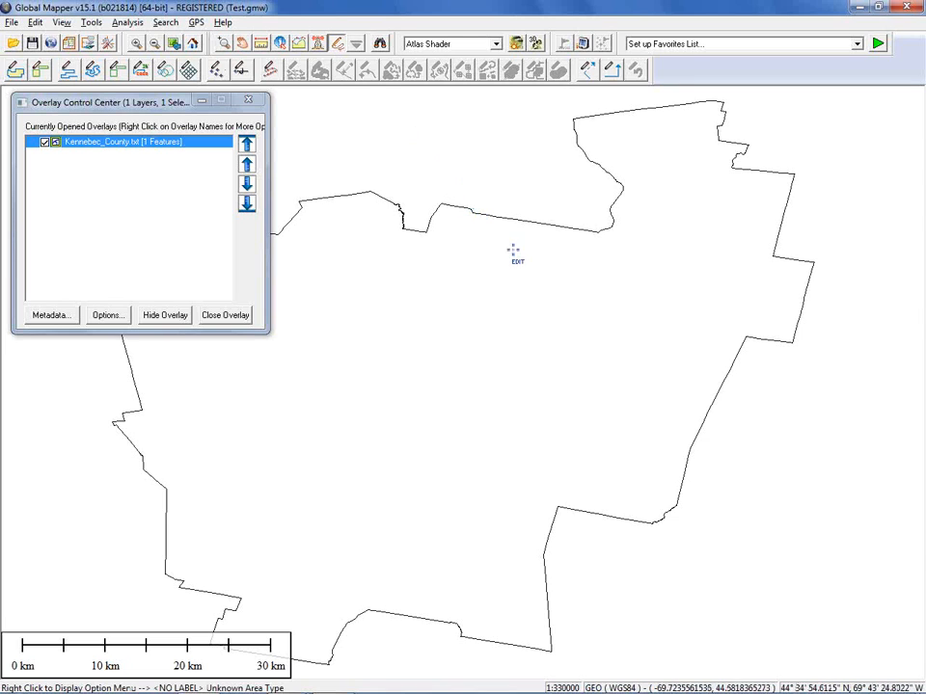
click(511, 249)
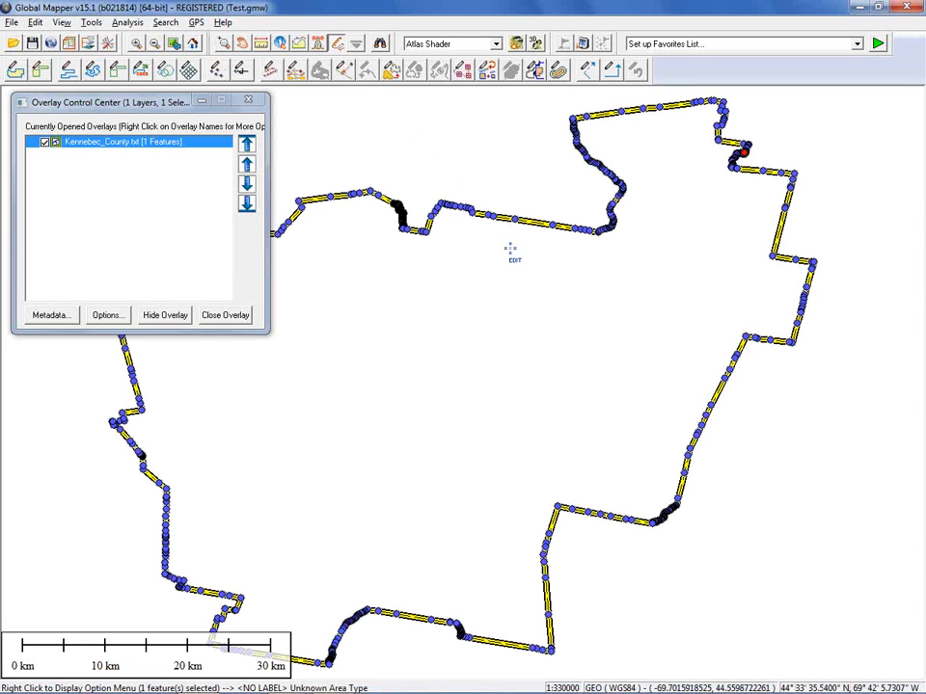
right_click(510, 249)
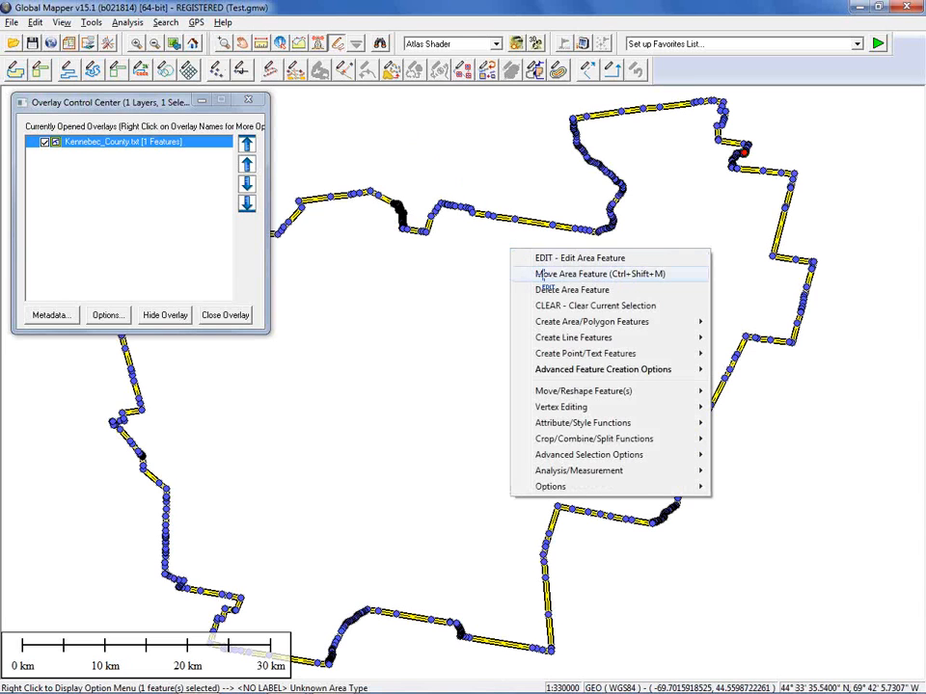
click(533, 271)
drag(531, 296, 642, 325)
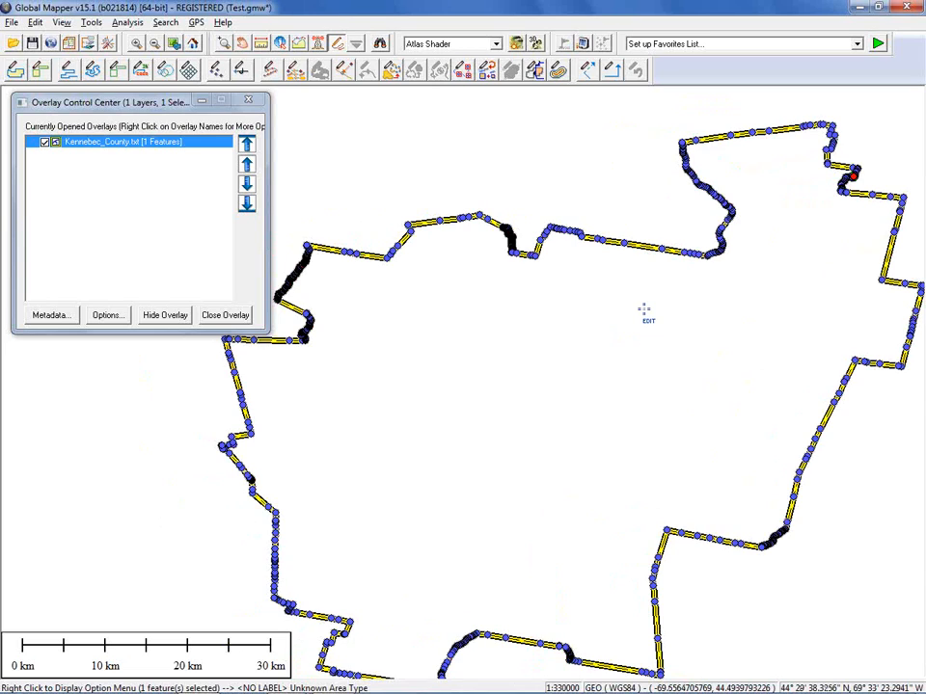
click(33, 44)
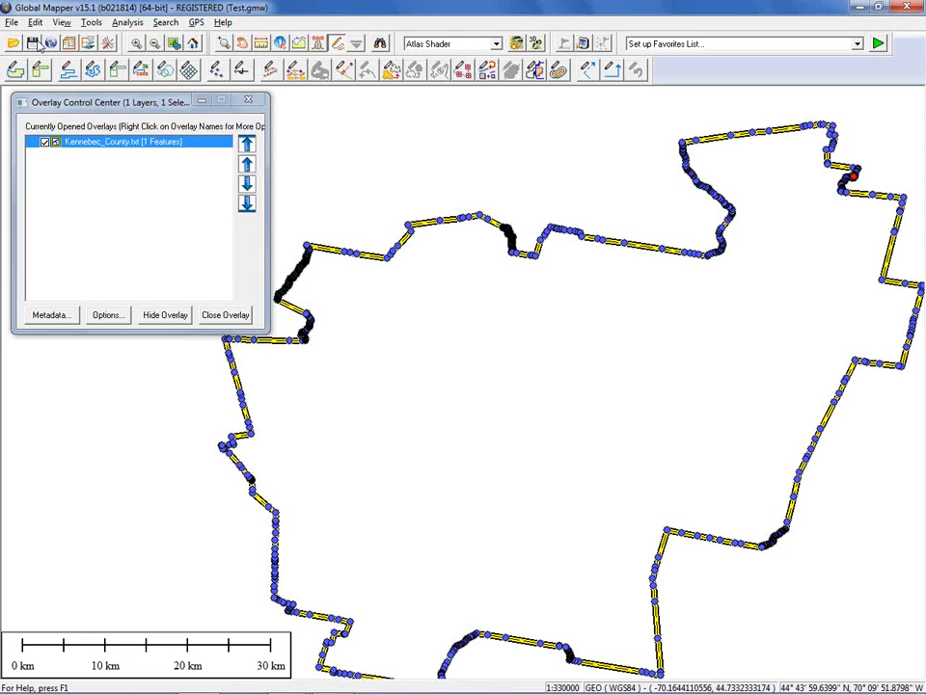
click(37, 42)
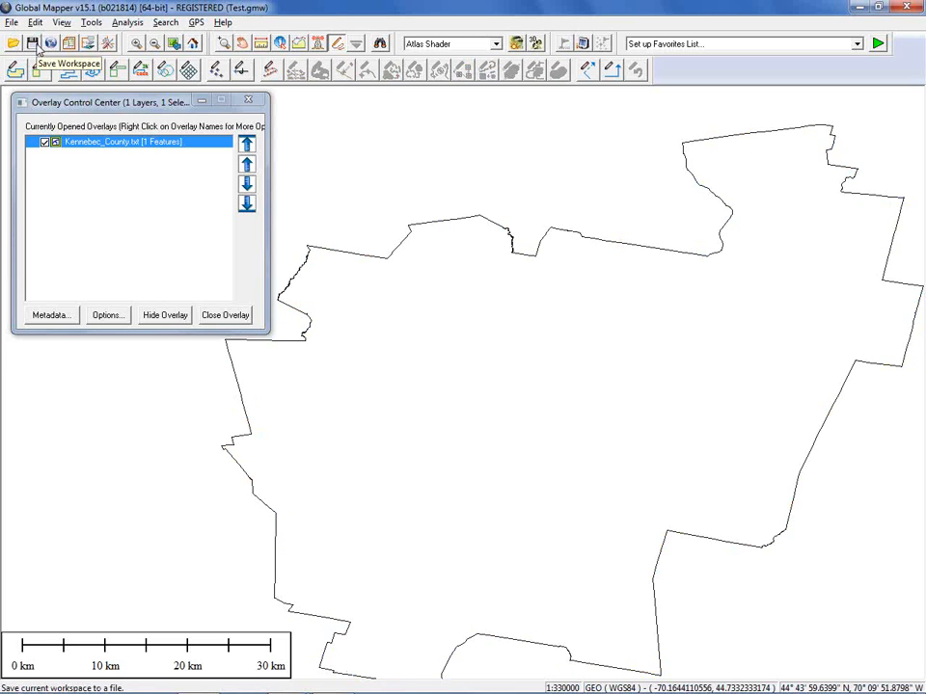
- Bring up the File menu and dismiss it, leaving Kennebec_County.txt as the only layer
click(11, 22)
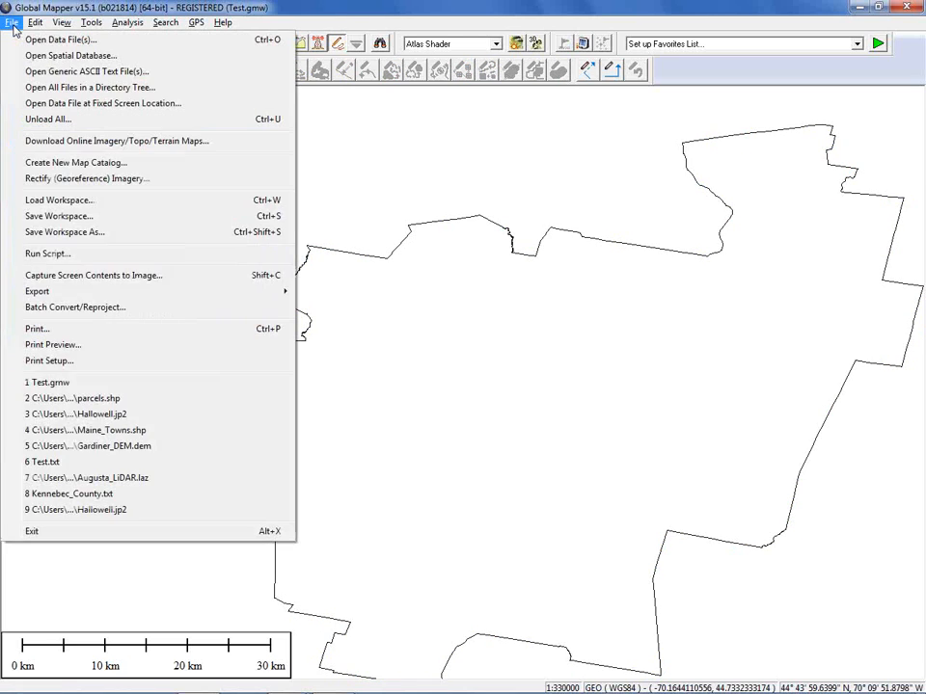
mouse_move(27, 23)
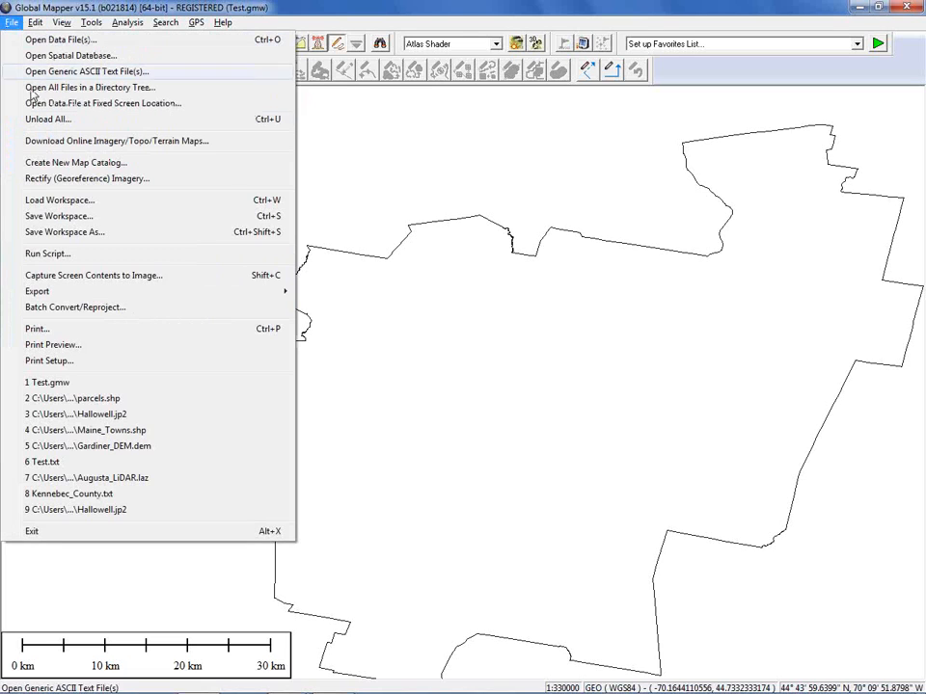
click(61, 232)
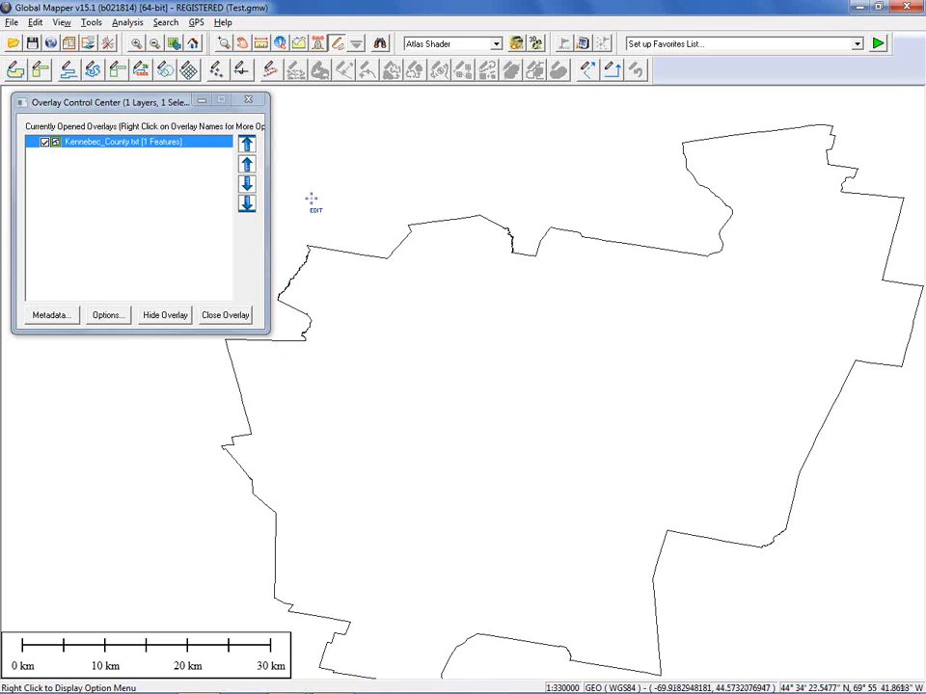
- Unload all overlays with Ctrl+U and switch to the Digitizer tool
key(ctrl+u)
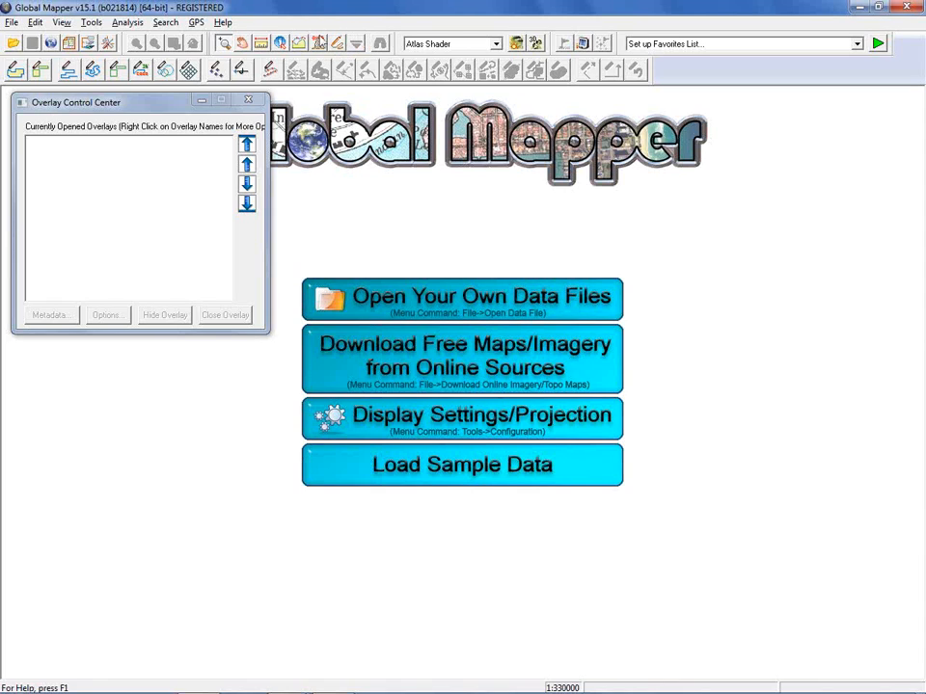
click(340, 46)
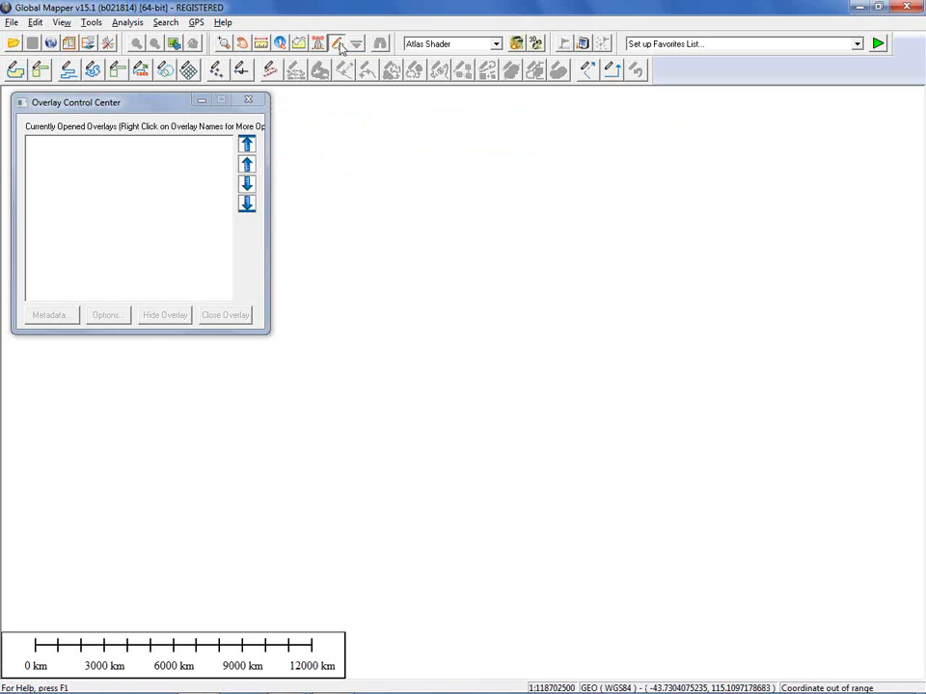
right_click(424, 178)
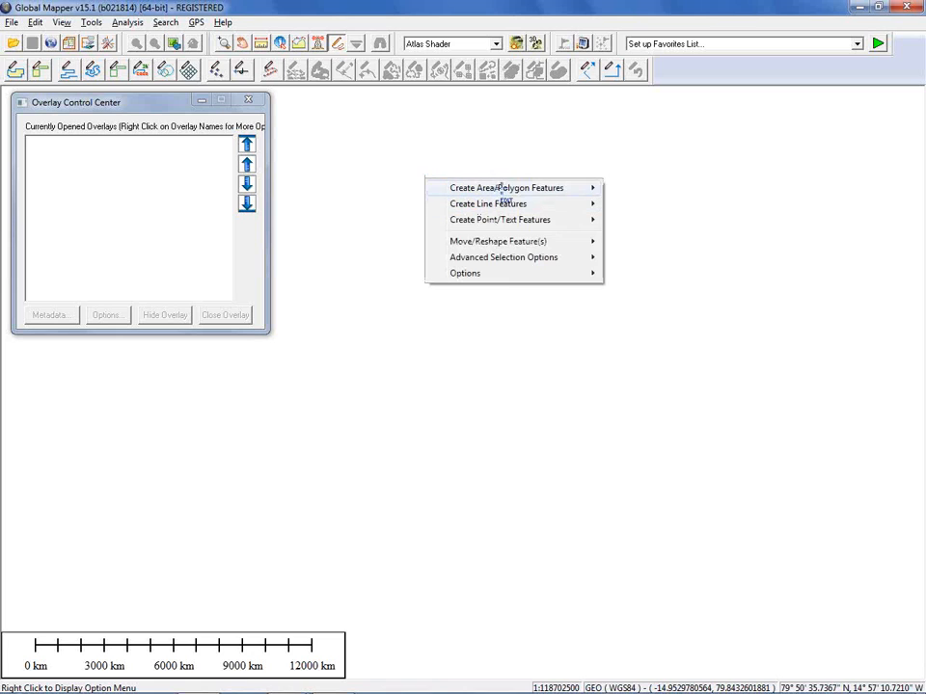
mouse_move(541, 186)
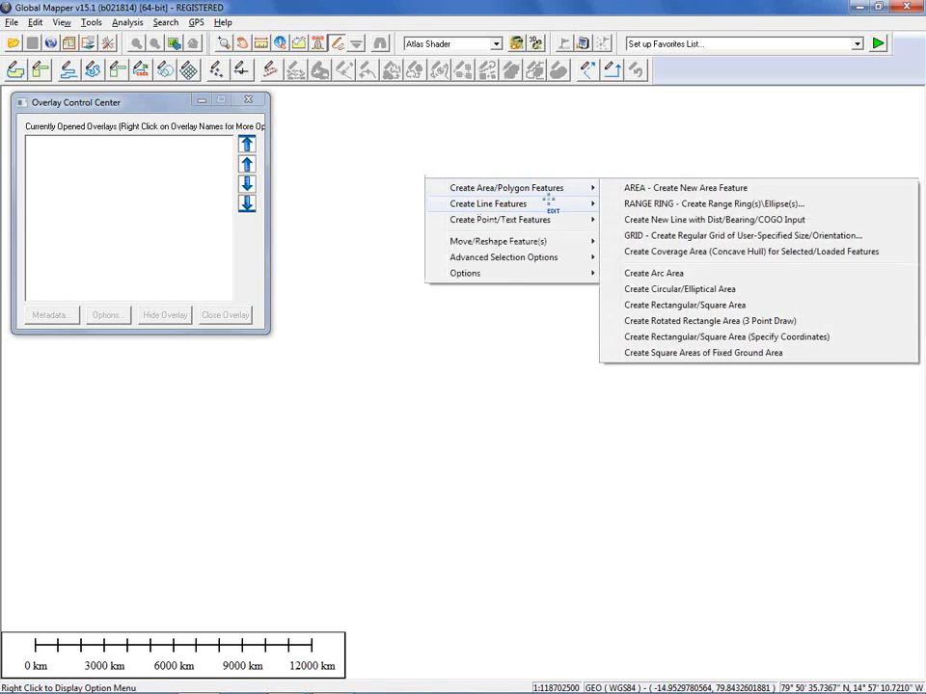
mouse_move(546, 221)
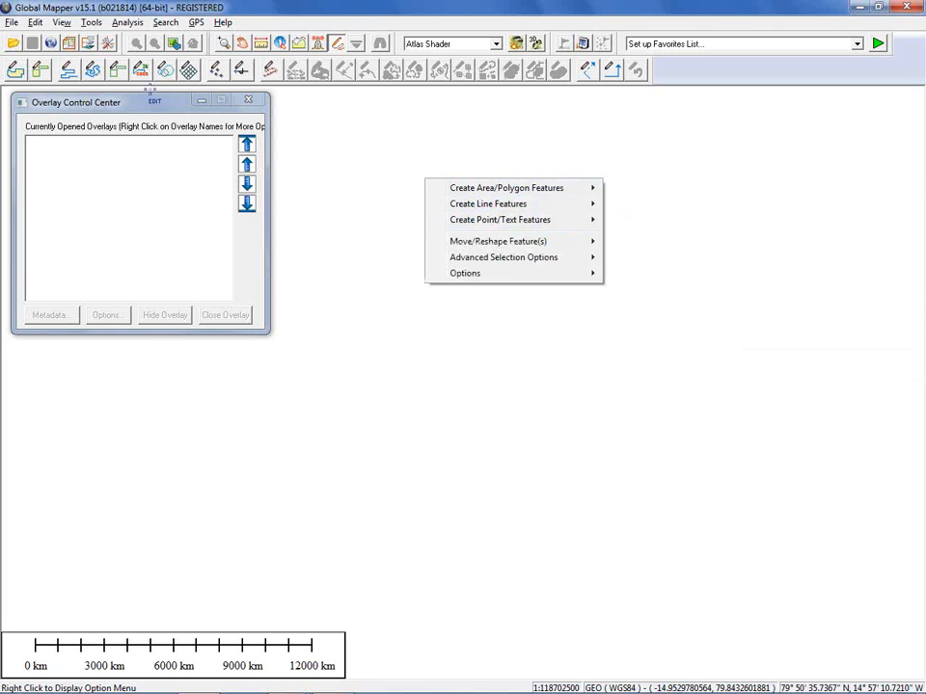
right_click(436, 134)
click(410, 137)
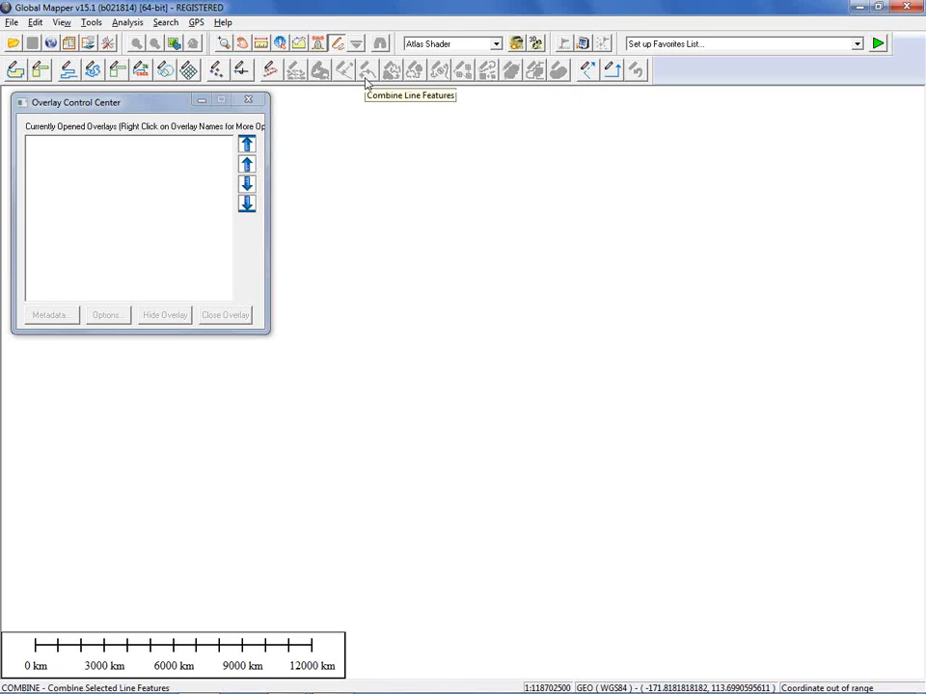
- Draw a five-vertex area polygon near the map centre and finish it with a right-click
click(17, 71)
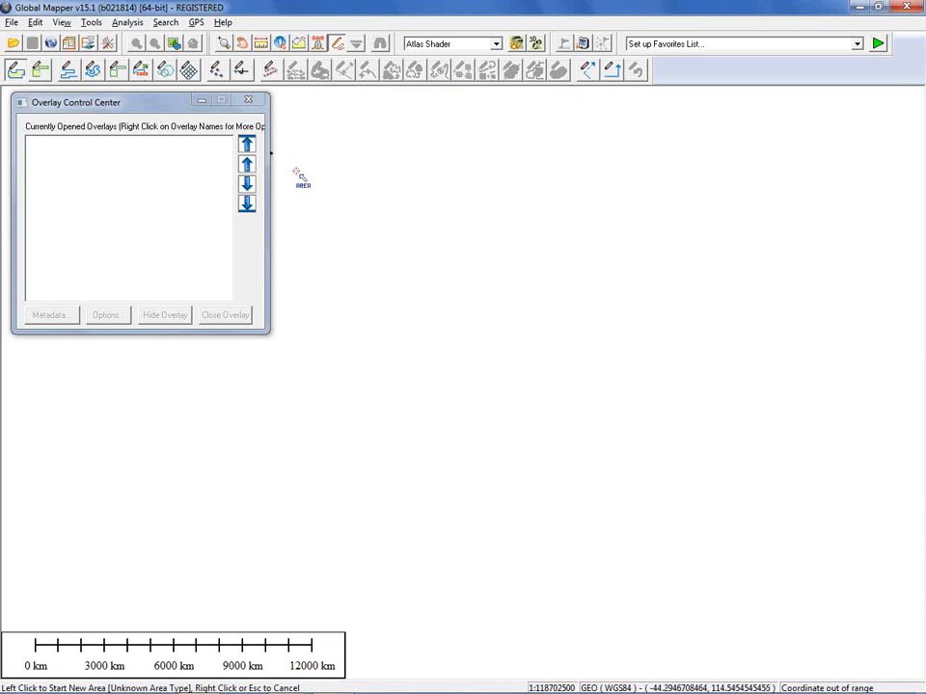
click(414, 163)
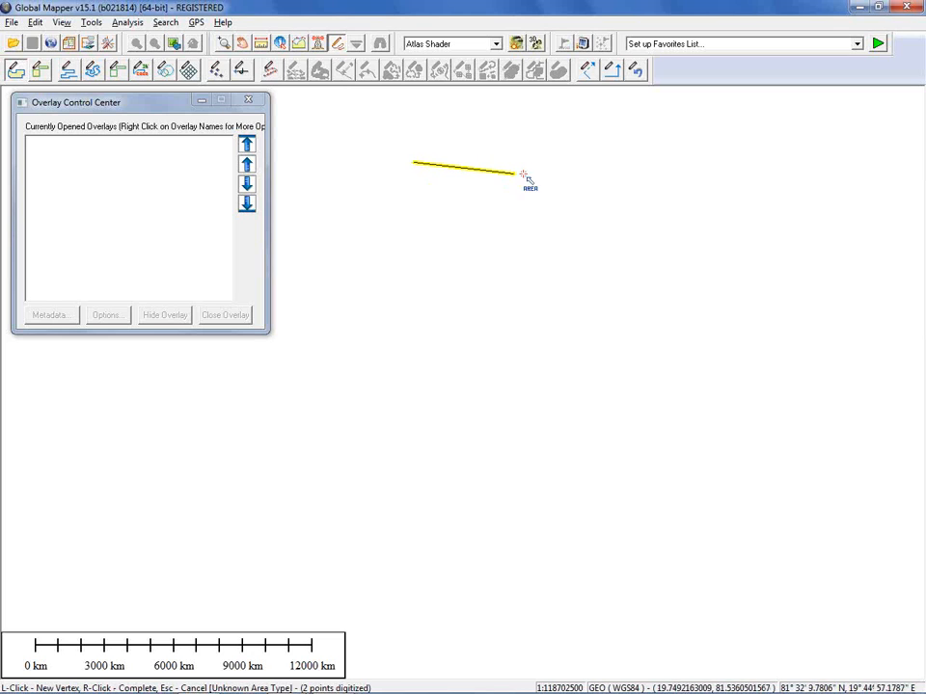
click(590, 159)
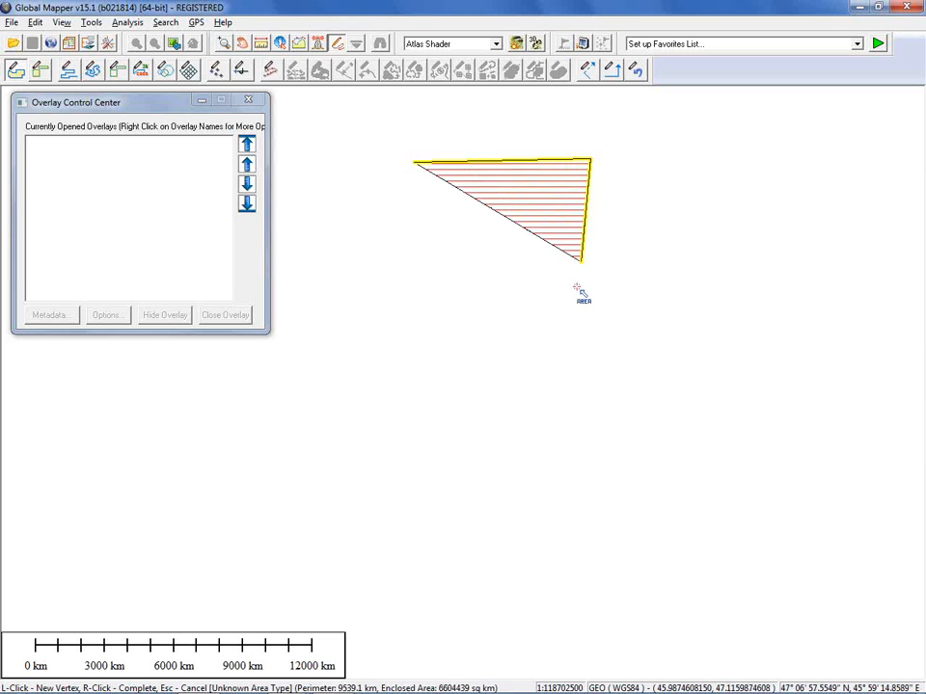
click(585, 337)
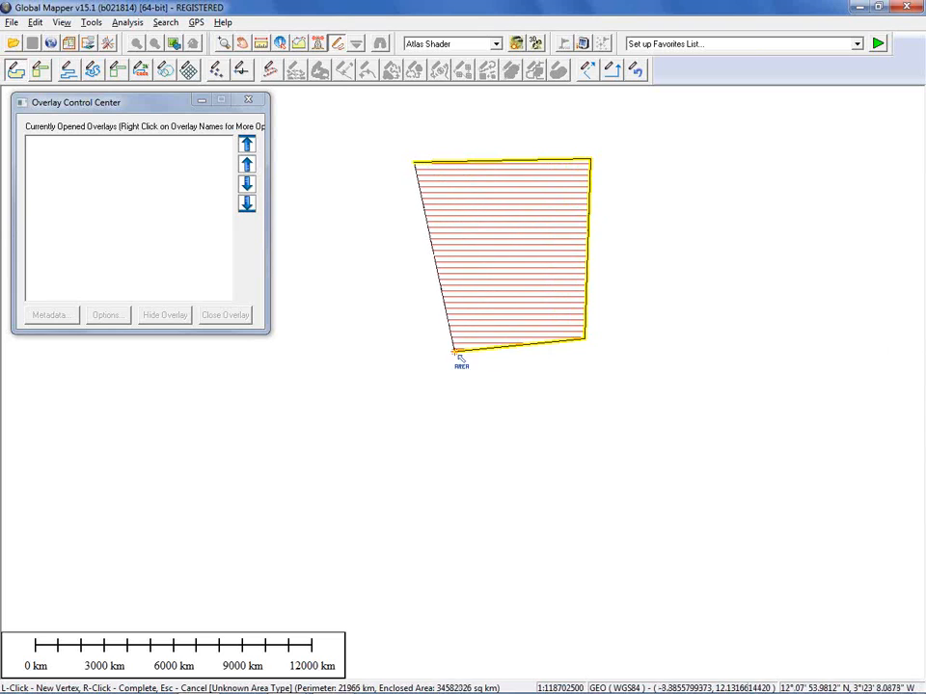
click(434, 369)
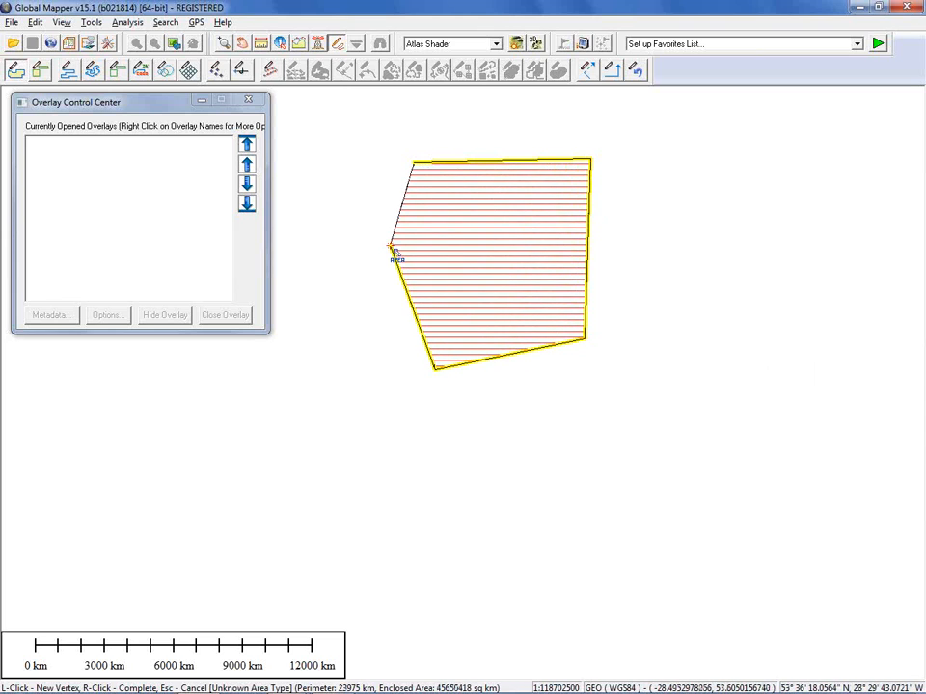
click(392, 248)
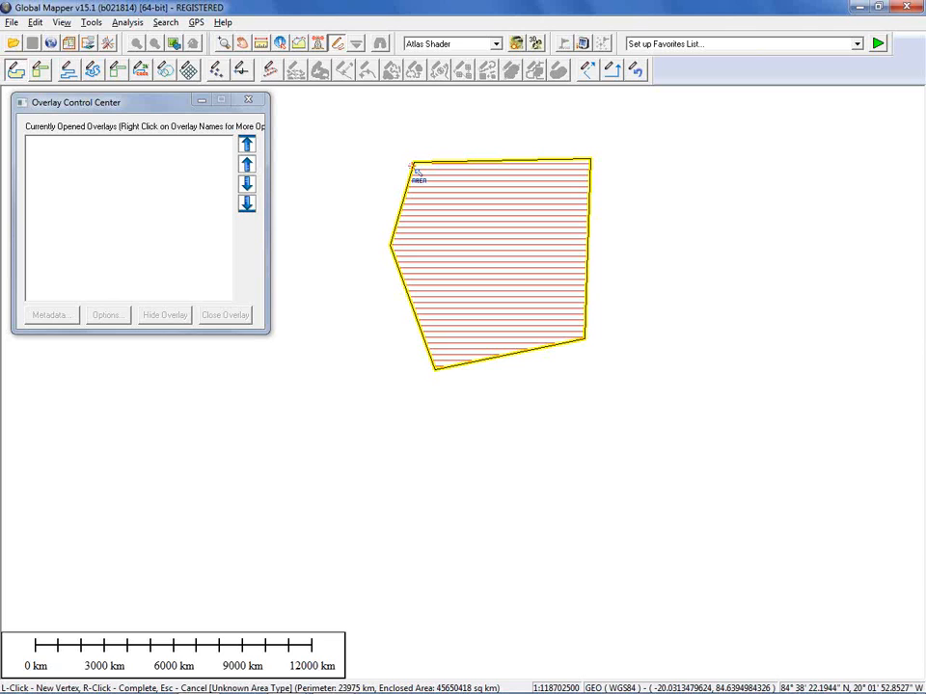
right_click(416, 173)
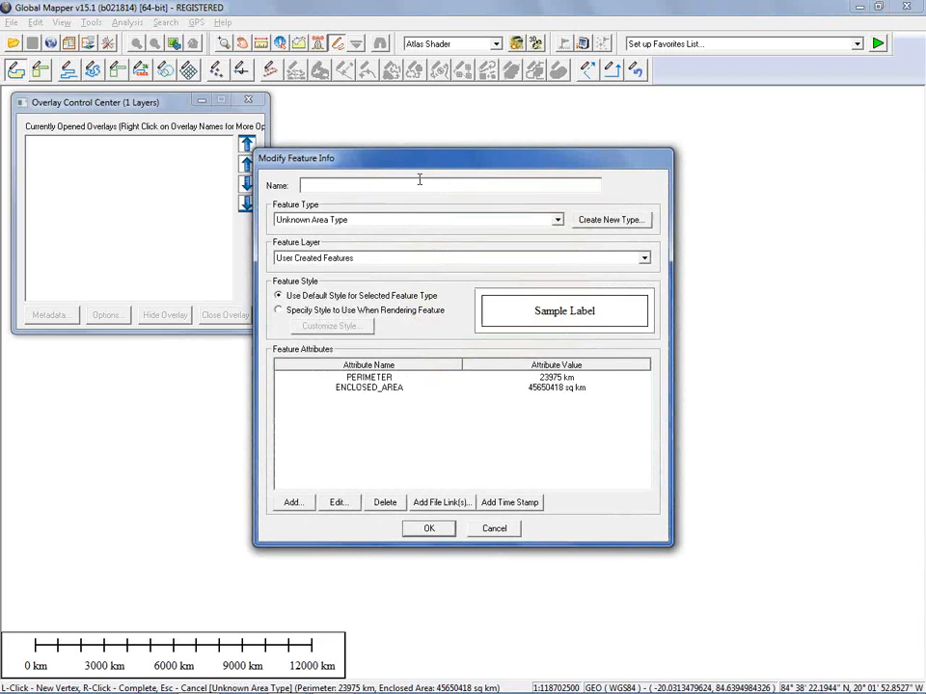
- Name the new area 'Test' and set its feature type to Parcels
text(Test)
click(557, 221)
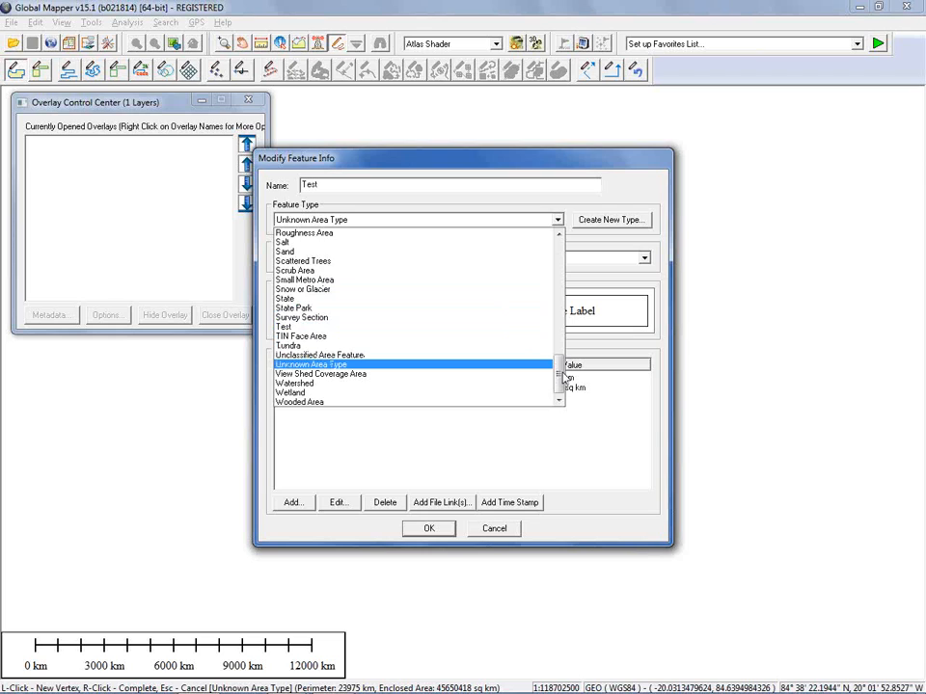
drag(563, 376, 559, 357)
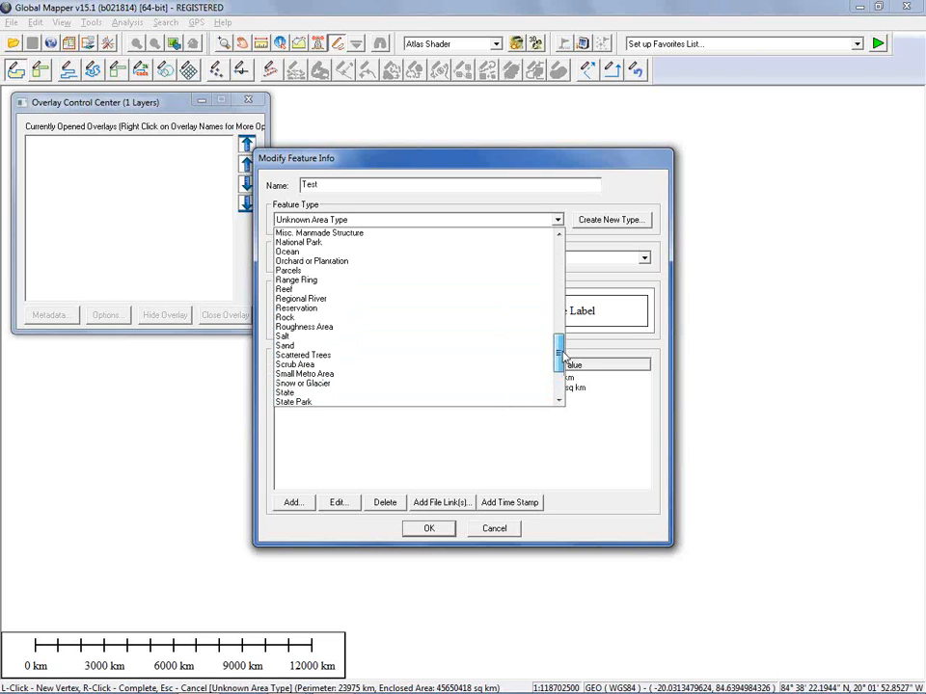
click(304, 274)
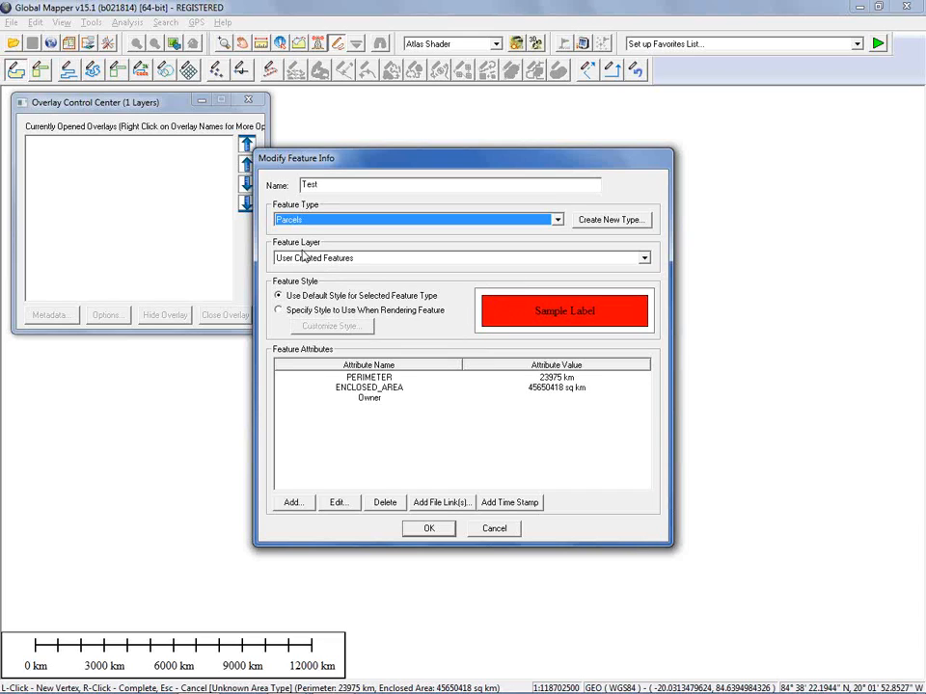
click(347, 262)
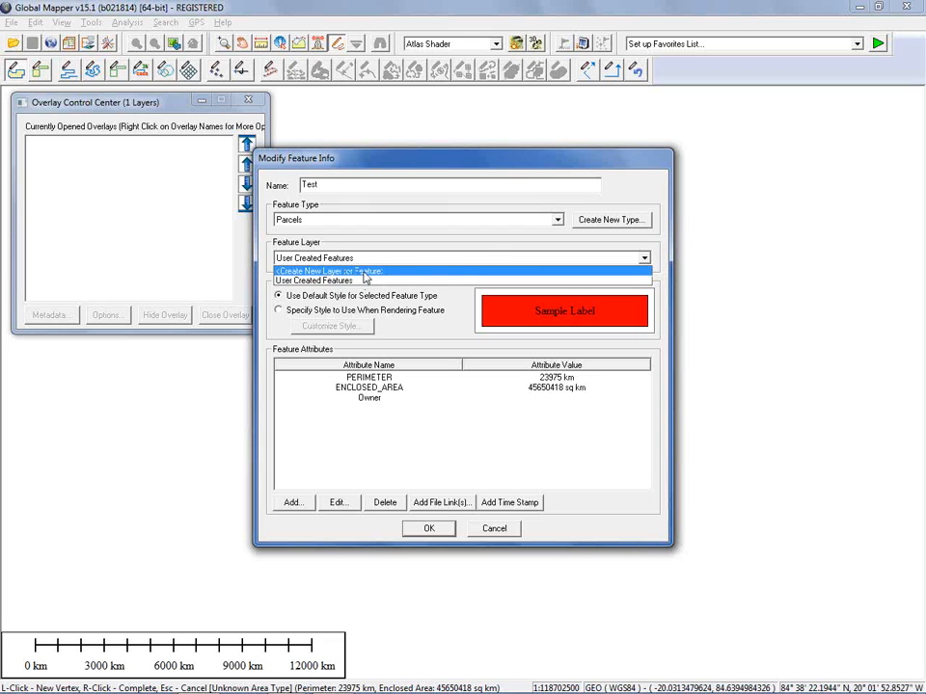
- Choose <Create New Layer for Feature> as the Test polygon's layer
click(365, 272)
click(363, 260)
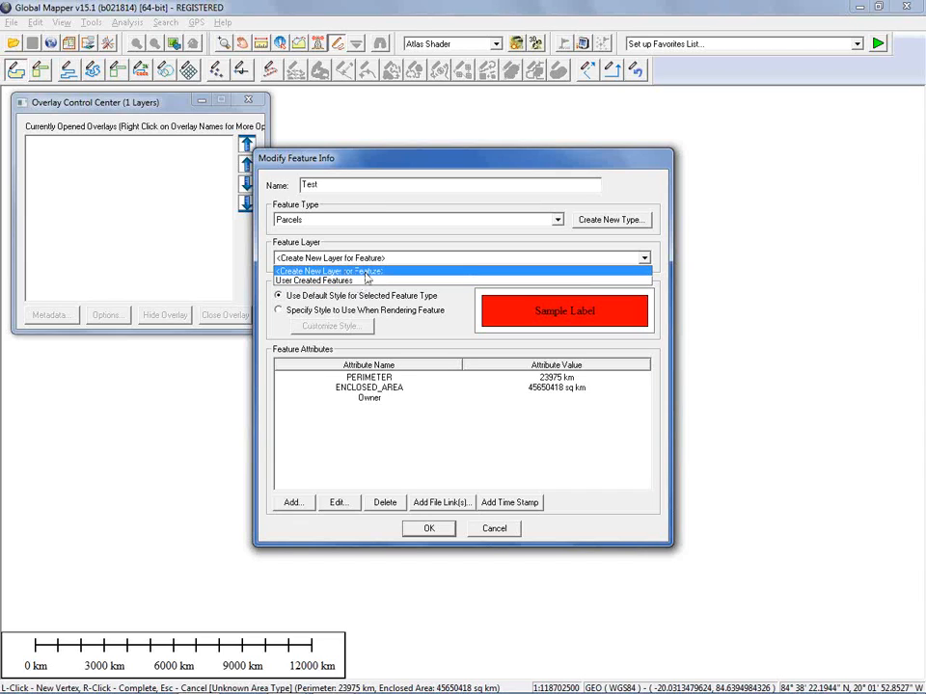
click(367, 272)
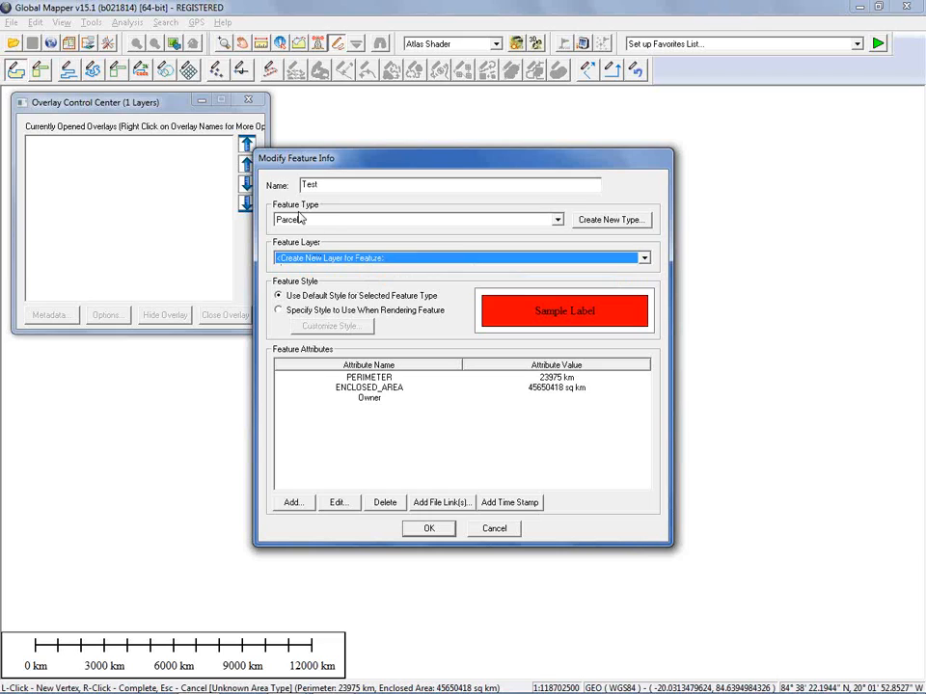
- Enter the owner's name in the Owner attribute and name the new layer Parcels
click(371, 400)
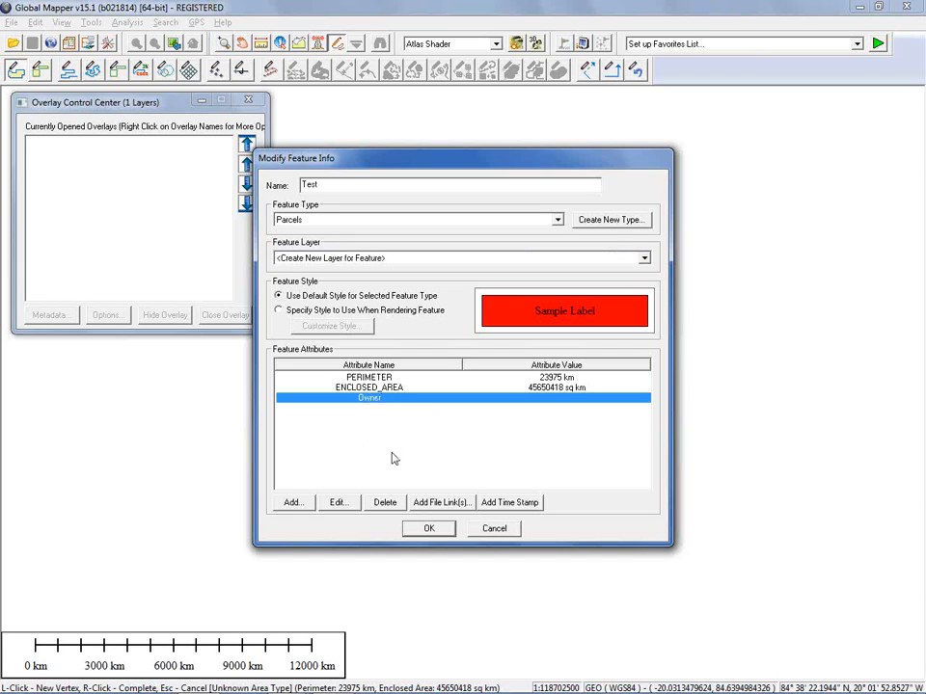
click(347, 506)
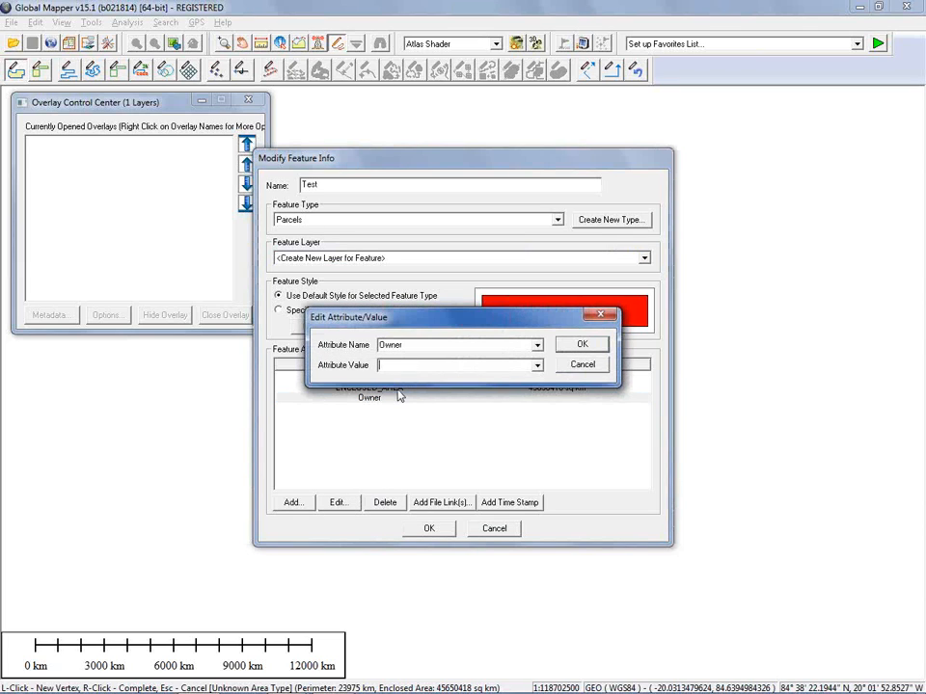
text(Sam Knight)
click(564, 347)
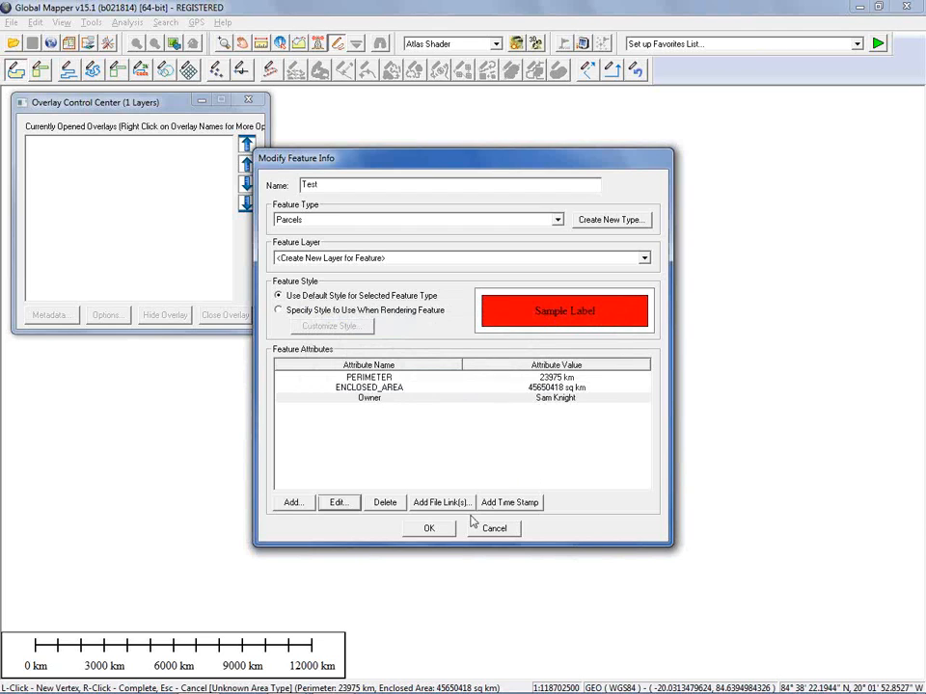
click(428, 531)
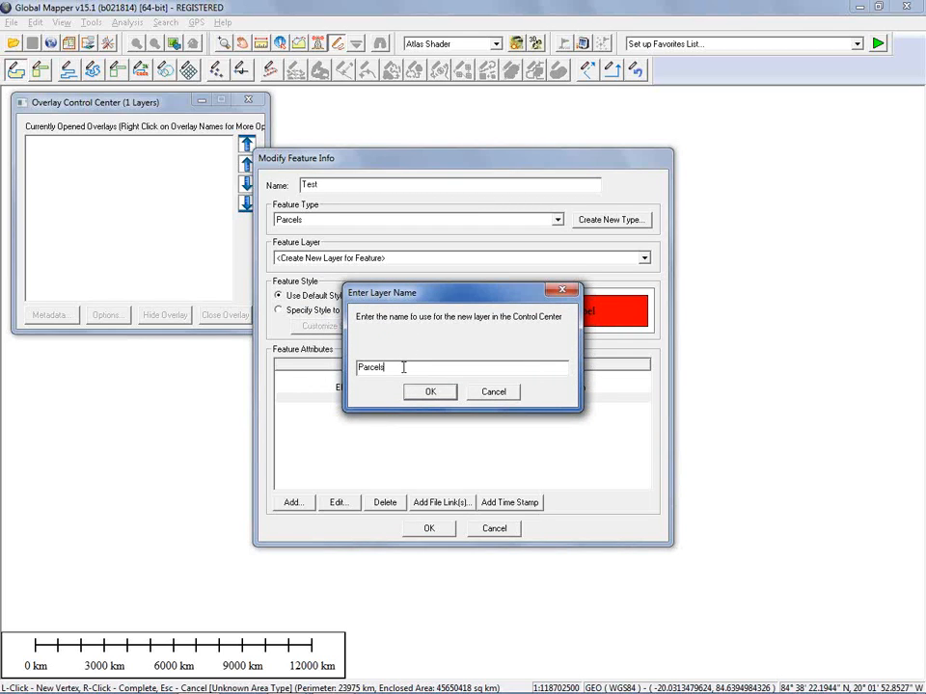
click(427, 394)
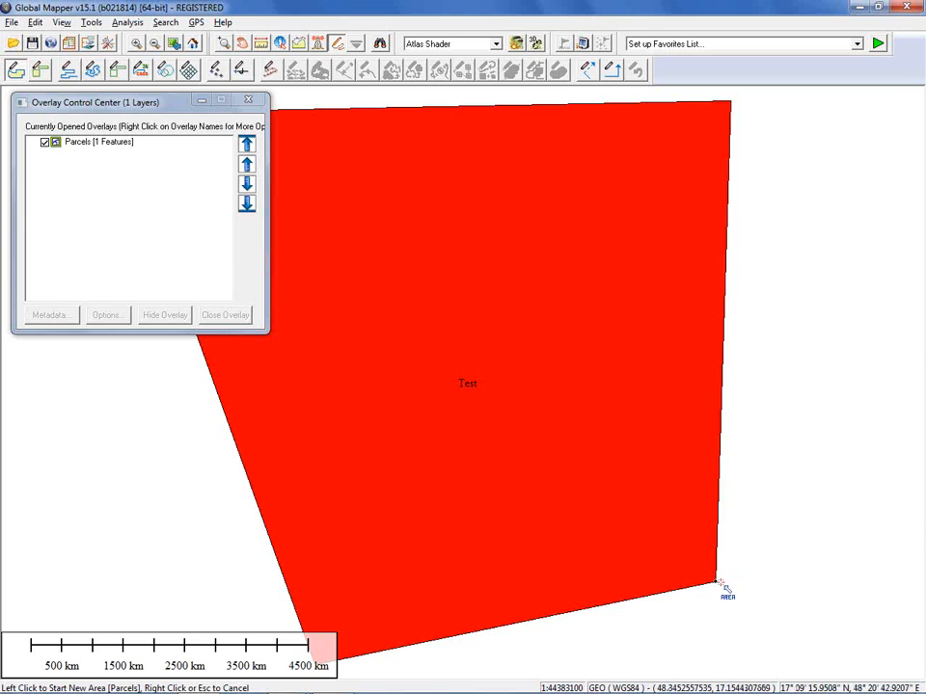
- Start a second area at the Test polygon's lower-right vertex
click(716, 581)
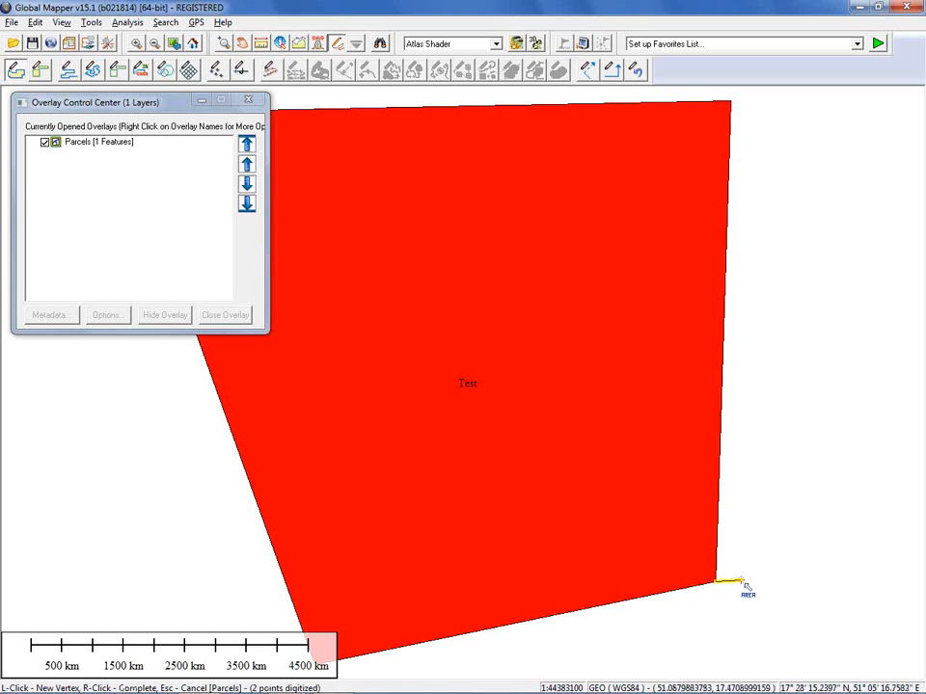
- Add the second parcel's right-side corners, close it on Test's corner, and save it to Parcels
click(847, 557)
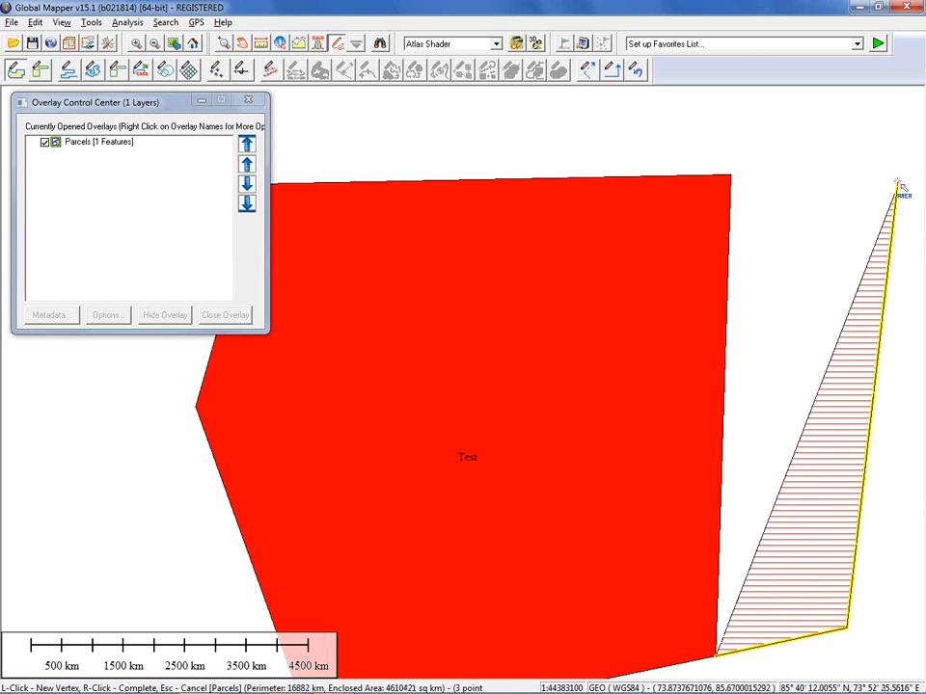
click(825, 166)
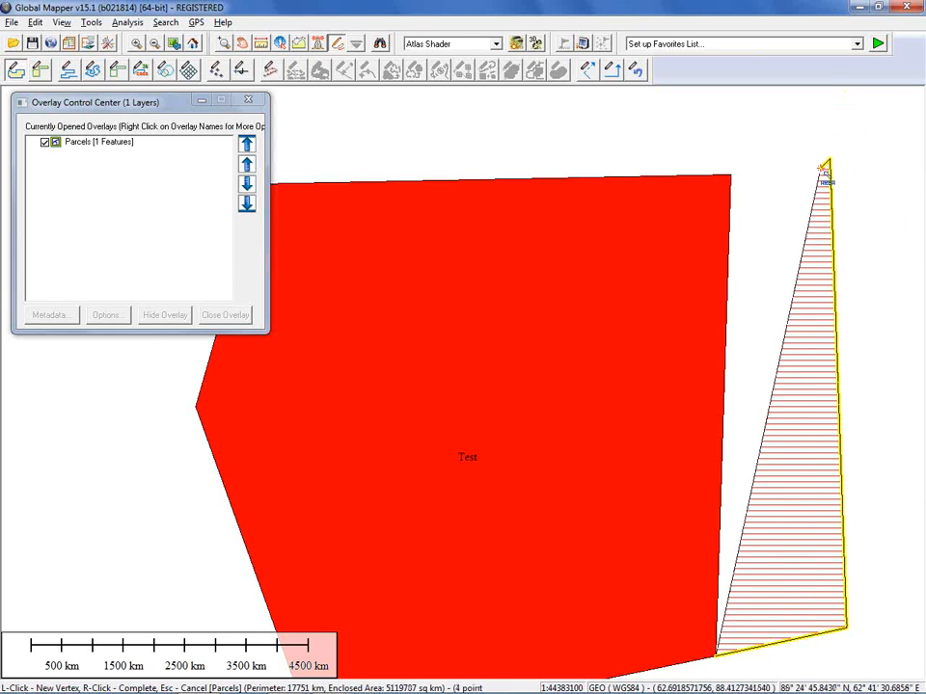
right_click(734, 179)
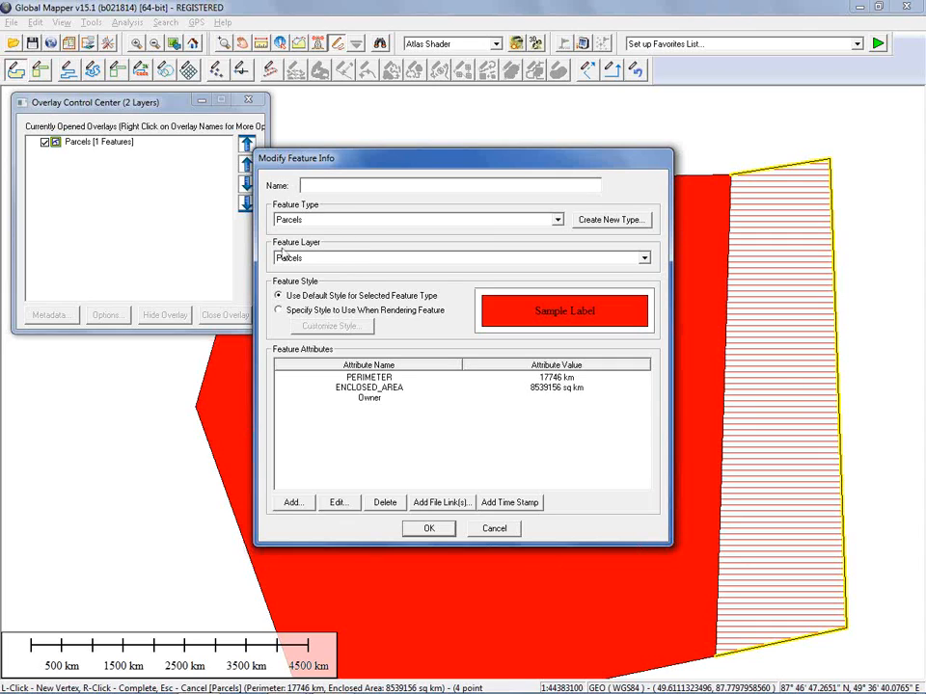
click(496, 529)
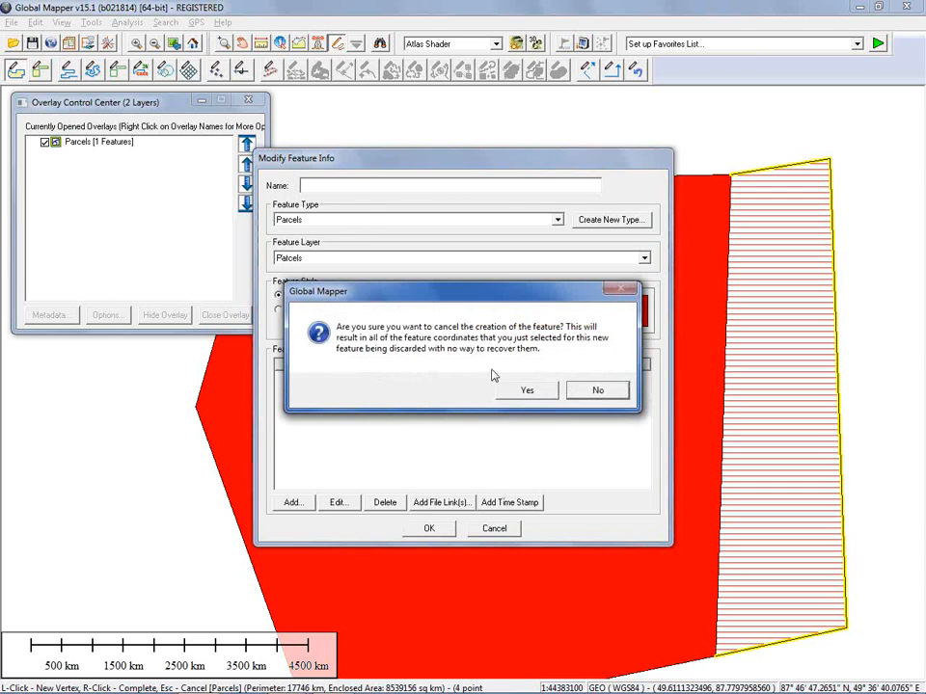
click(577, 390)
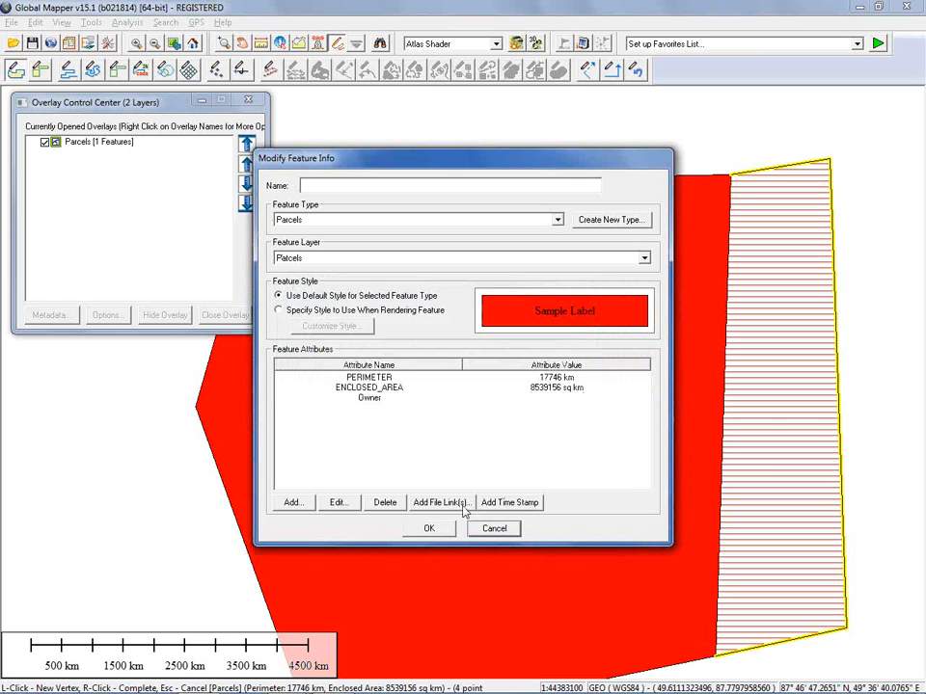
click(450, 531)
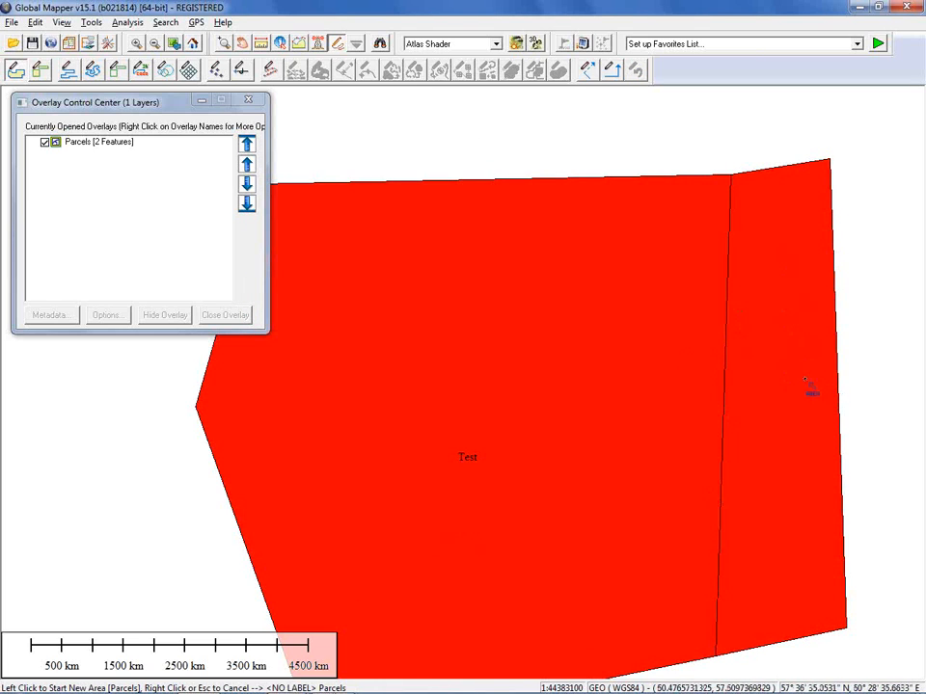
click(15, 73)
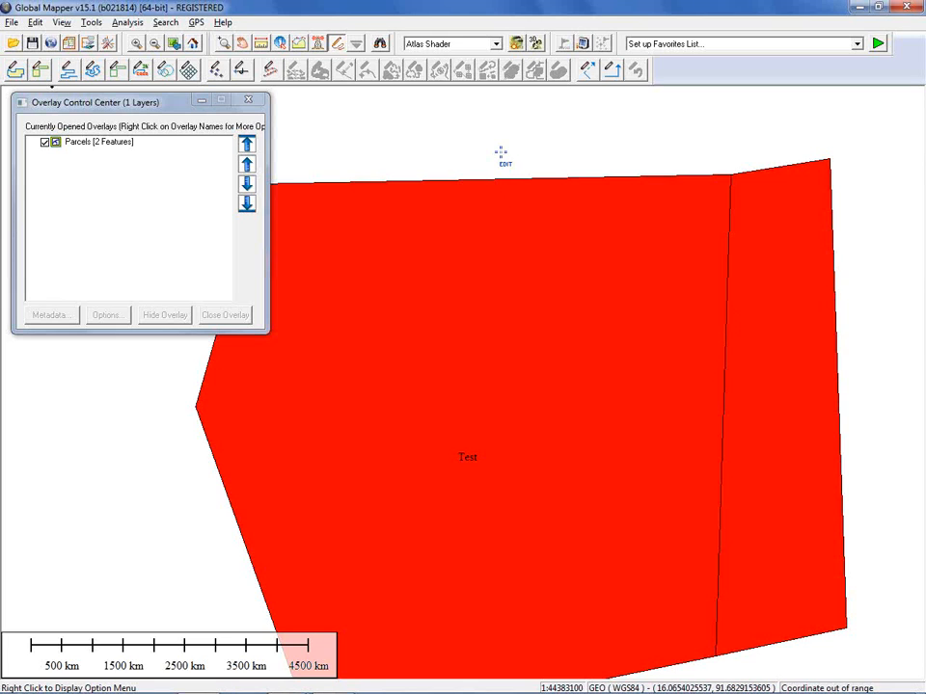
click(505, 199)
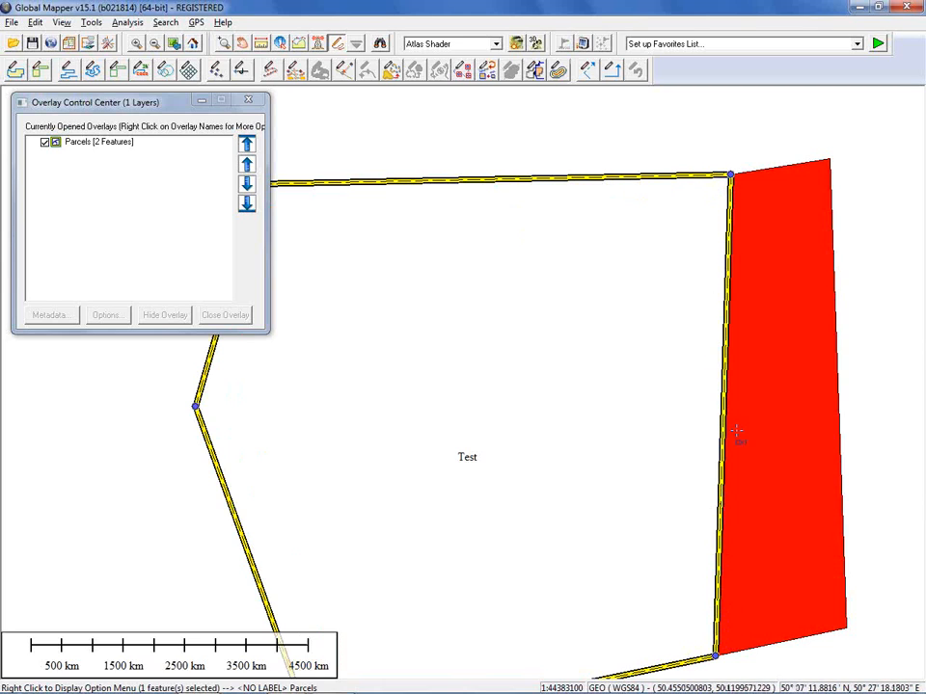
right_click(656, 334)
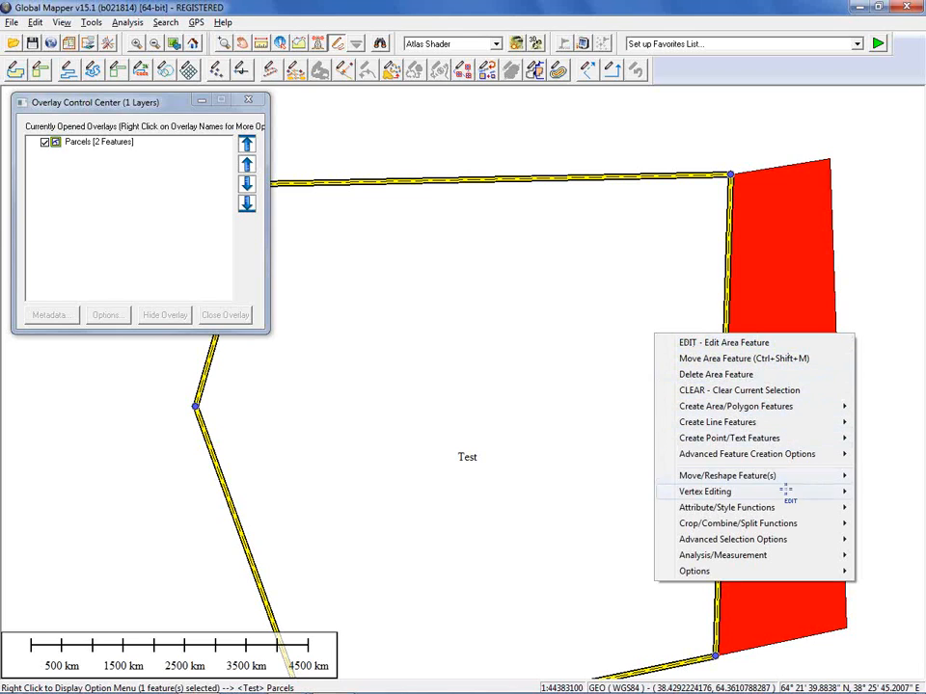
mouse_move(719, 492)
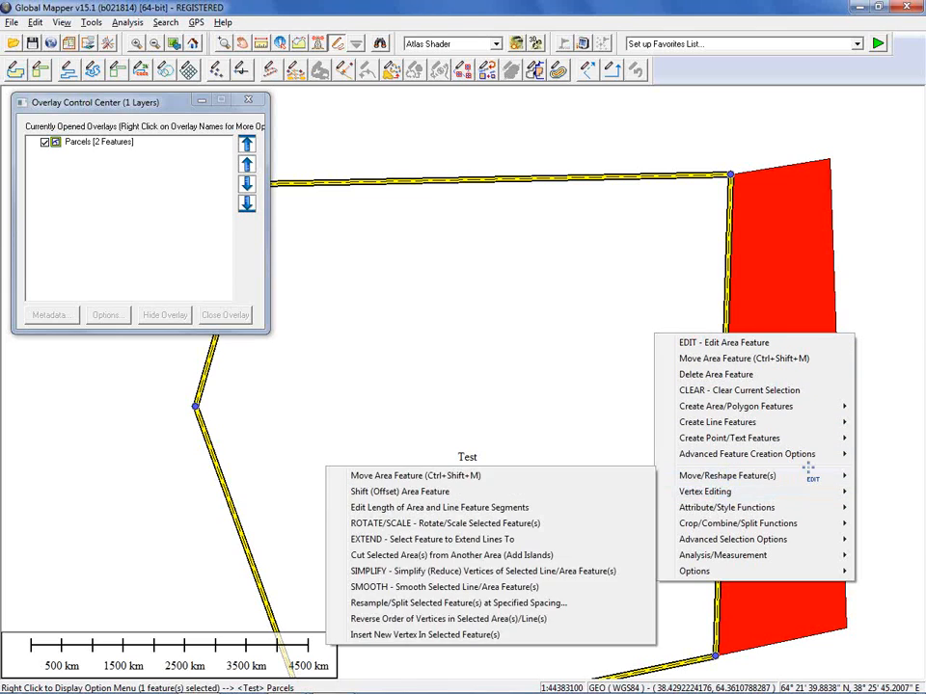
mouse_move(804, 509)
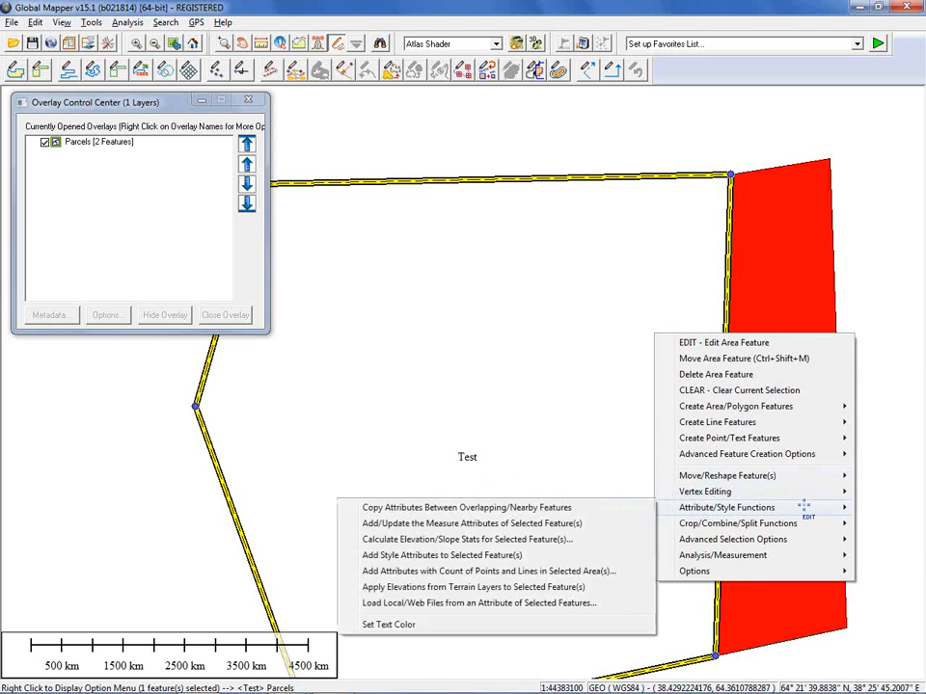
mouse_move(793, 540)
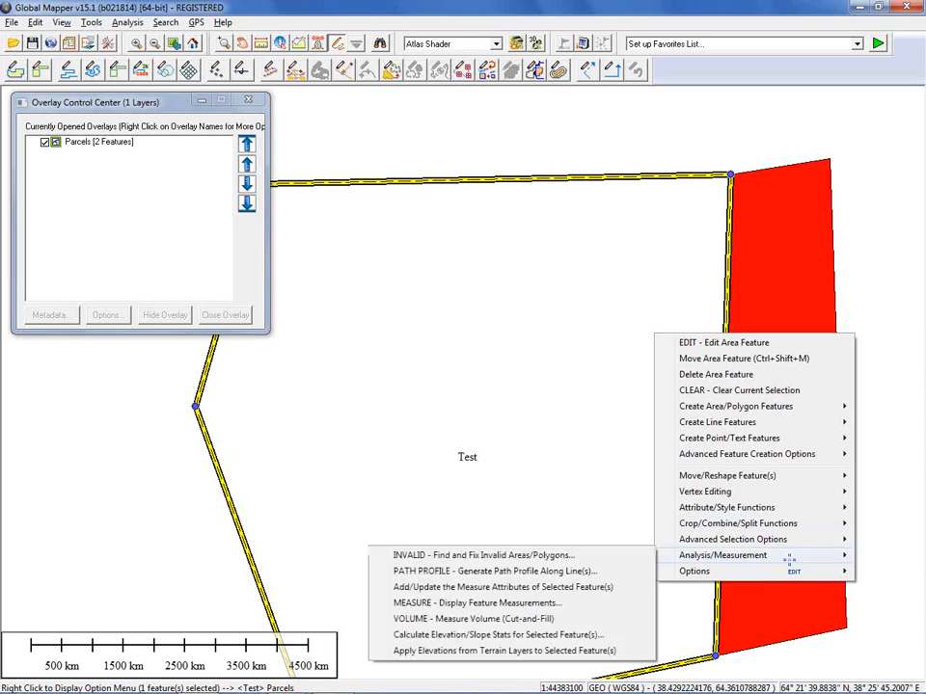
click(861, 496)
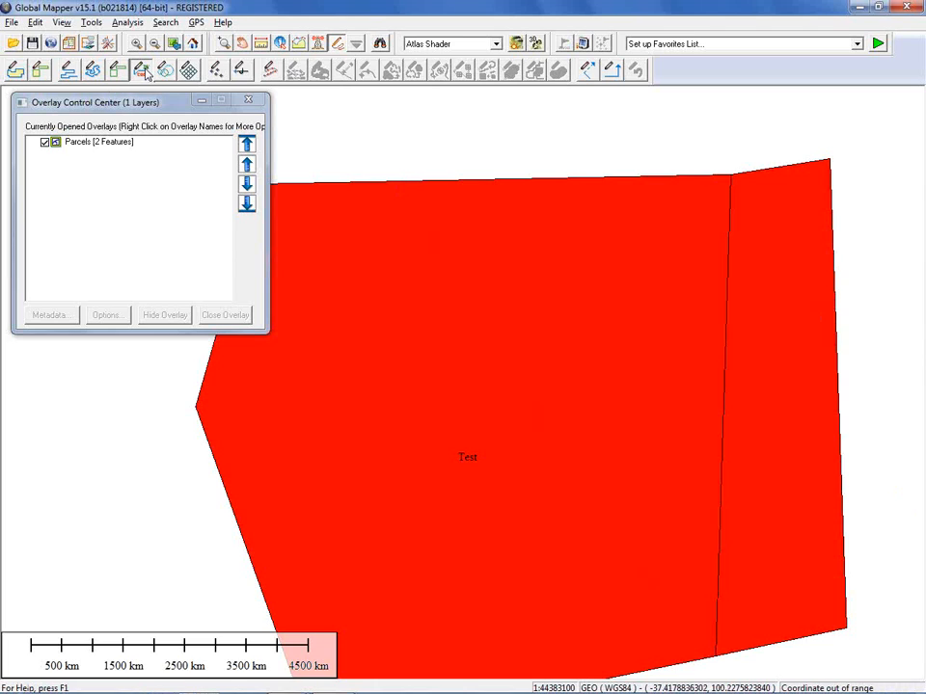
click(143, 70)
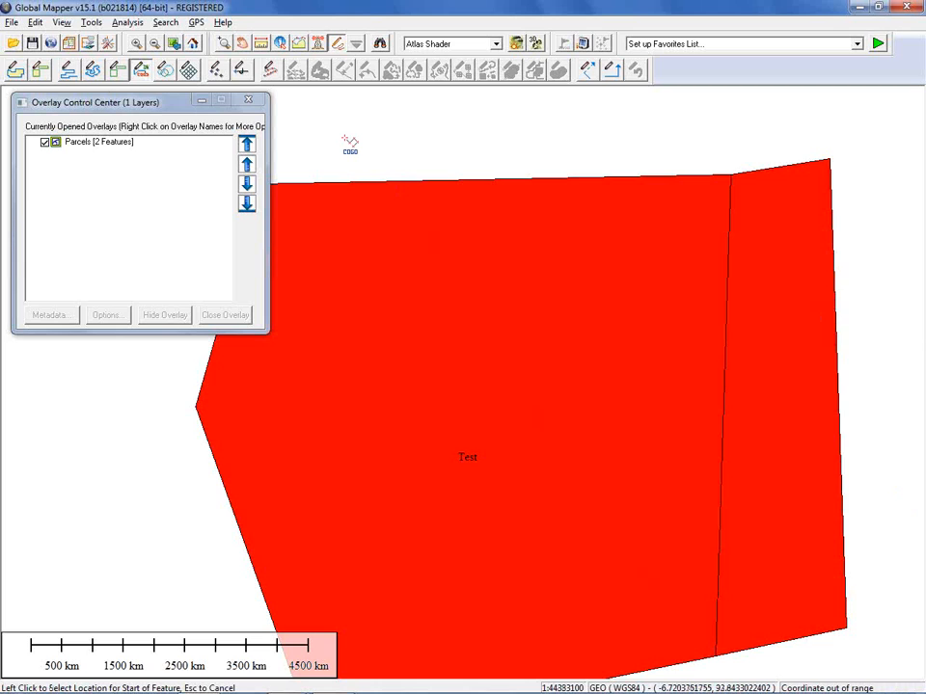
click(345, 140)
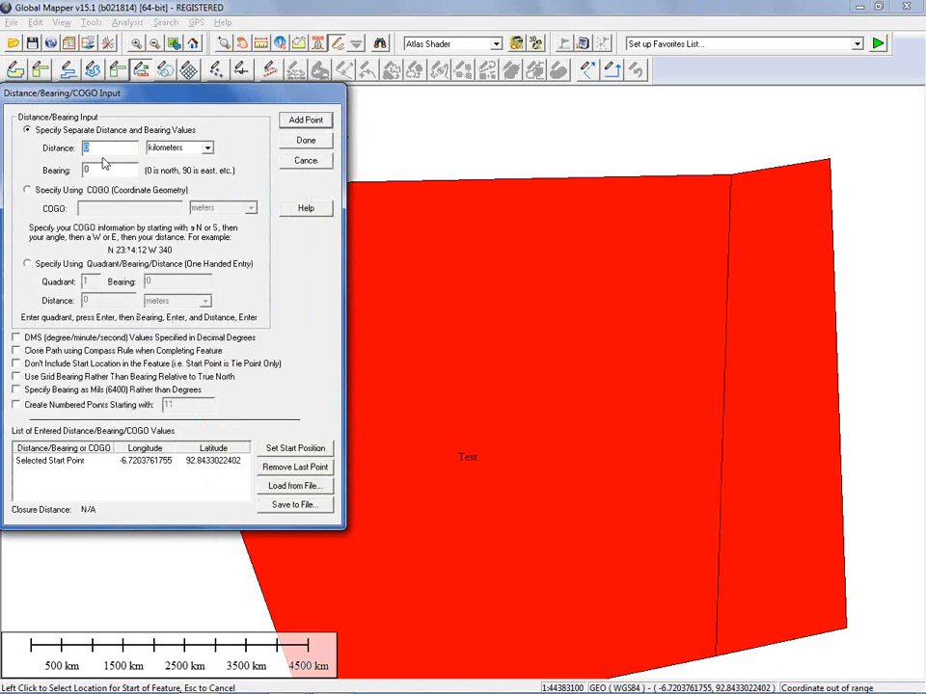
click(306, 160)
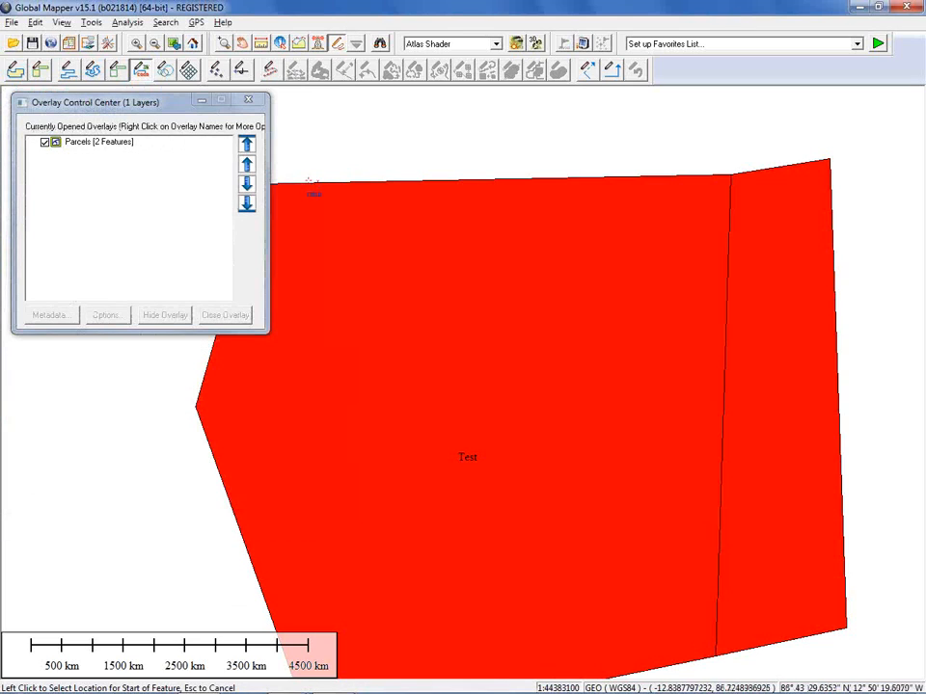
key(Escape)
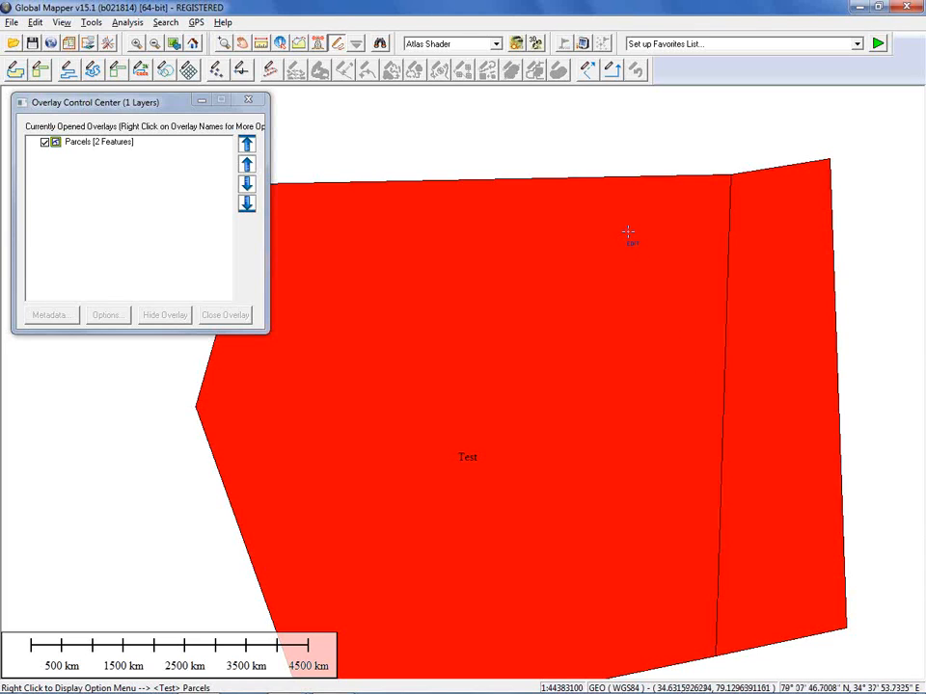
click(217, 73)
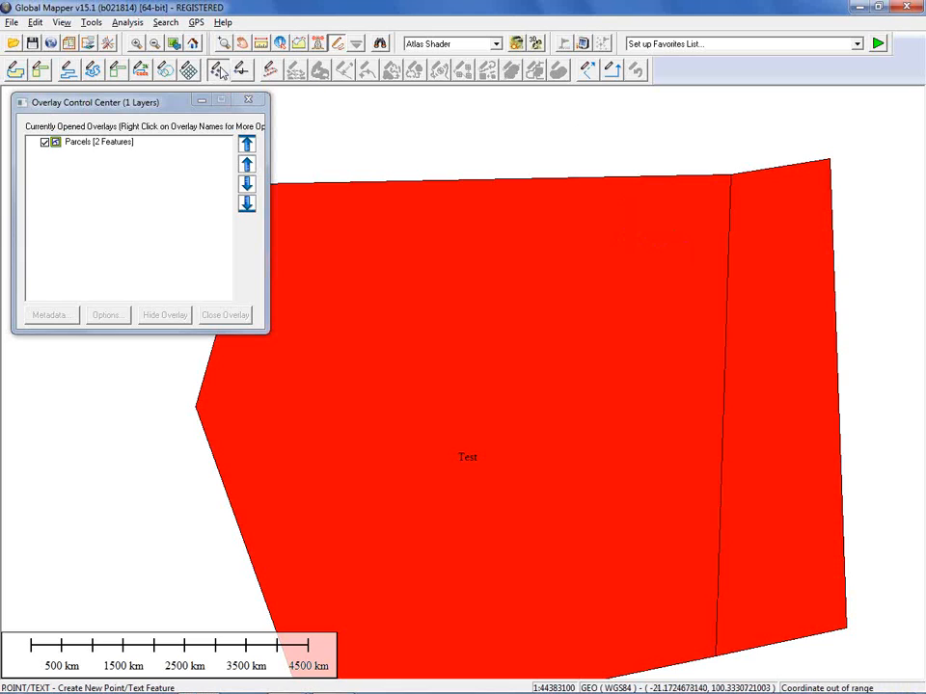
click(374, 143)
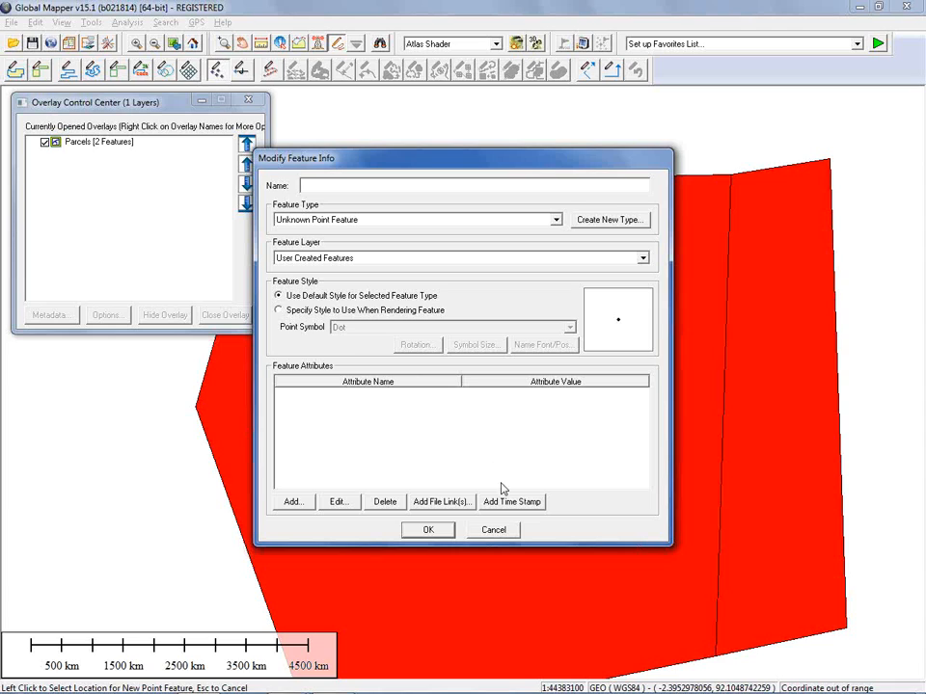
click(511, 533)
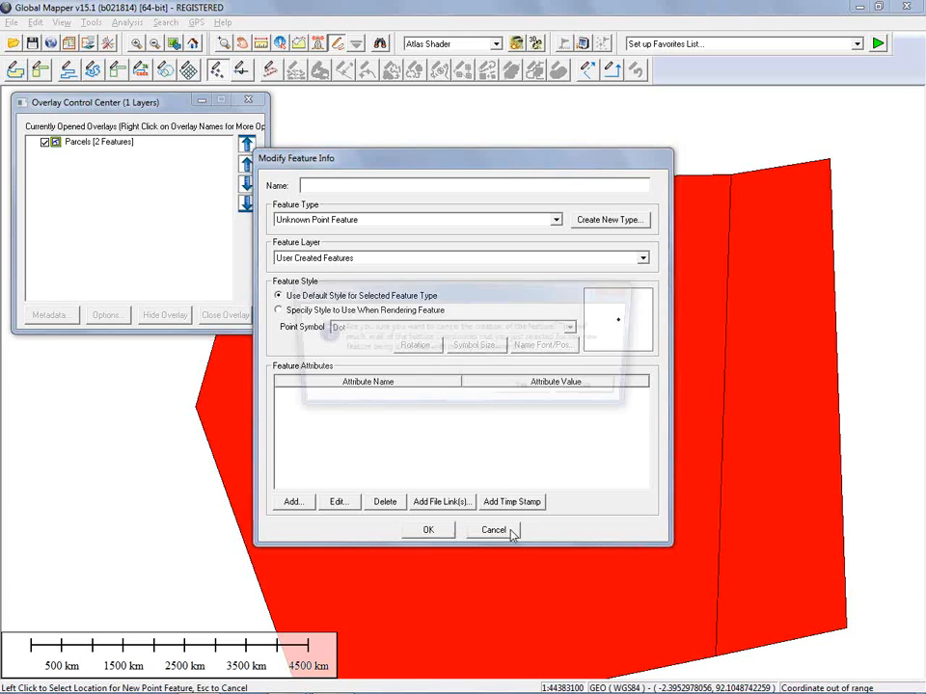
click(535, 395)
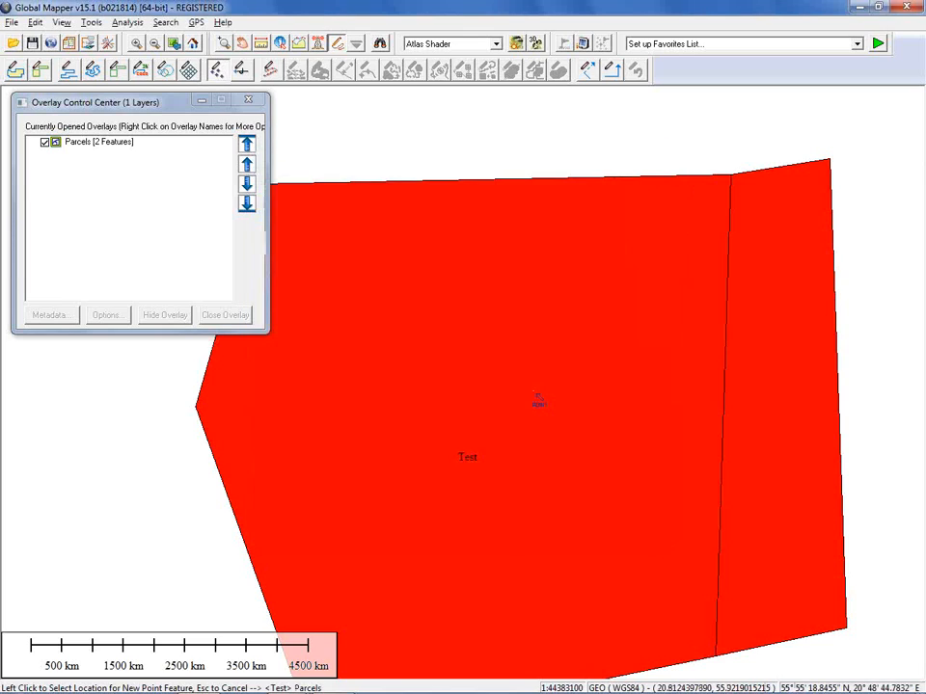
- Zoom out so both parcels fit in view, then reselect the Digitizer tool
scroll(481, 399, down, 1)
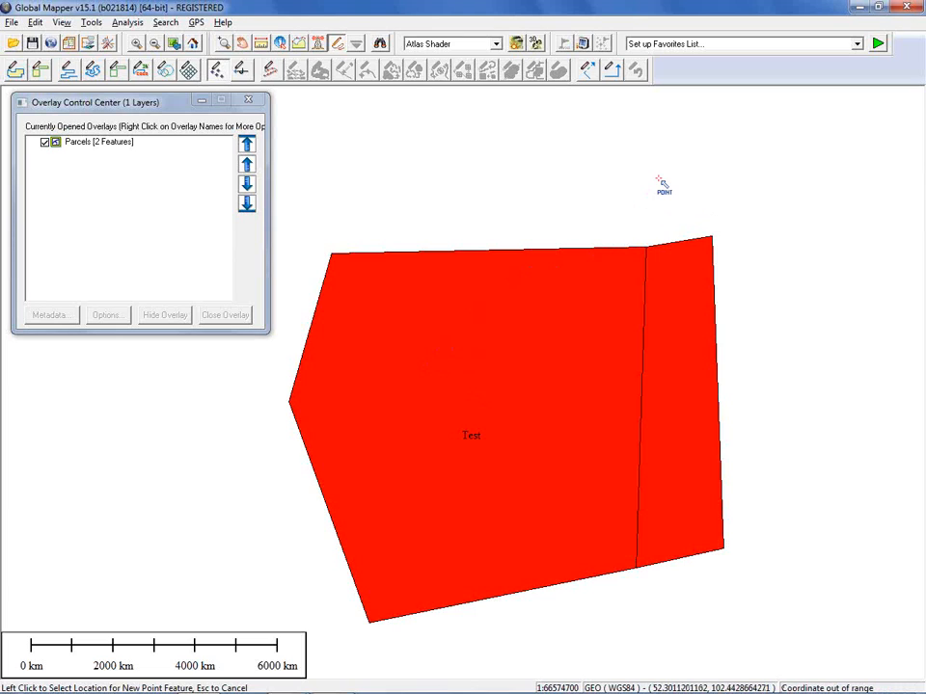
click(339, 39)
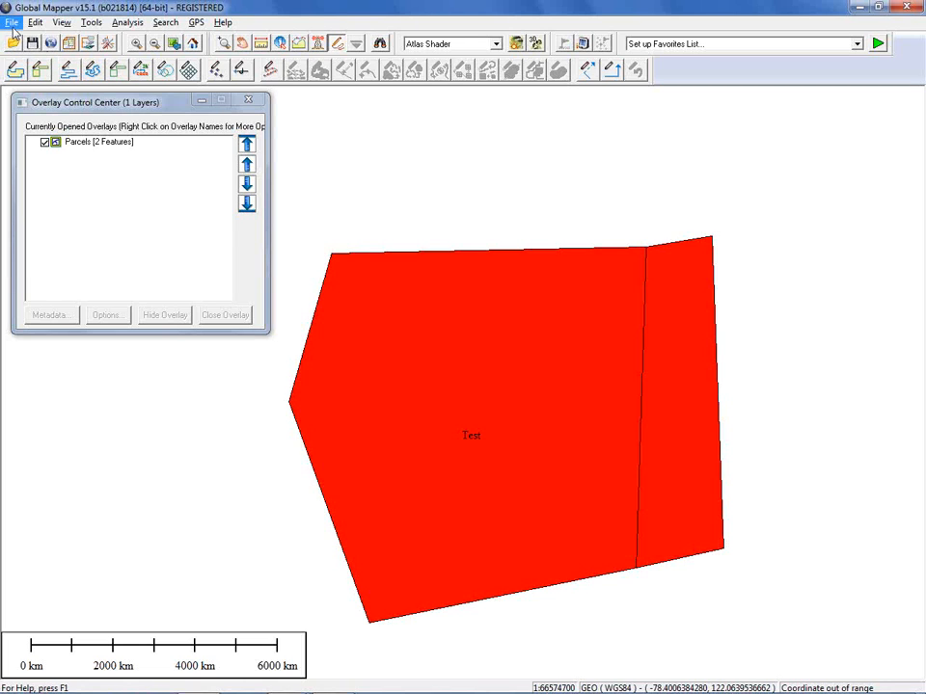
- Show the File > Export submenu with its PDF, vector, raster and web formats
click(12, 22)
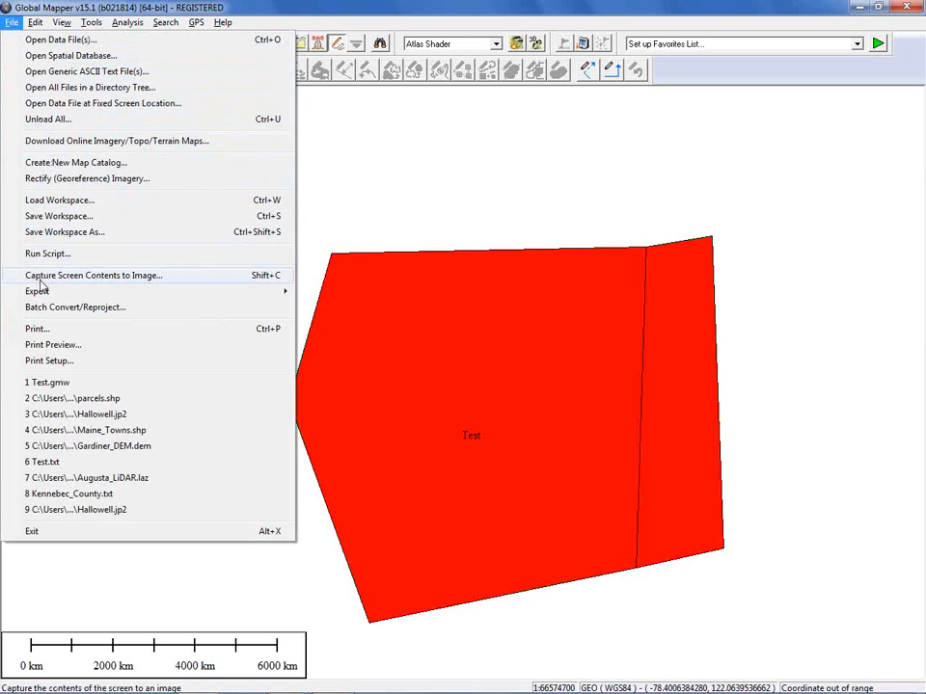
mouse_move(41, 294)
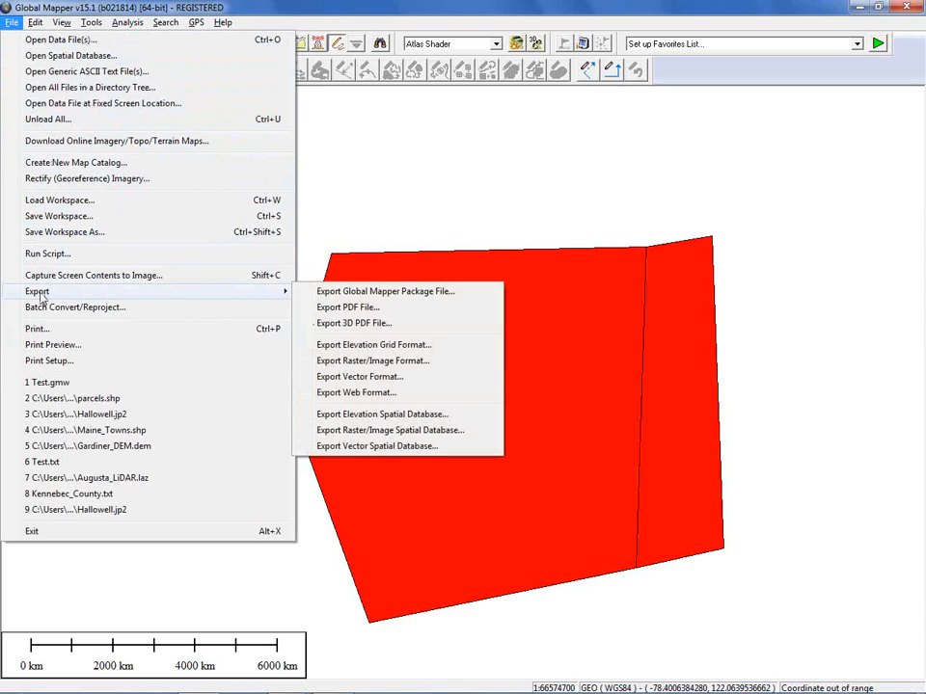
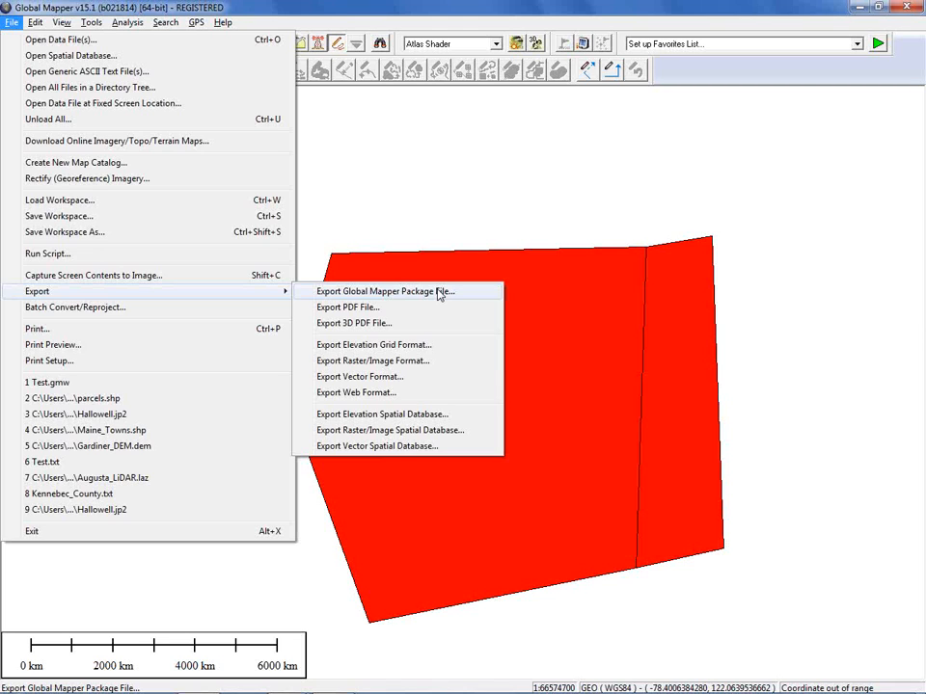
- Open the Export Global Mapper Package File options dialog
click(439, 292)
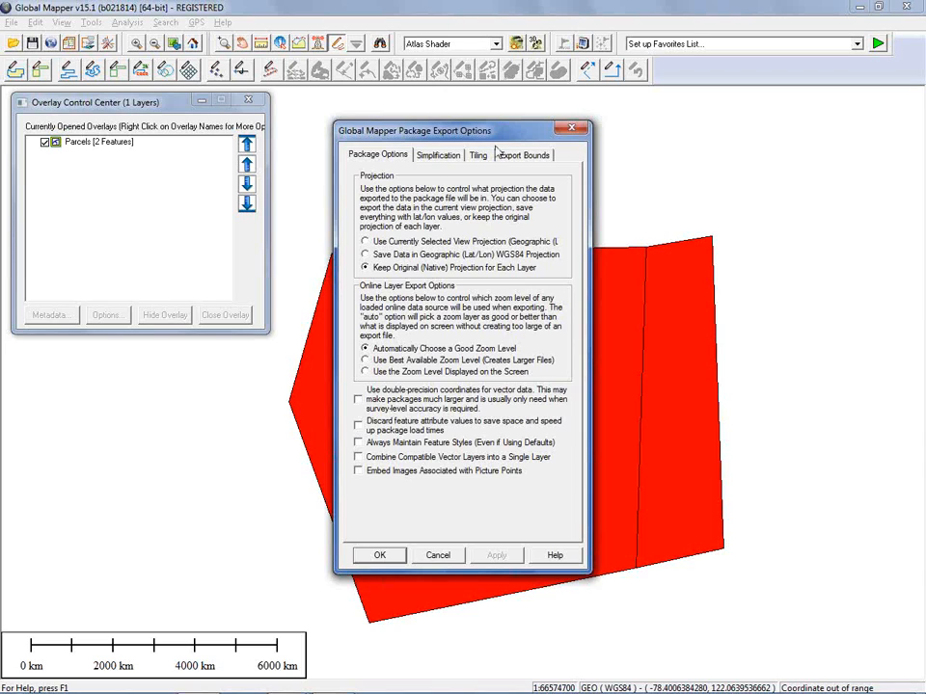
- Show the package Export Bounds settings, with All Loaded Data selected
click(528, 158)
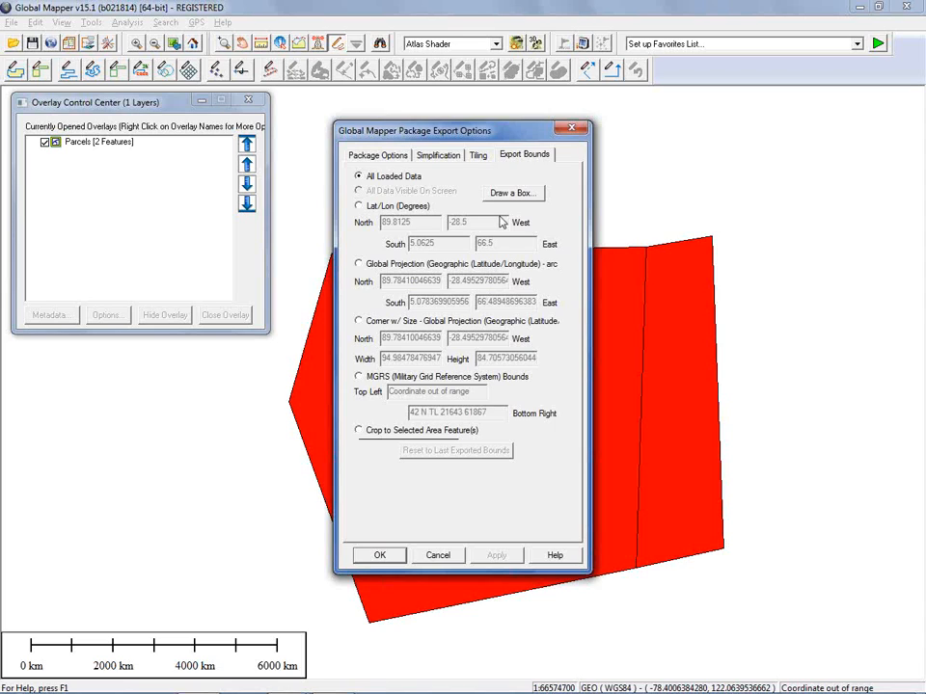
- Review the No Tiling – Just One Export File setting, then return to Package Options
click(480, 156)
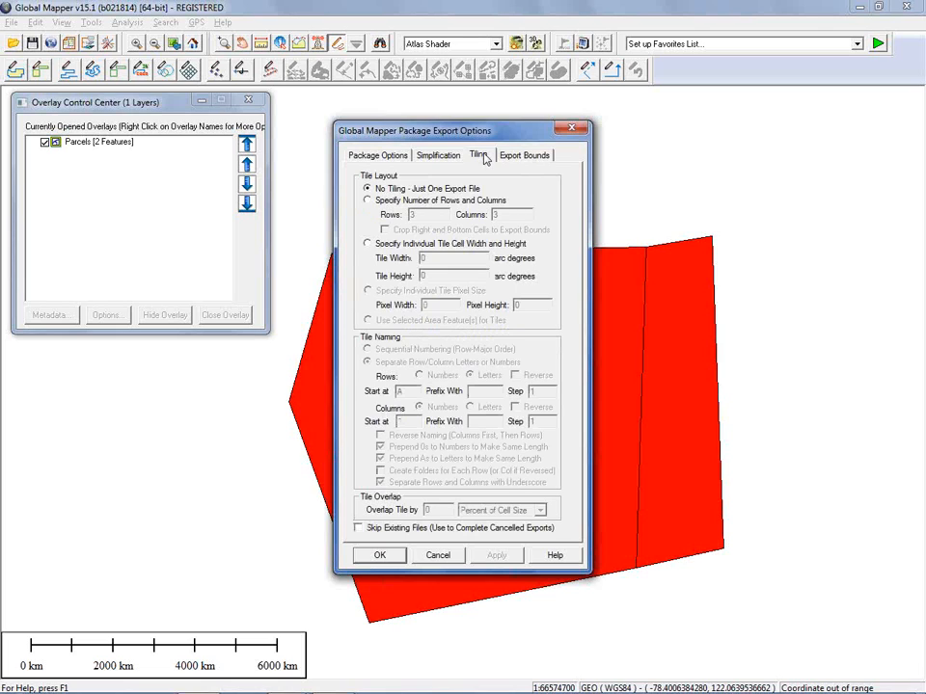
click(398, 160)
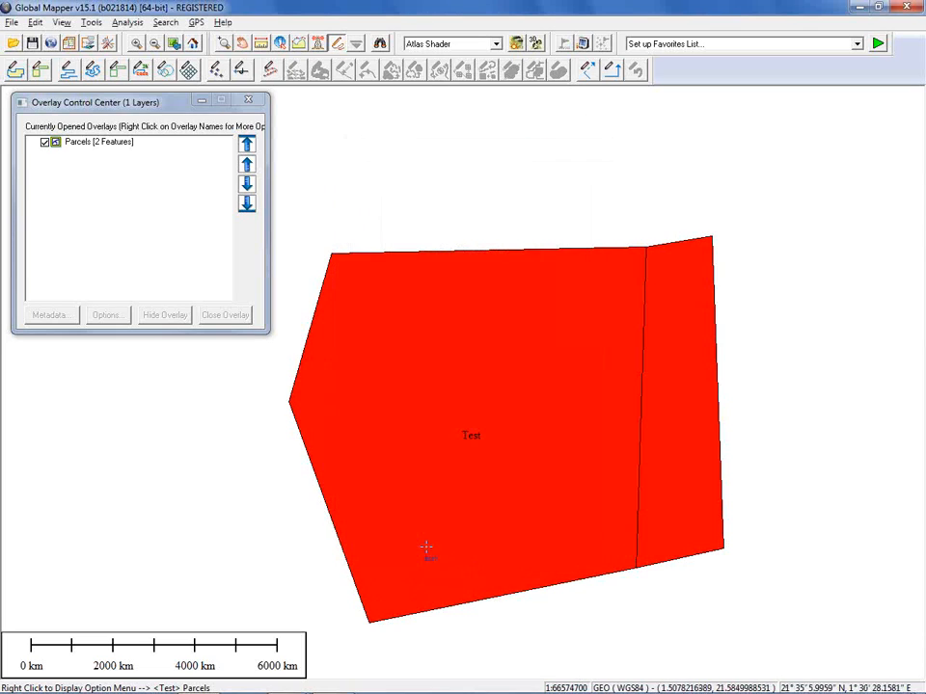
- Cancel the package export and show the File > Export format list
click(438, 555)
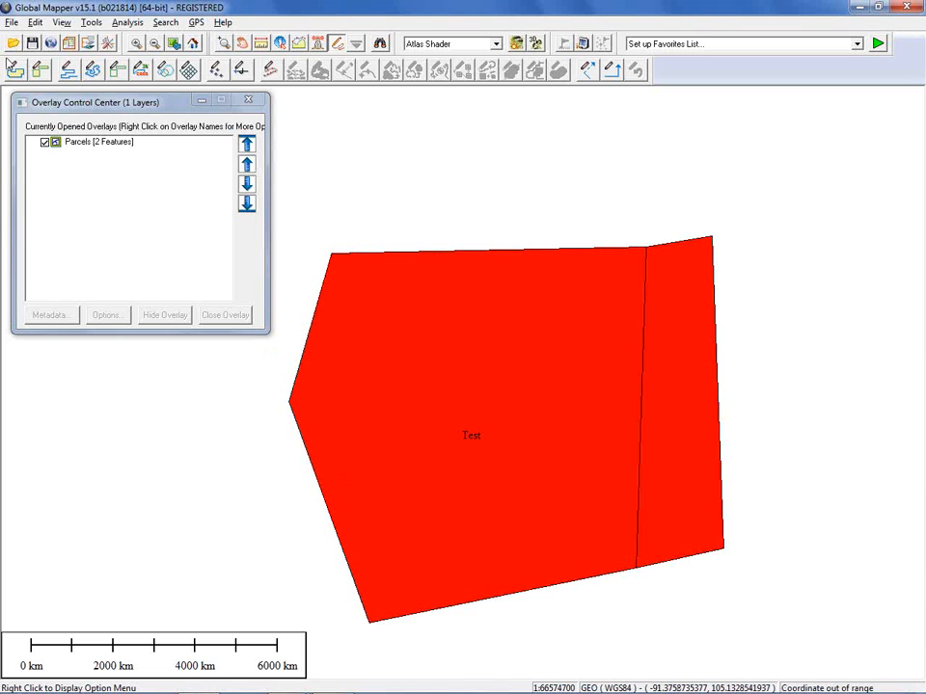
click(12, 22)
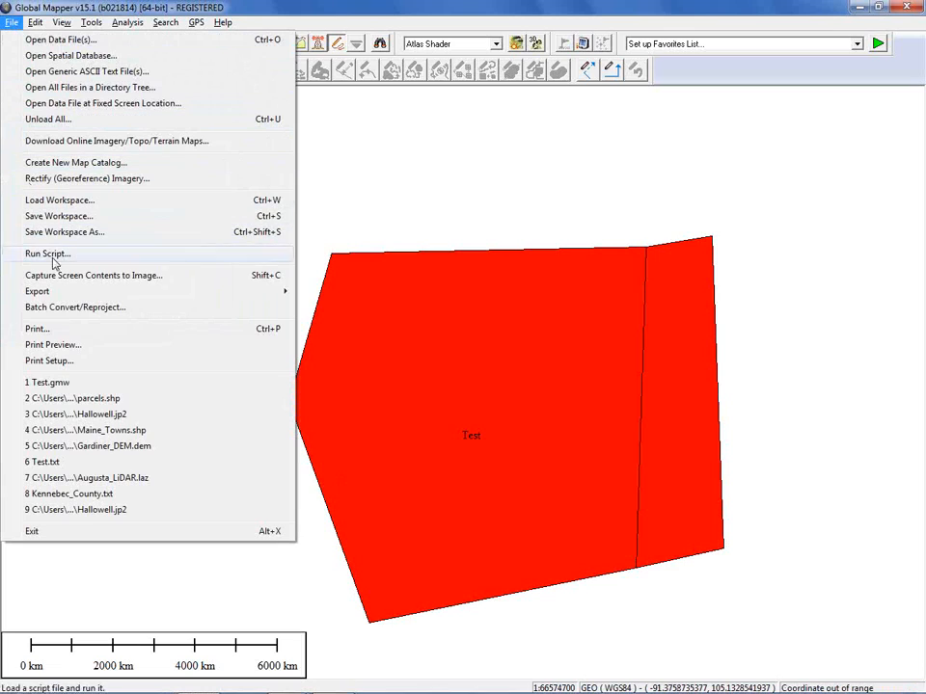
mouse_move(52, 293)
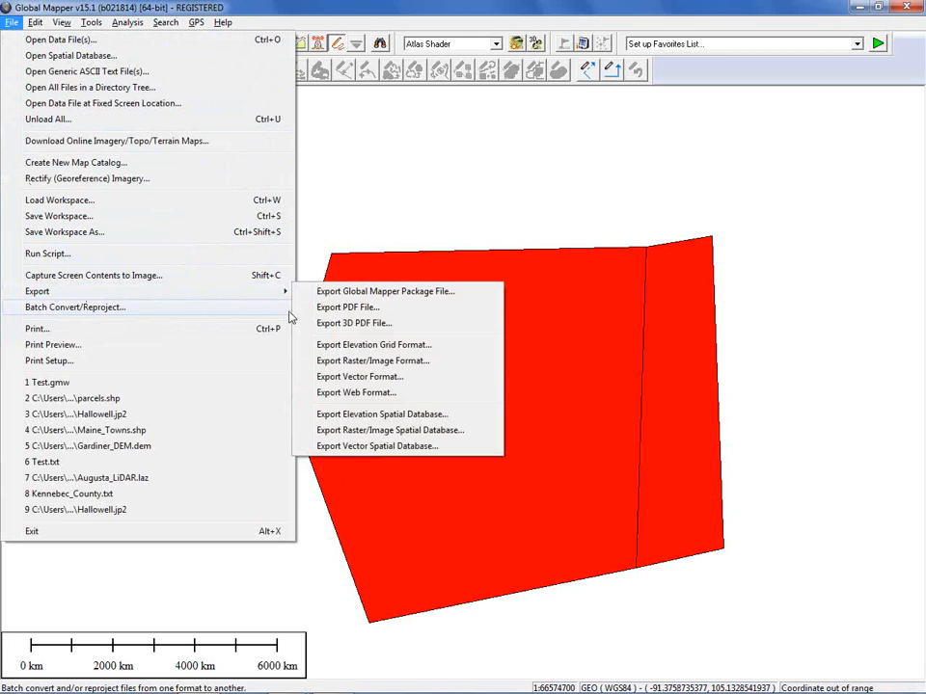
- Pick Shapefile as the vector export format, then cancel its export options without exporting
click(370, 384)
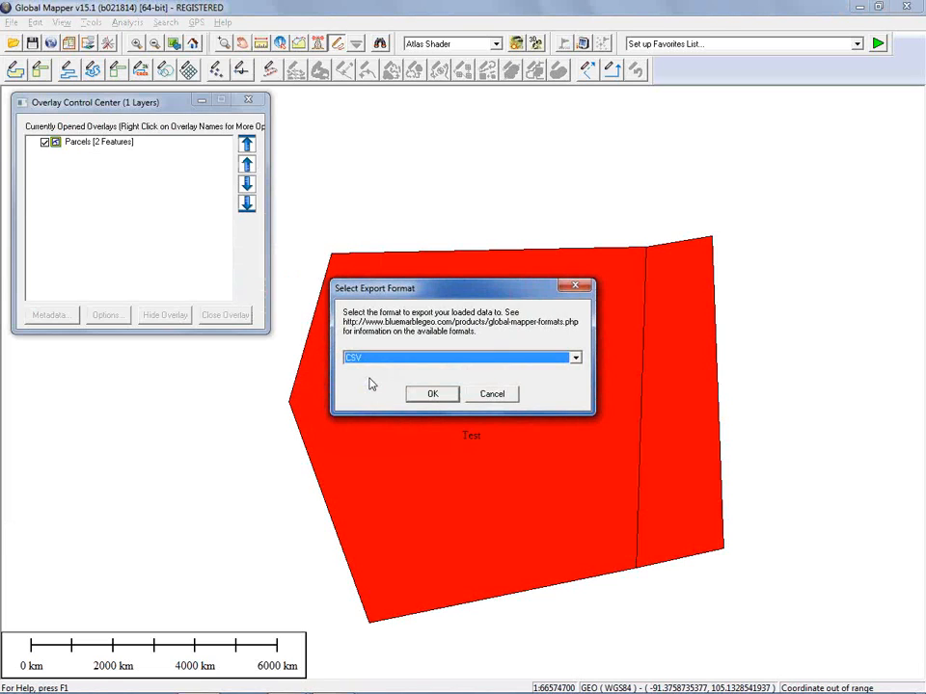
drag(421, 279, 399, 207)
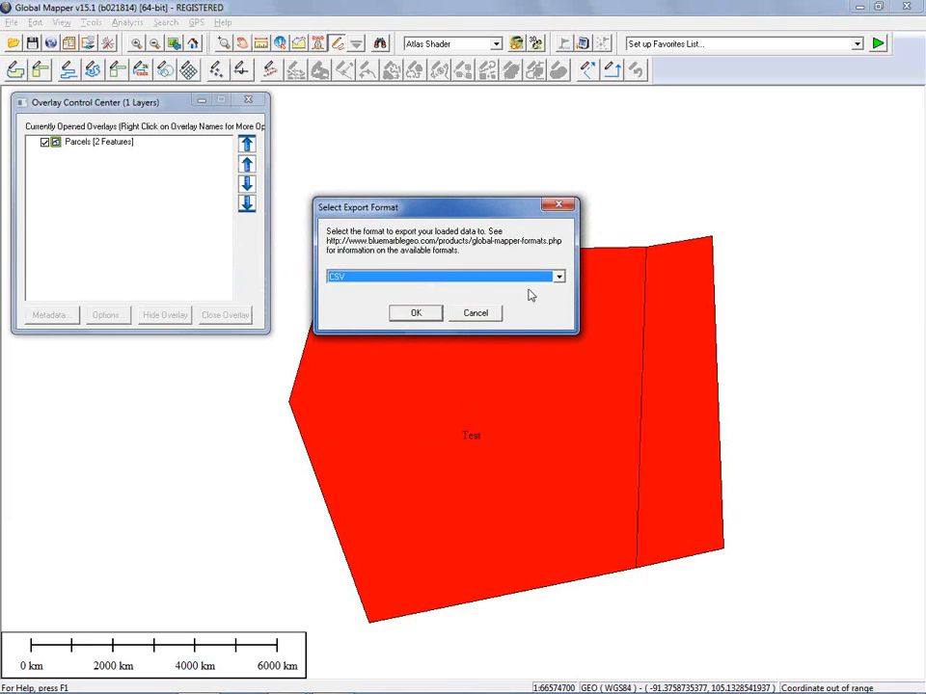
click(555, 278)
drag(566, 320, 559, 410)
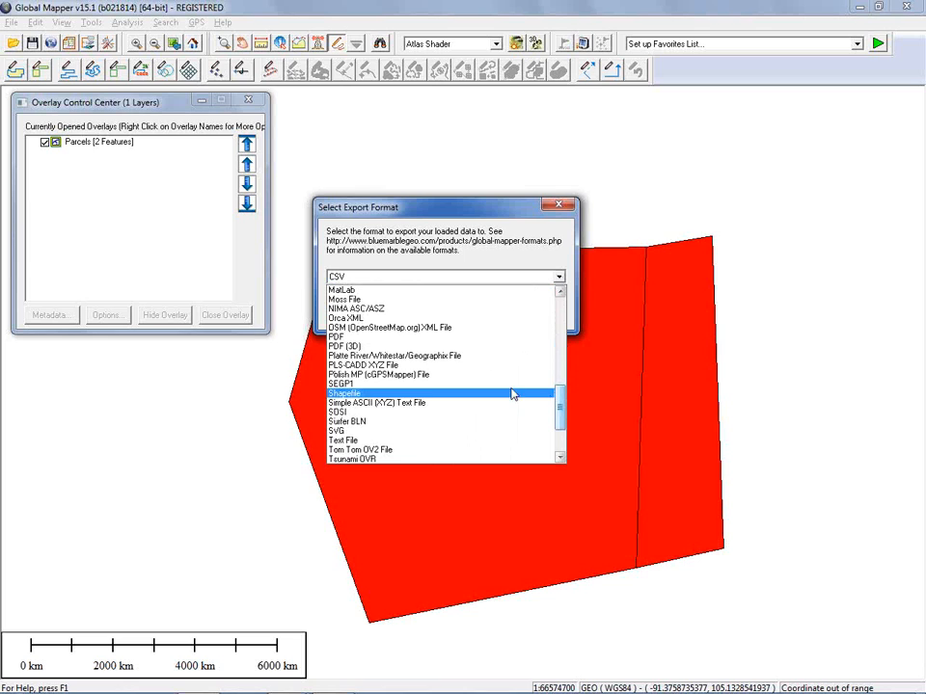
click(444, 392)
click(416, 313)
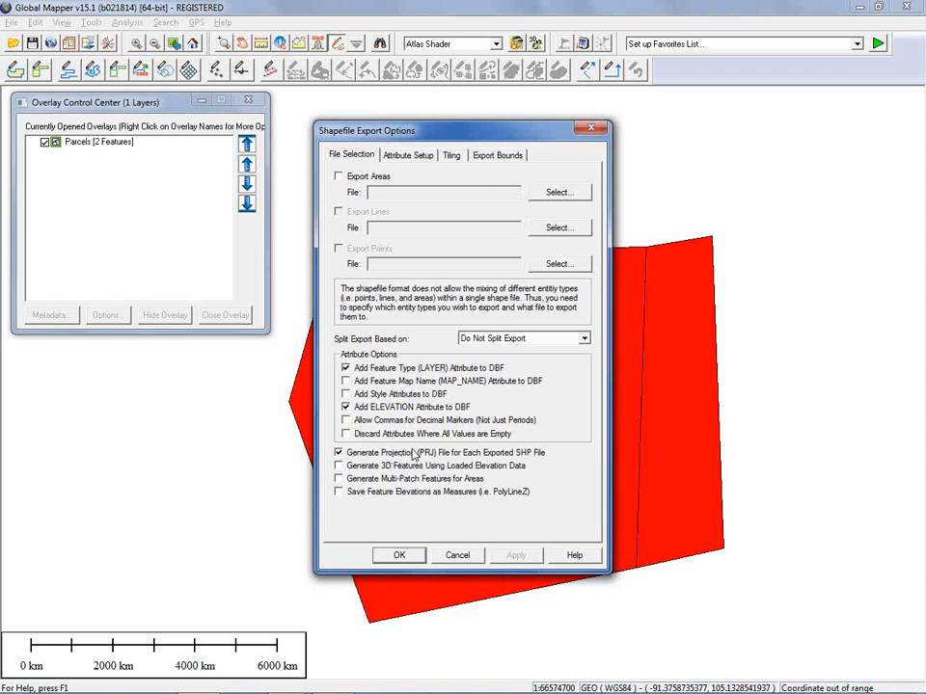
click(467, 560)
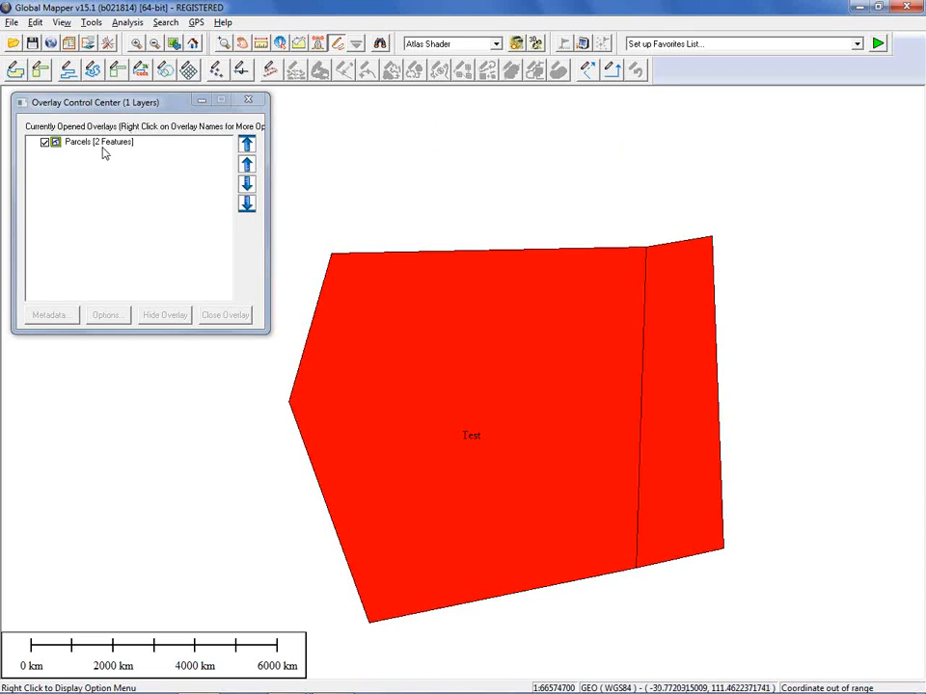
click(44, 142)
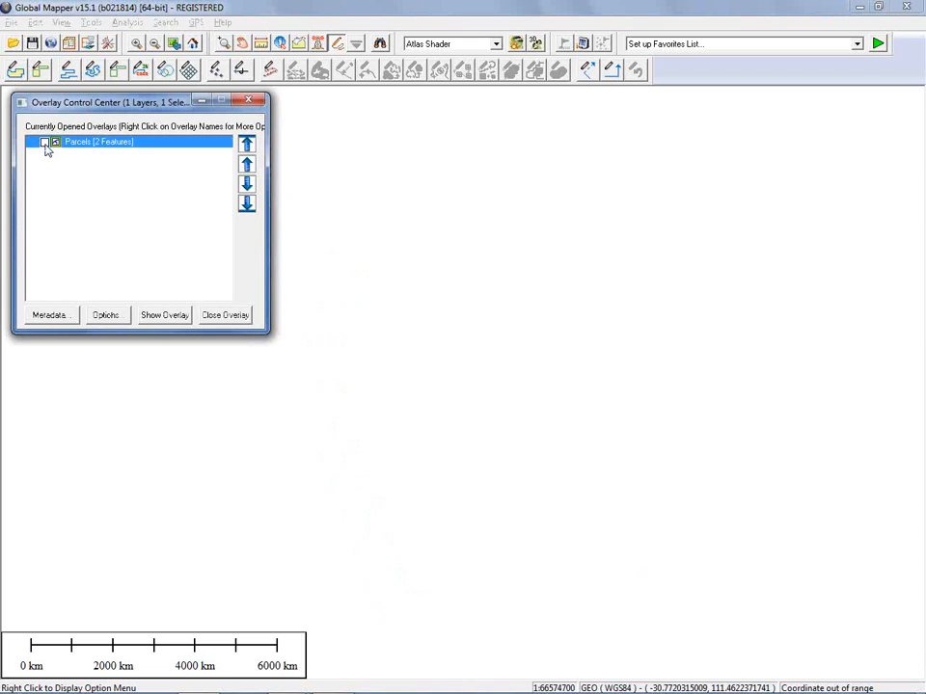
click(44, 142)
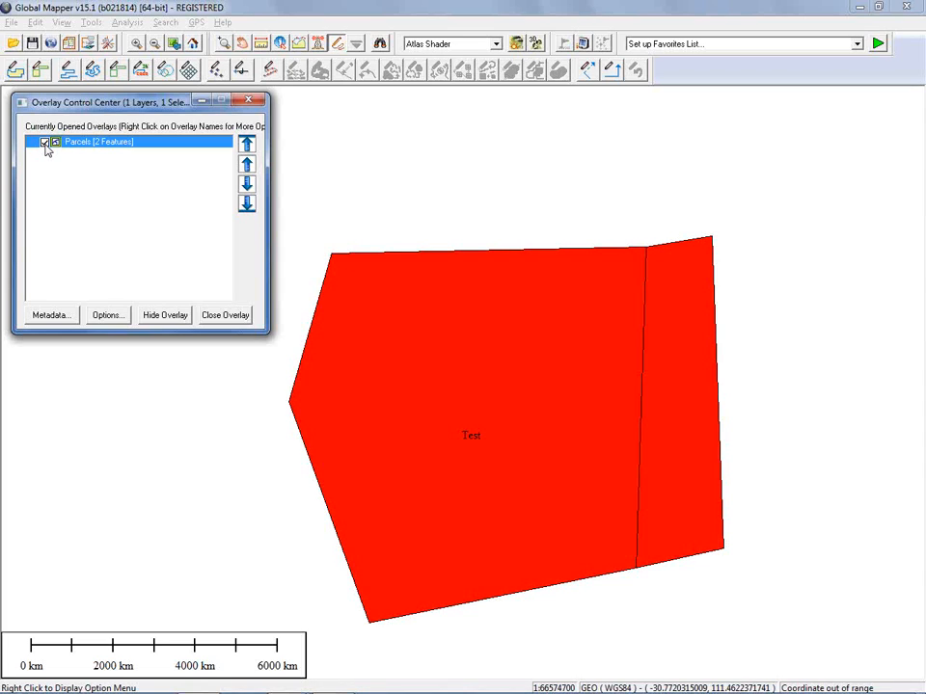
- Show the File > Export submenu again to reach the PDF export
click(11, 21)
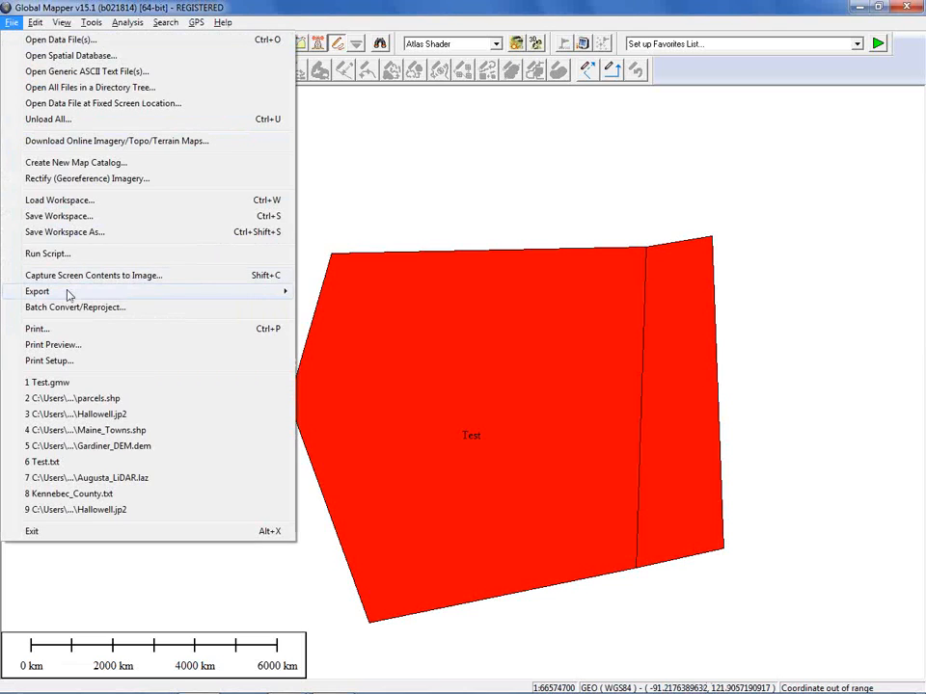
mouse_move(69, 295)
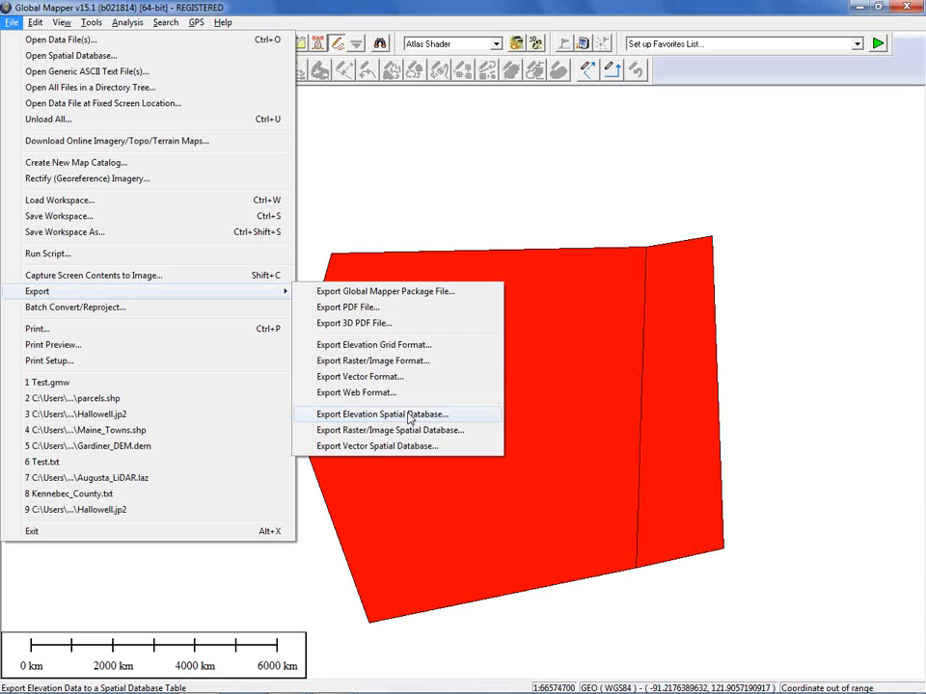
- Inspect the PDF export options (Letter, Landscape, fixed scale 1:21000) and cancel them
click(359, 309)
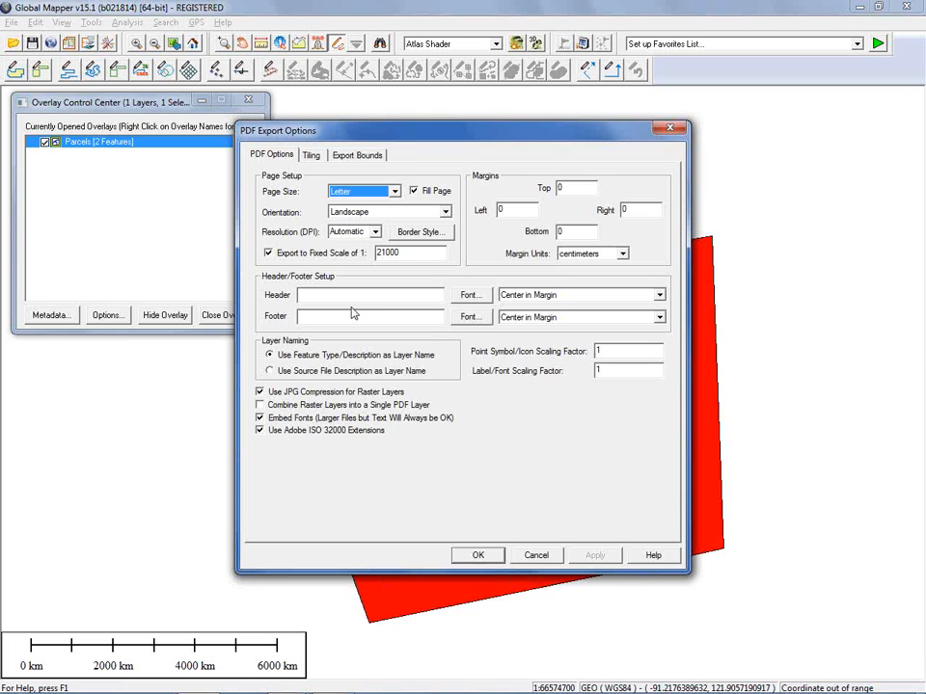
click(536, 555)
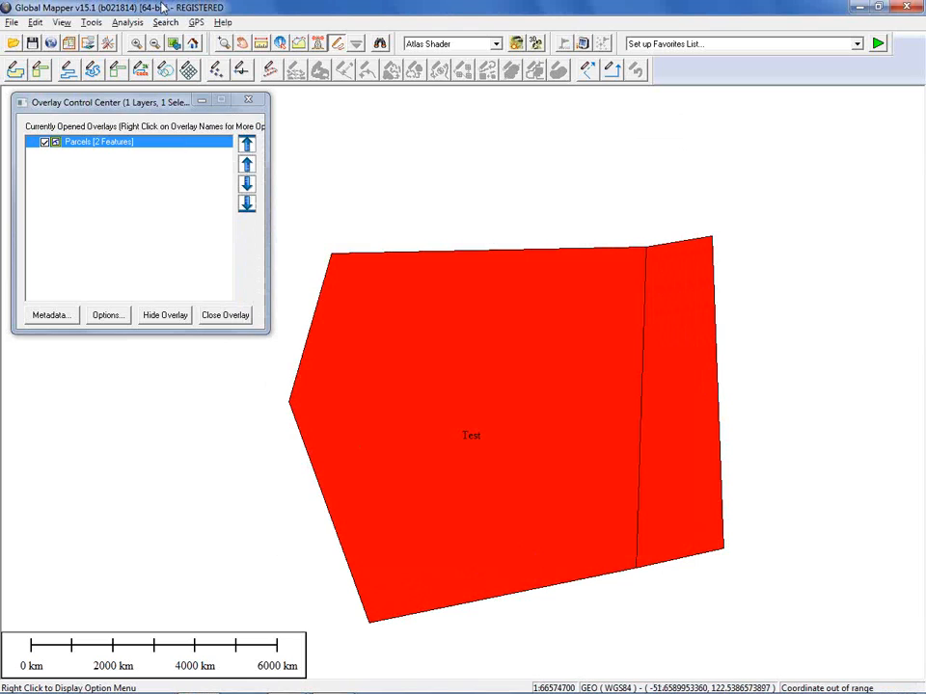
click(11, 21)
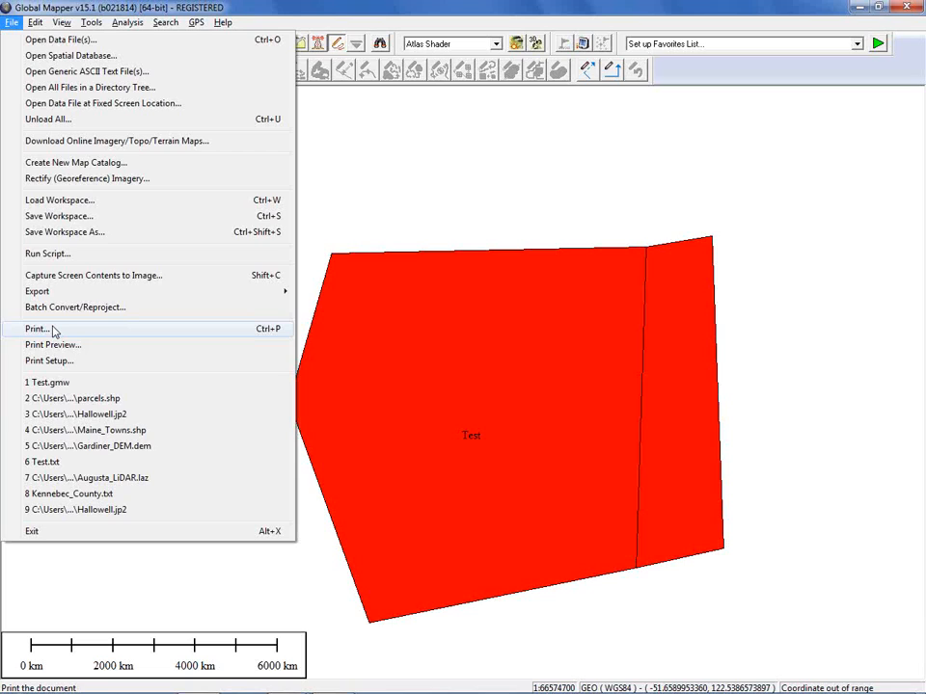
click(340, 8)
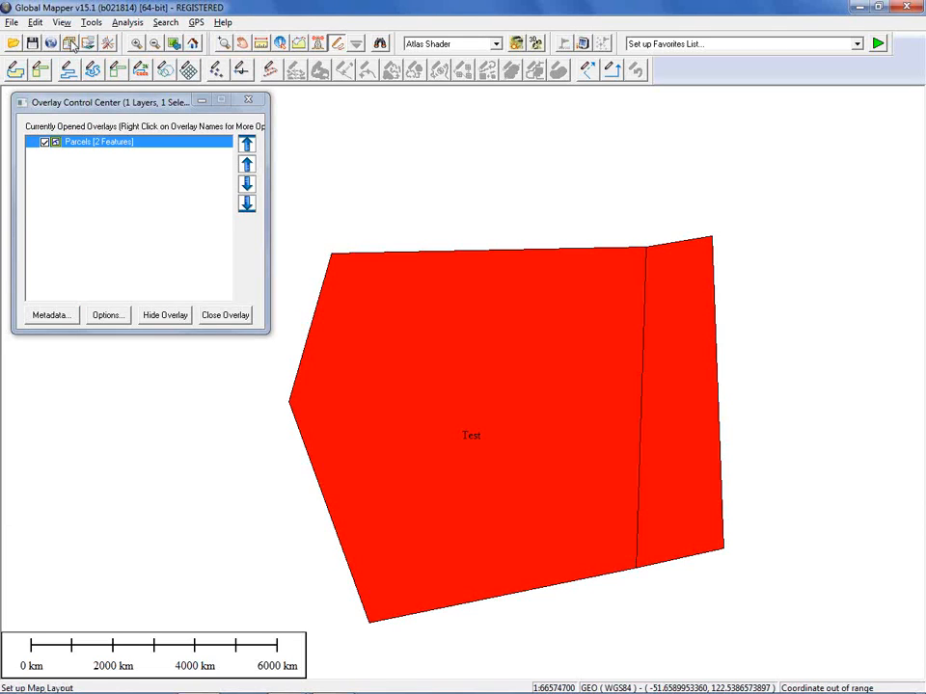
click(70, 45)
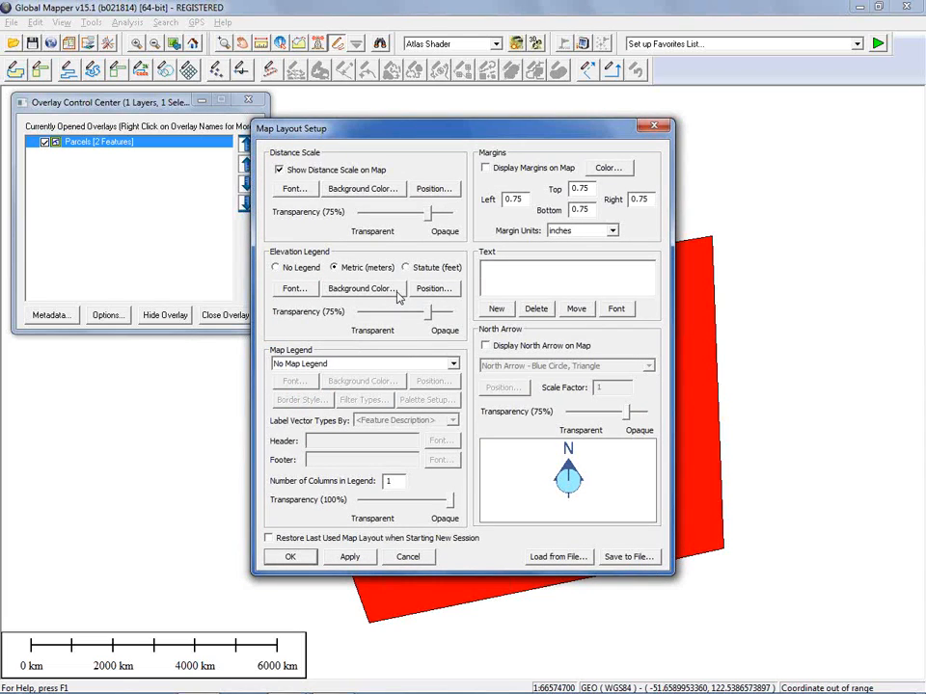
click(406, 558)
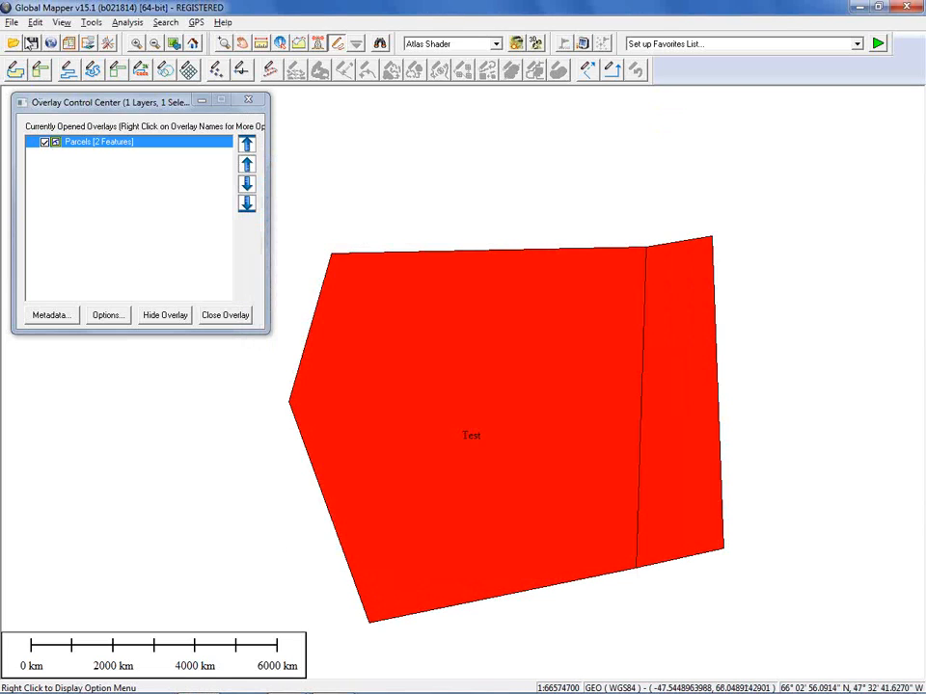
- Dismiss the File menu and switch to the Webinar.pptx slide show's Agenda slide
click(12, 22)
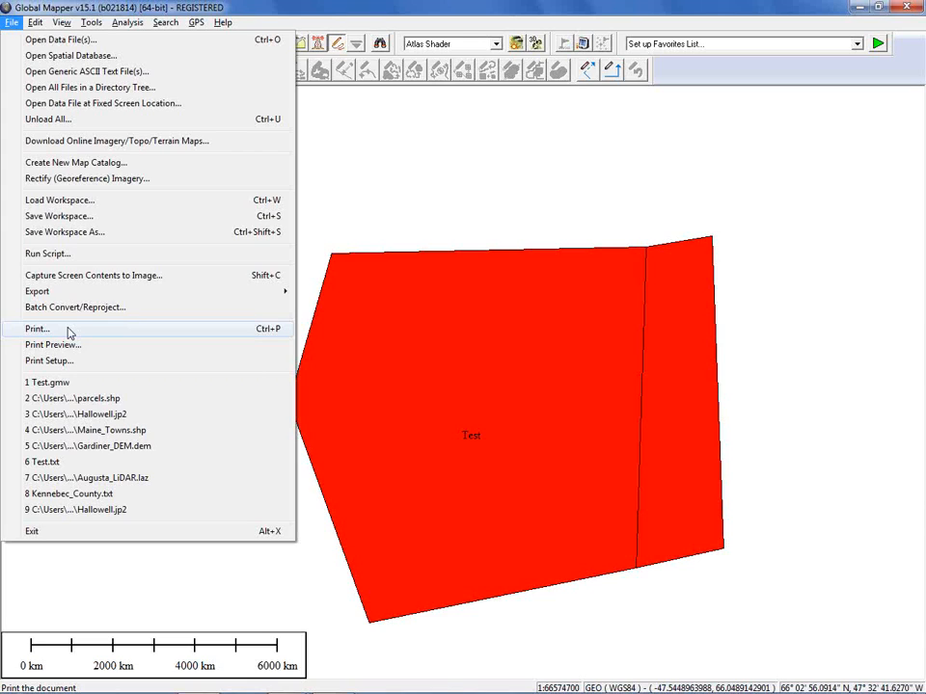
key(Escape)
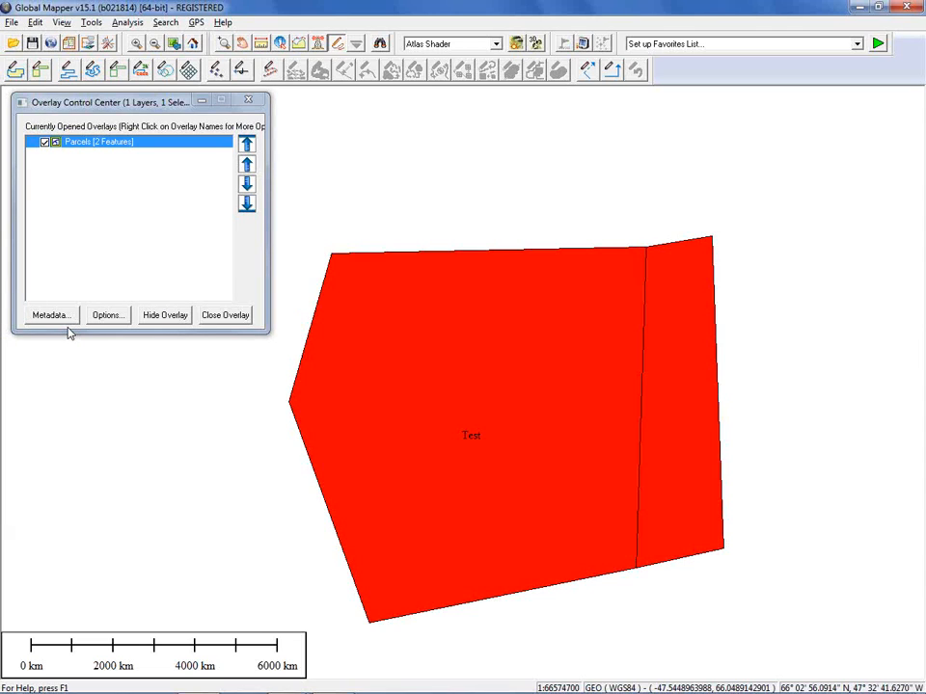
key(alt+Tab)
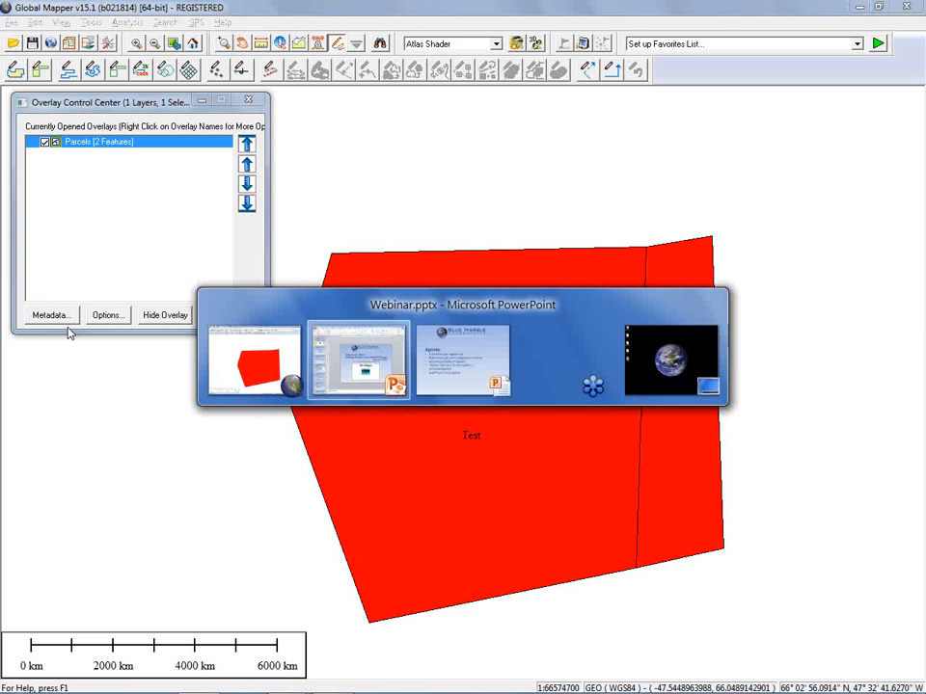
key(alt+Tab)
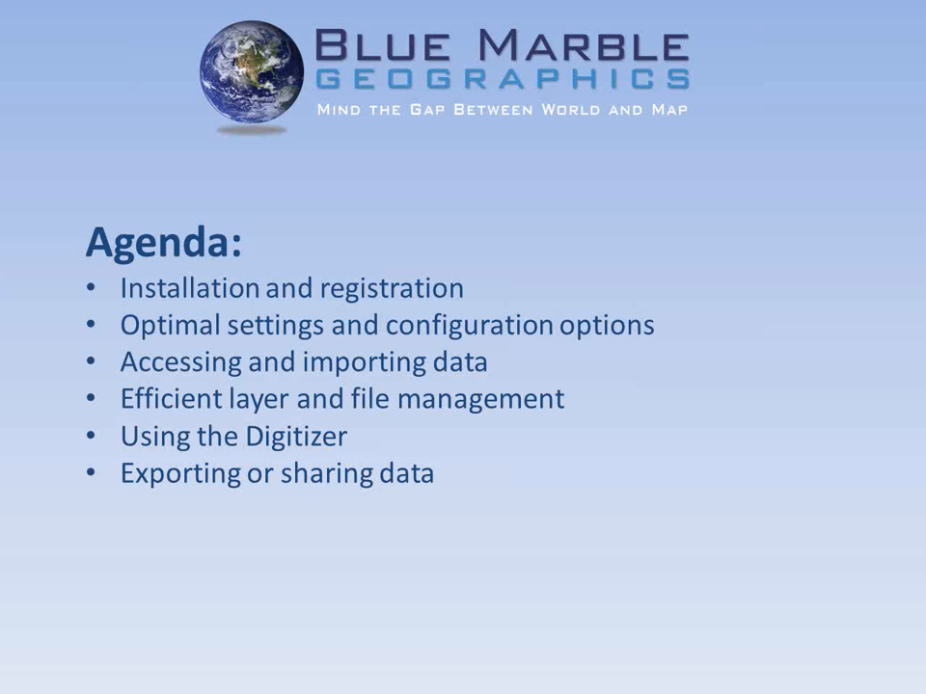